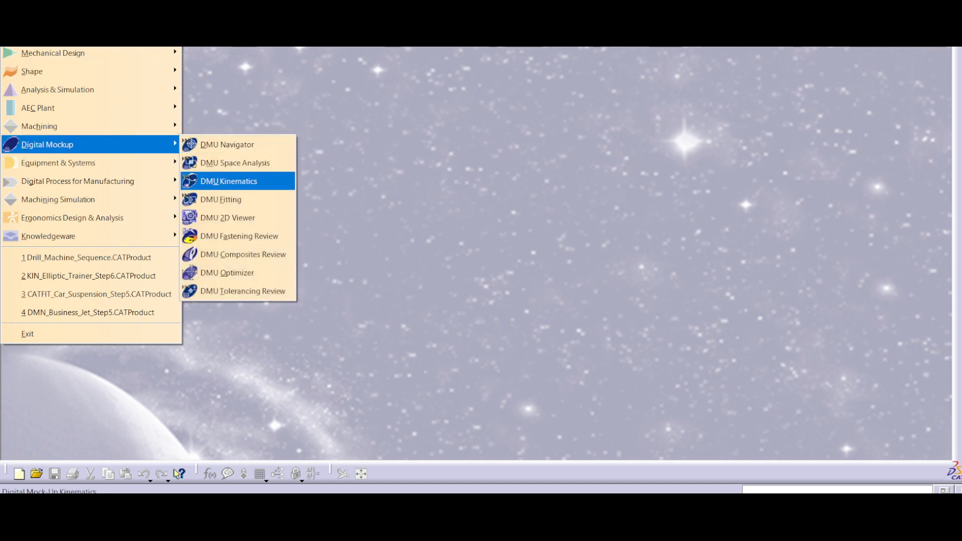
# - Switch to the DMN folder in File Explorer, play DMU.mp4 in VLC and accept the player's update download
pyautogui.hotkey('alt', 'Tab')
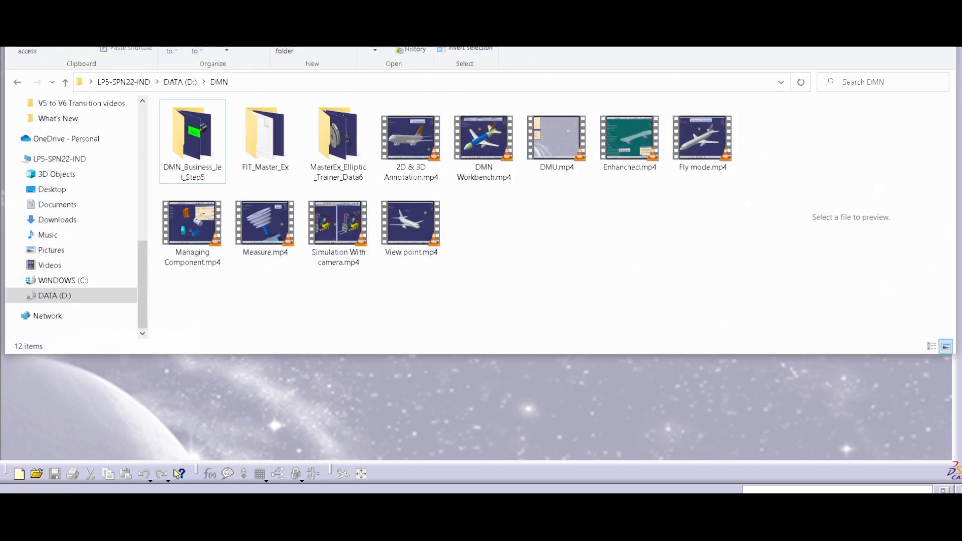
pyautogui.doubleClick(559, 138)
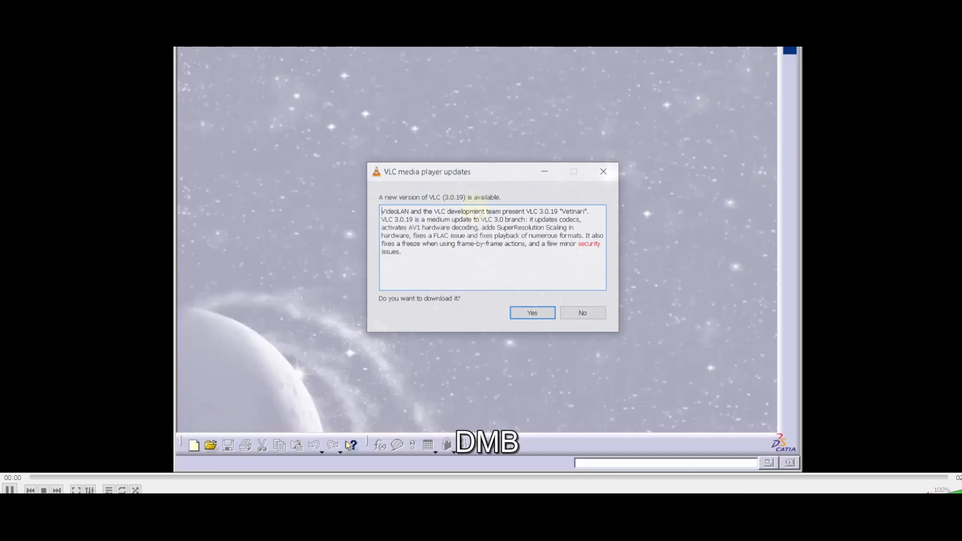
pyautogui.press('Return')
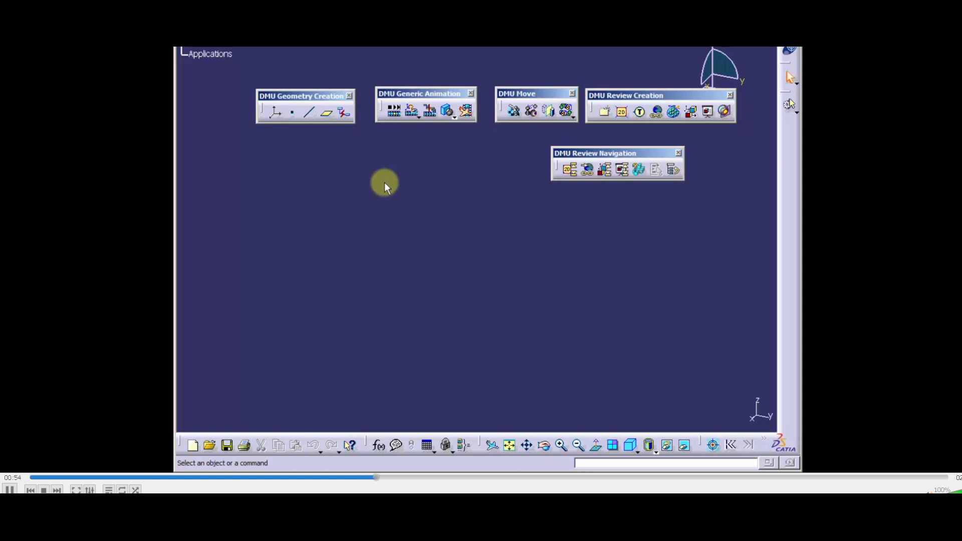
# - Skip forward through DMU.mp4 to review the toolbars of the DMU workbenches, and accept installing the VLC update
pyautogui.click(407, 477)
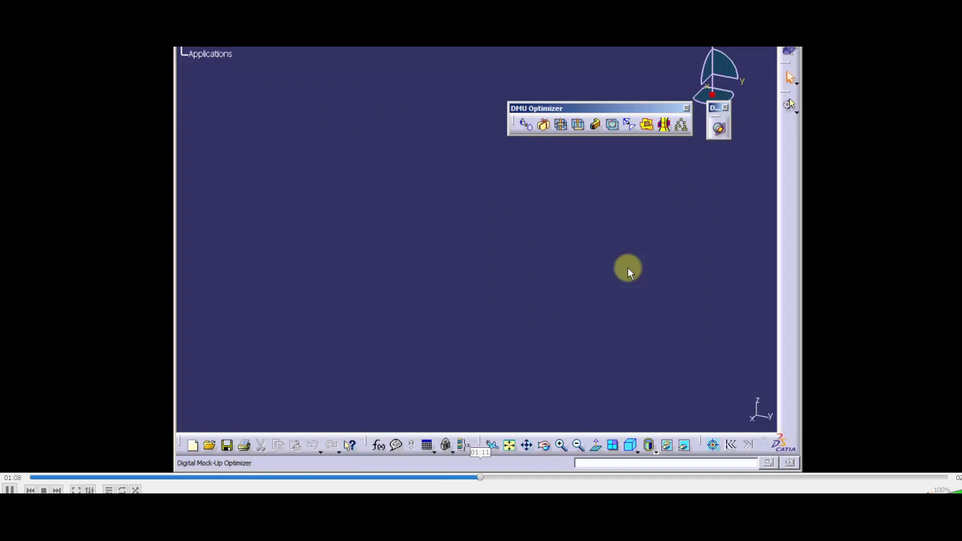
pyautogui.click(521, 478)
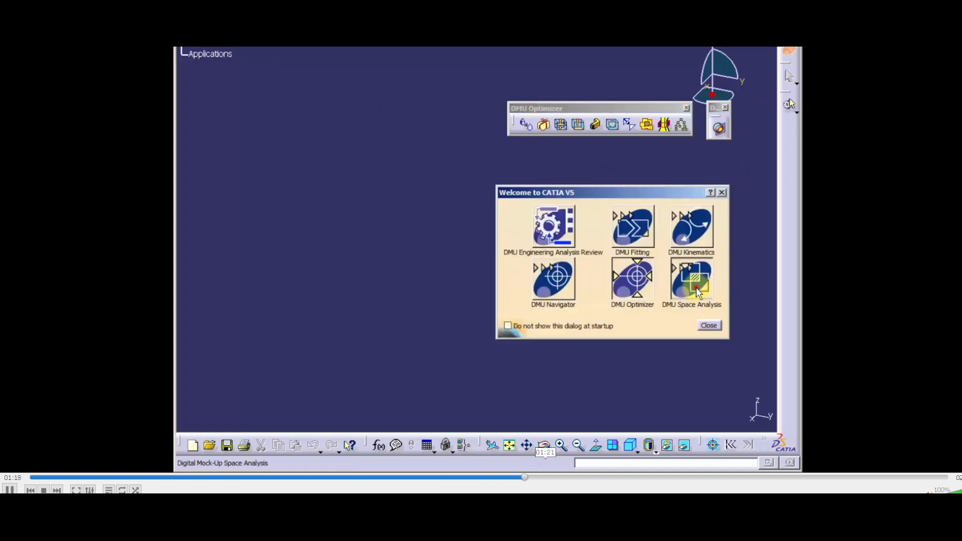
pyautogui.click(567, 477)
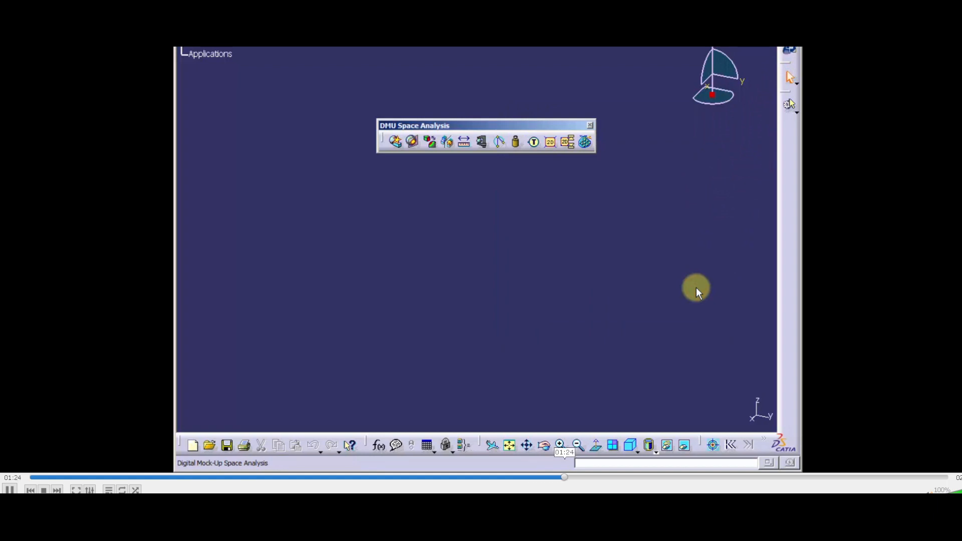
pyautogui.click(590, 477)
pyautogui.click(608, 477)
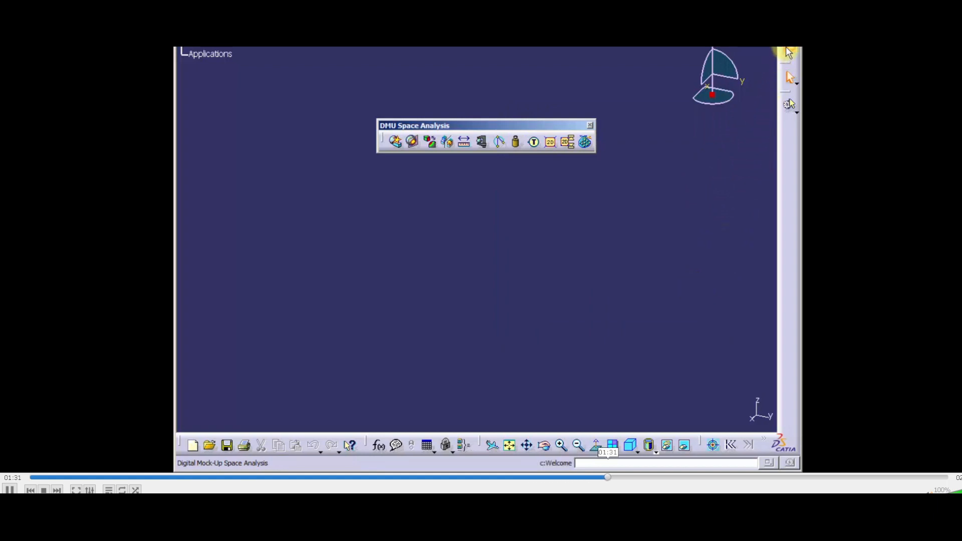
pyautogui.click(630, 478)
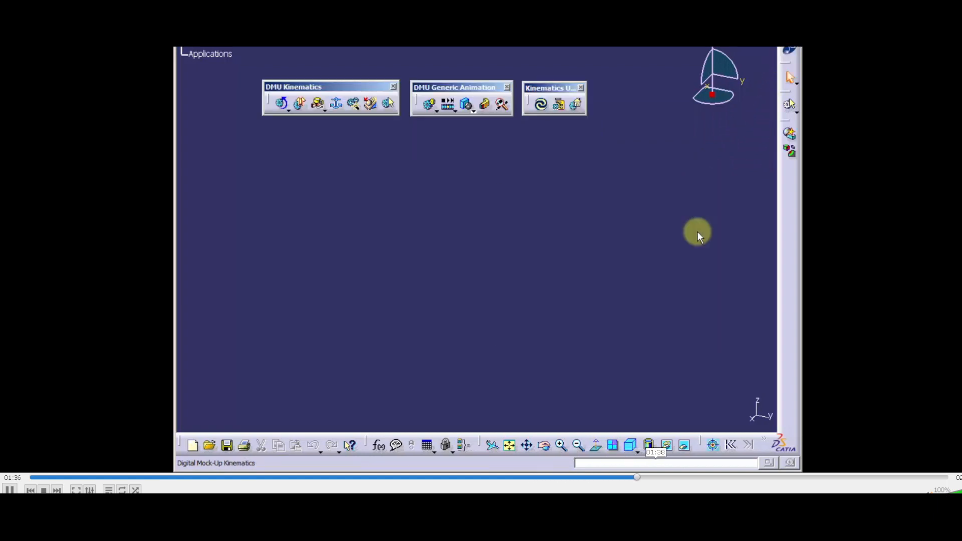
pyautogui.click(668, 477)
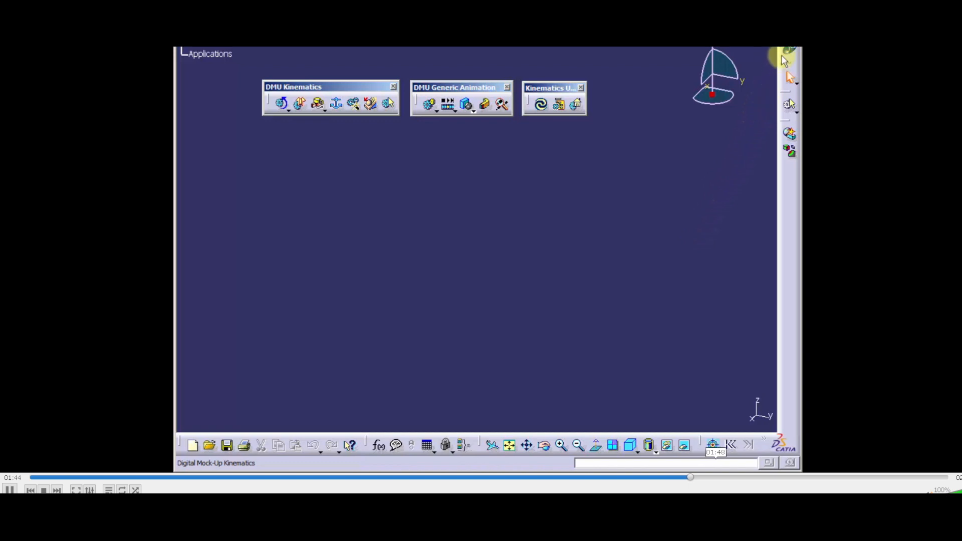
pyautogui.click(716, 477)
pyautogui.click(754, 477)
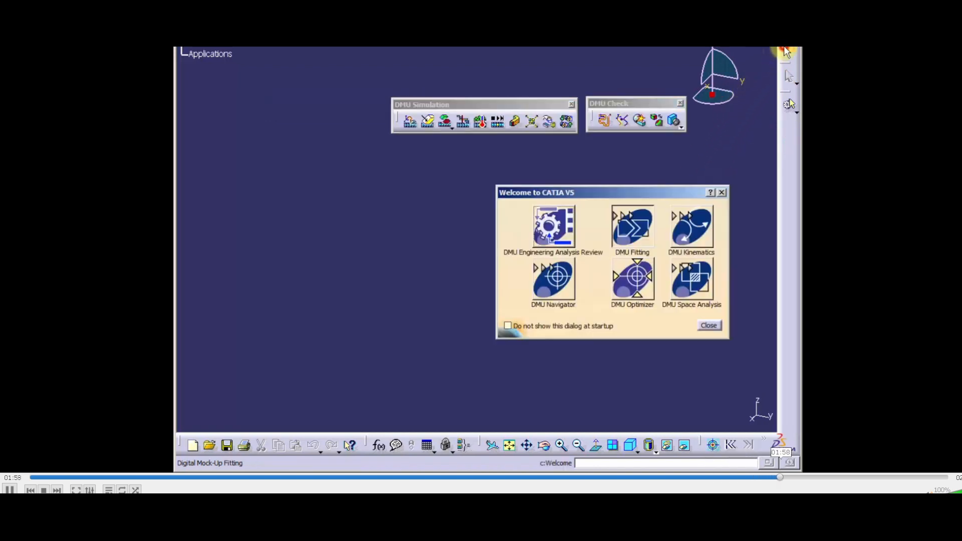
pyautogui.click(823, 477)
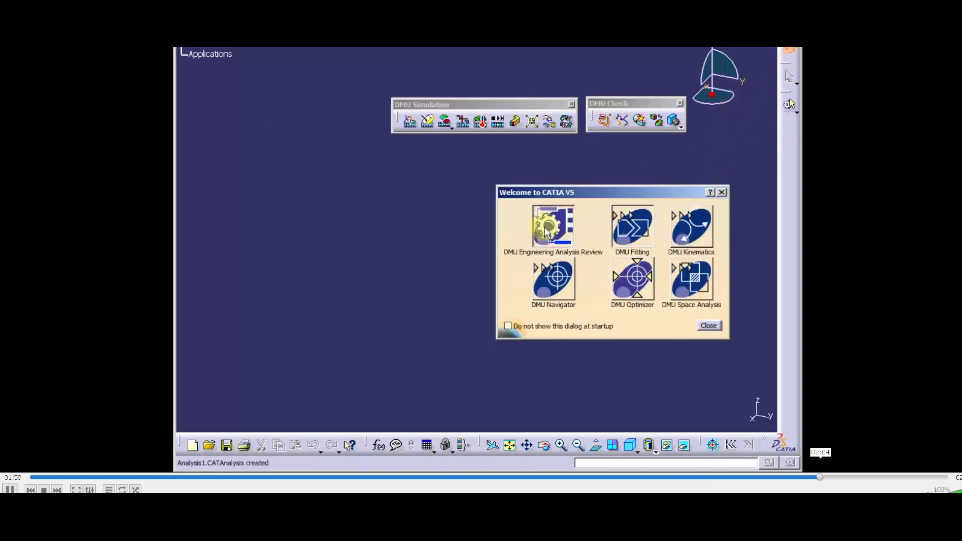
pyautogui.click(840, 477)
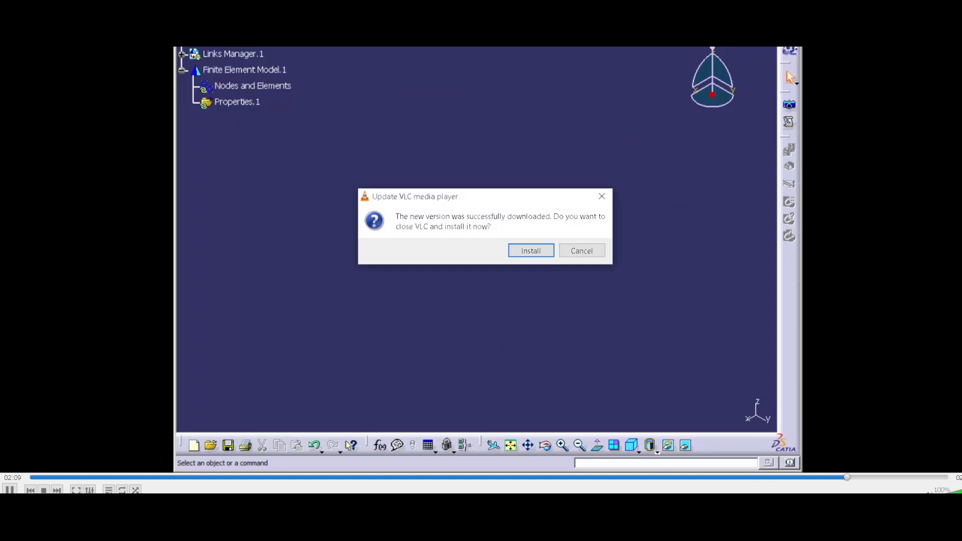
pyautogui.press('Return')
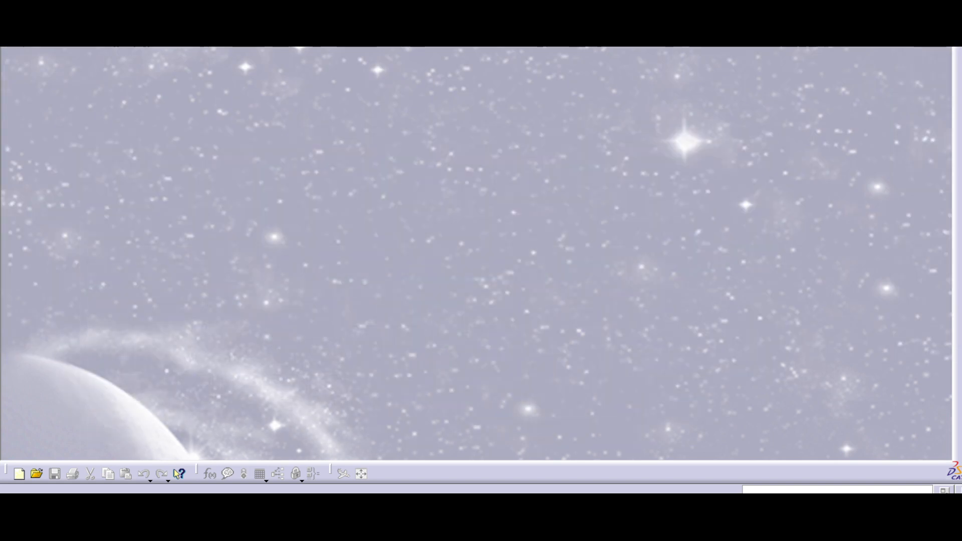
# - Switch to CATIA, open the DMU Navigator workbench and float the DMU Review Creation toolbar in the viewport
pyautogui.moveTo(48, 144)
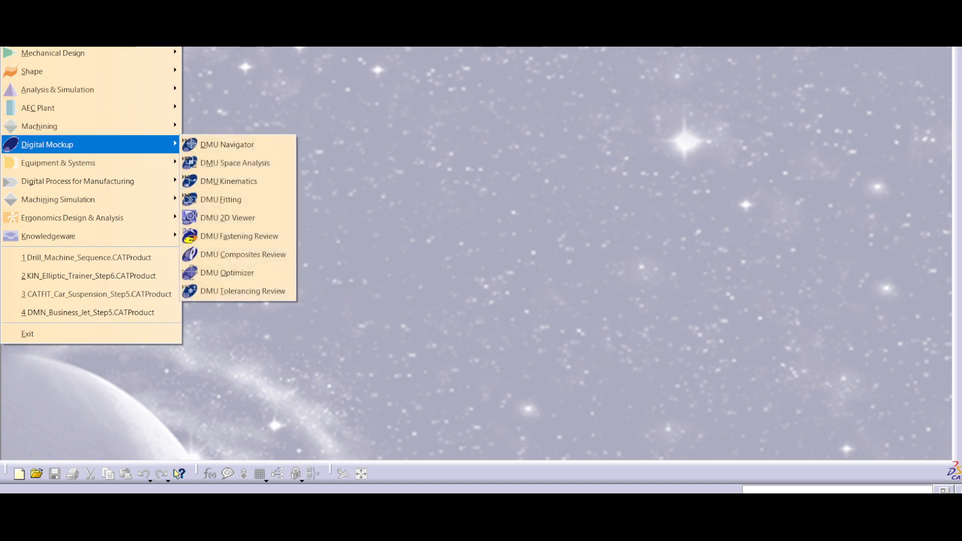
pyautogui.click(236, 145)
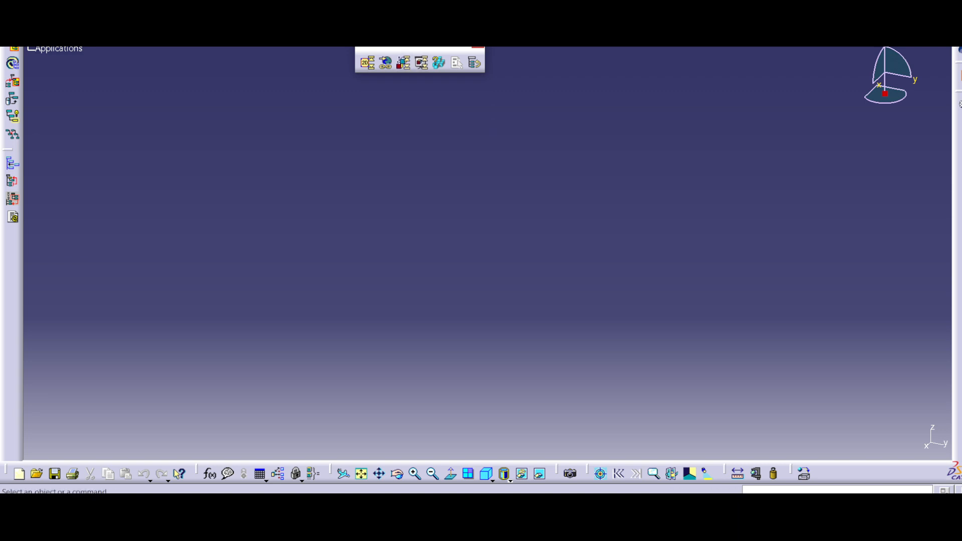
pyautogui.moveTo(606, 50); pyautogui.dragTo(450, 100)
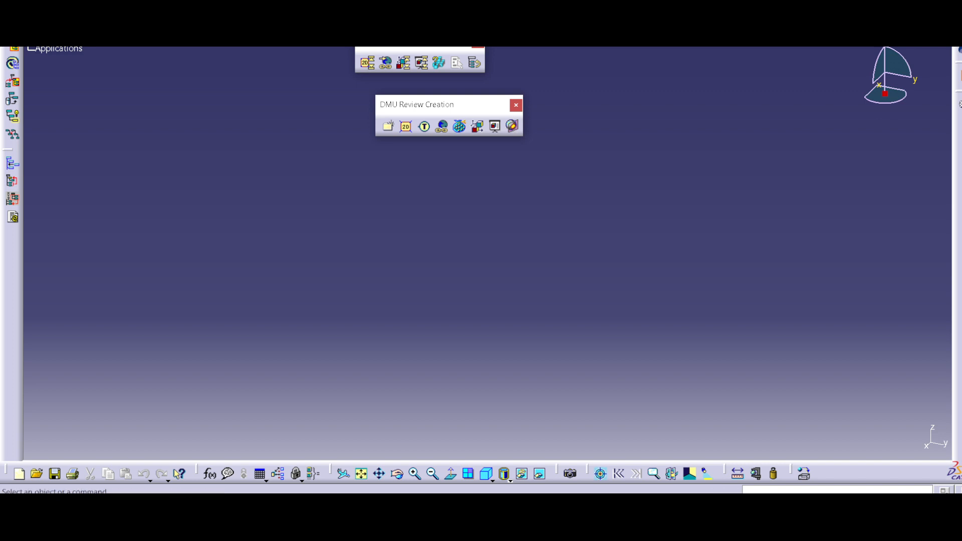
# - Undock the DMU Measure and View toolbars and place them as floating toolbars in the viewport
pyautogui.moveTo(587, 470); pyautogui.dragTo(502, 466)
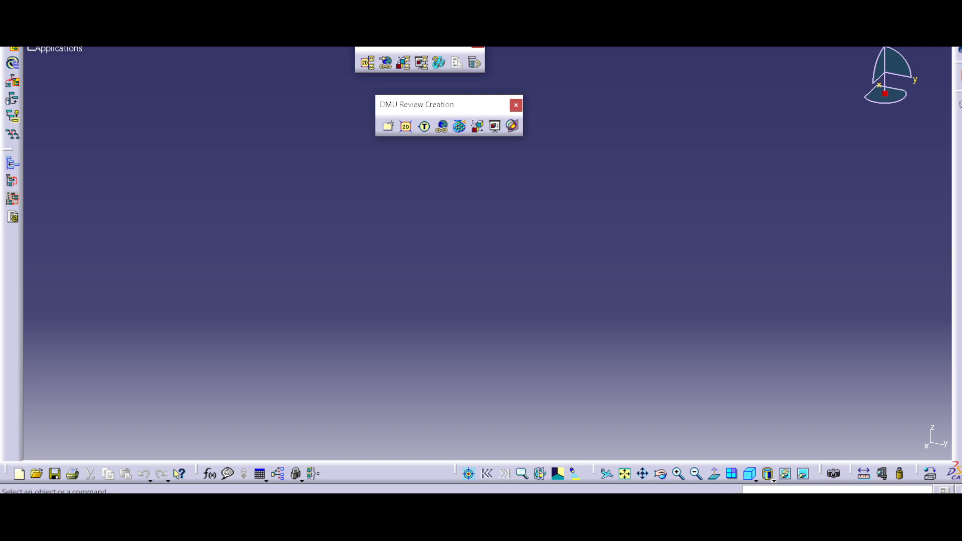
pyautogui.moveTo(852, 474); pyautogui.dragTo(475, 182)
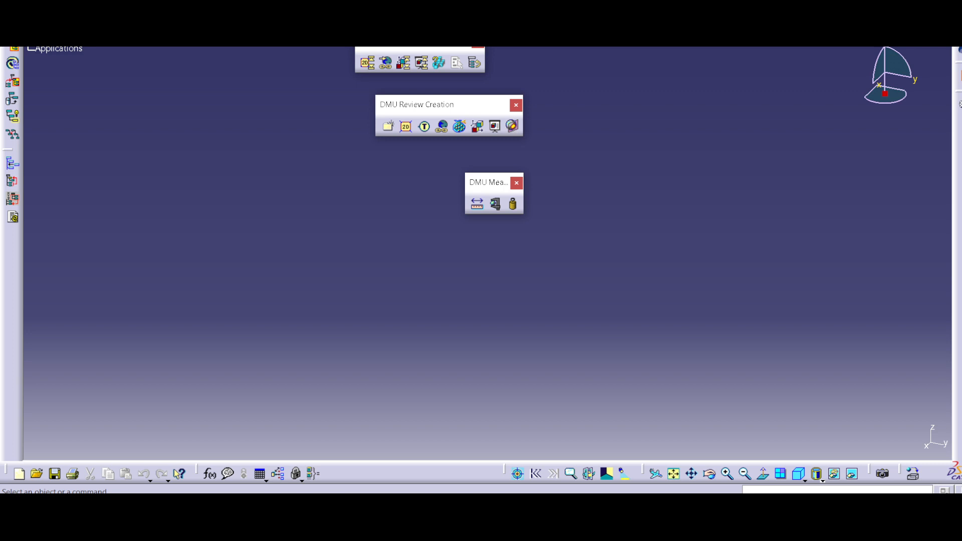
pyautogui.moveTo(489, 182); pyautogui.dragTo(687, 276)
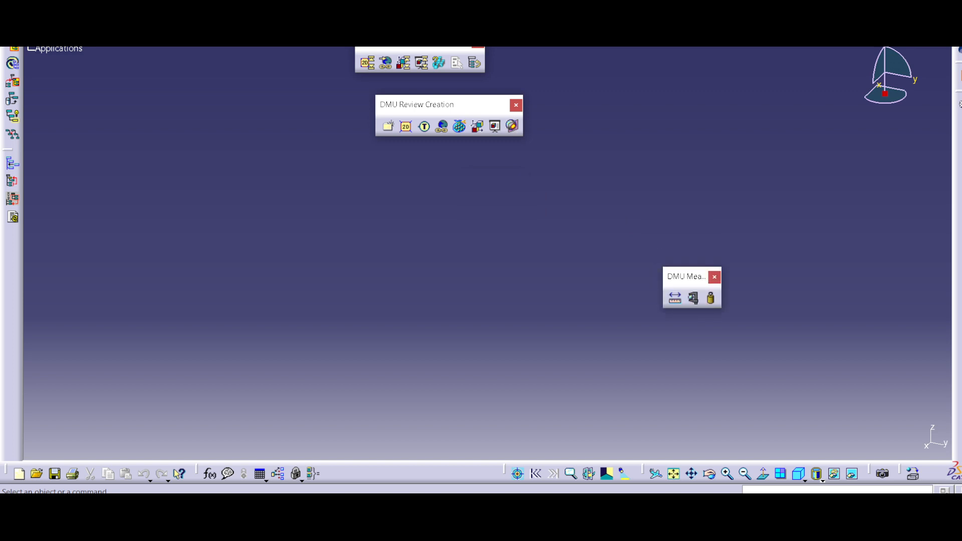
pyautogui.moveTo(643, 470); pyautogui.dragTo(400, 303)
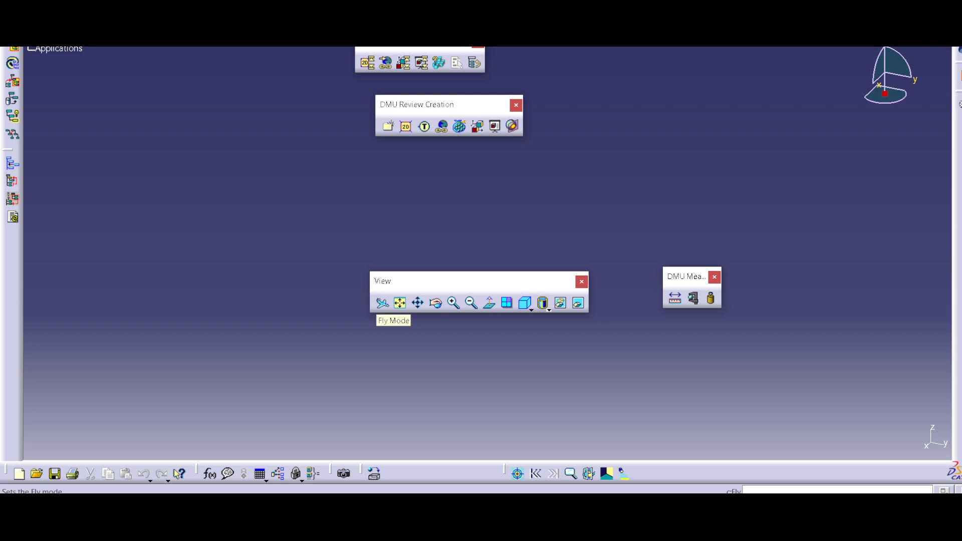
# - Enable Fly mode with perspective projection, return to Examine mode, and switch to Fly mode again
pyautogui.click(382, 302)
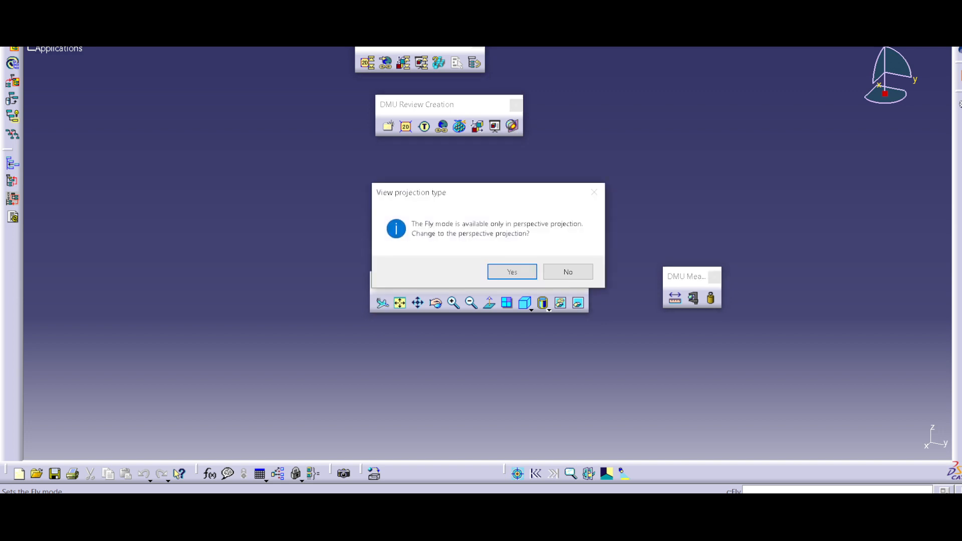
pyautogui.click(509, 271)
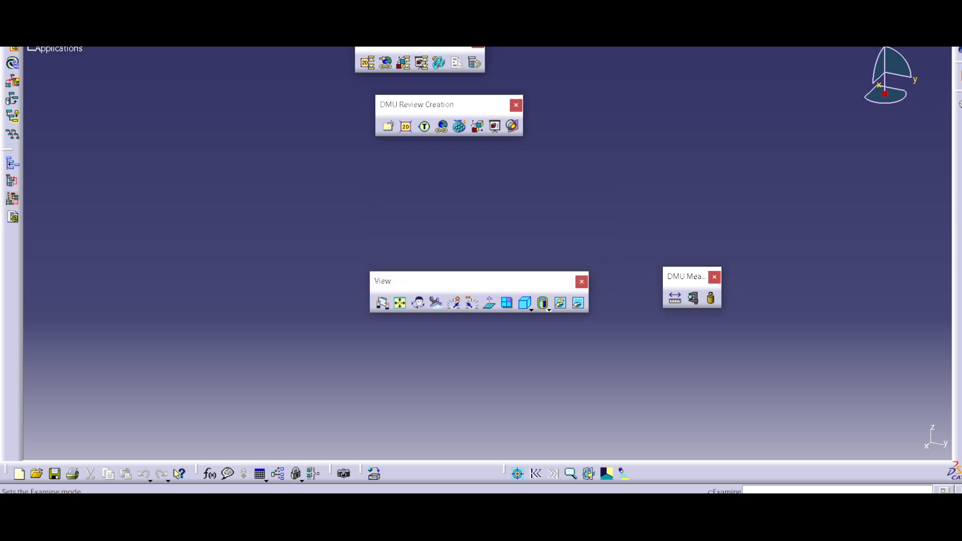
pyautogui.click(382, 302)
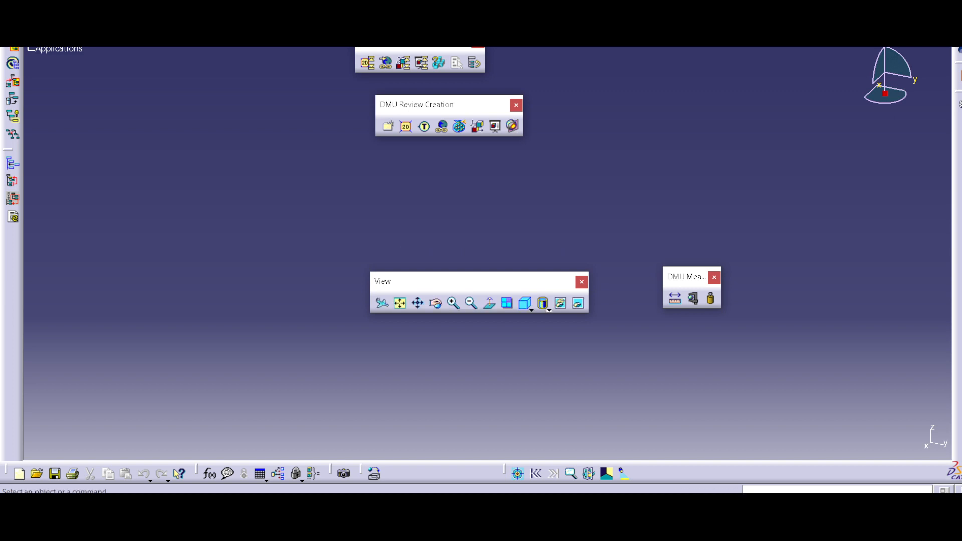
pyautogui.click(383, 303)
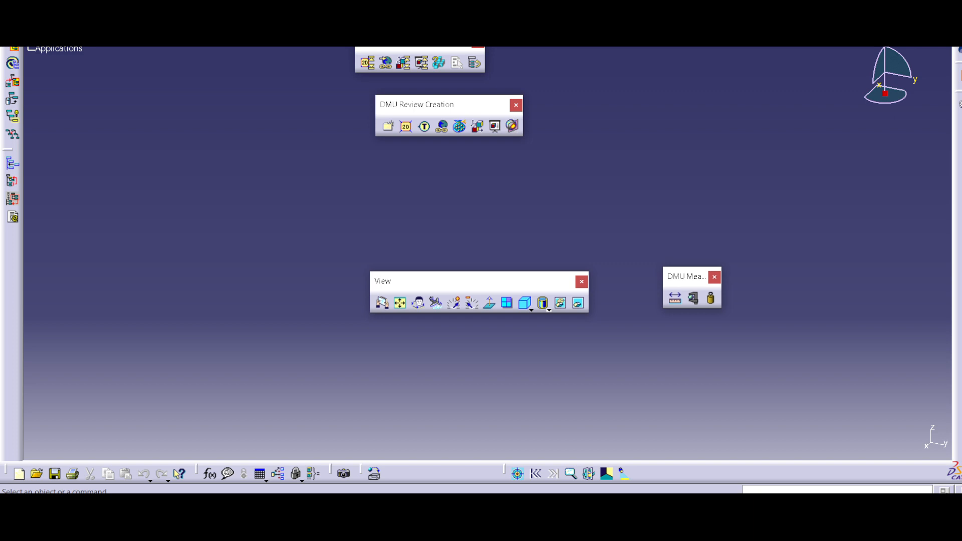
# - Move the floating View toolbar slightly, switch to Examine mode and back to Fly mode, and run the Fly command
pyautogui.moveTo(451, 280); pyautogui.dragTo(453, 287)
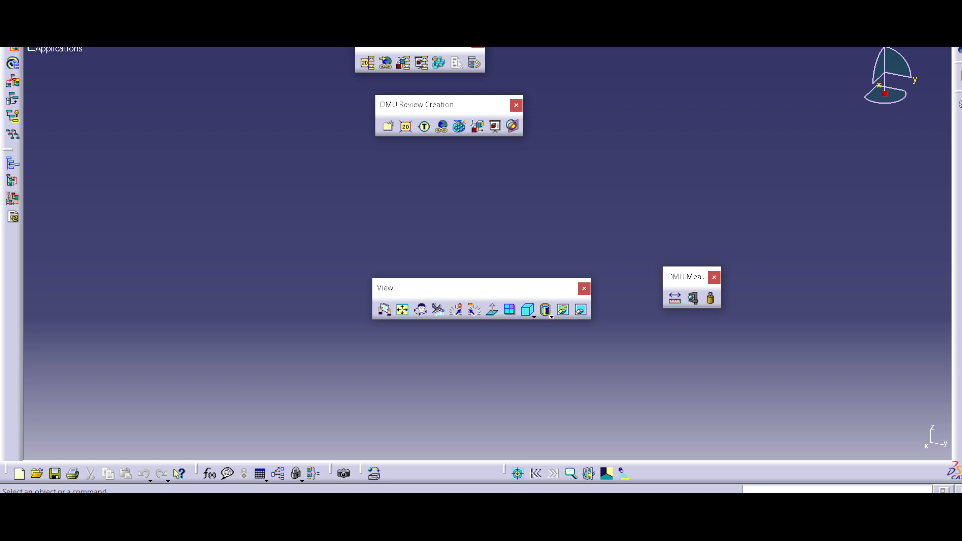
pyautogui.click(385, 309)
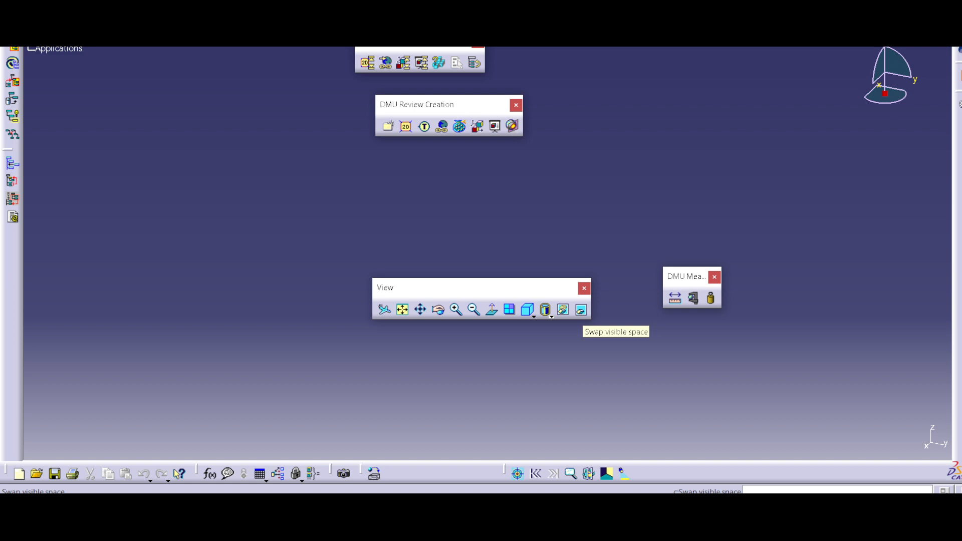
pyautogui.click(384, 310)
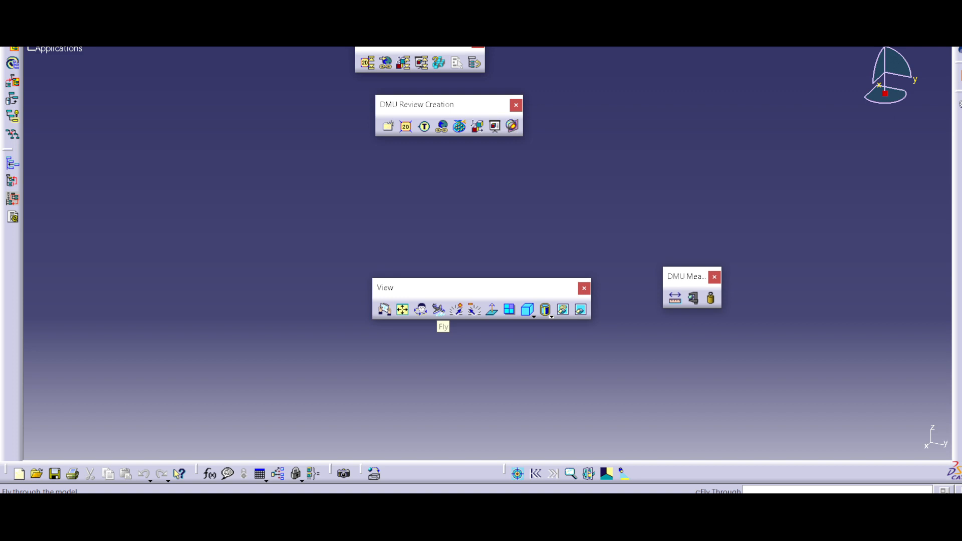
pyautogui.click(439, 310)
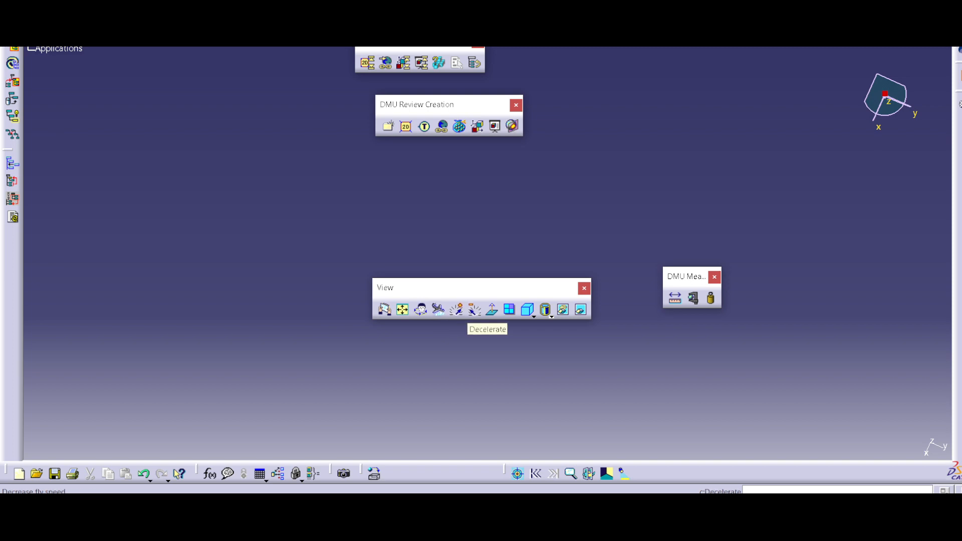
# - Switch to the DMN folder in File Explorer, play Fly mode.mp4 in VLC and increase its playback speed
pyautogui.hotkey('alt', 'Tab')
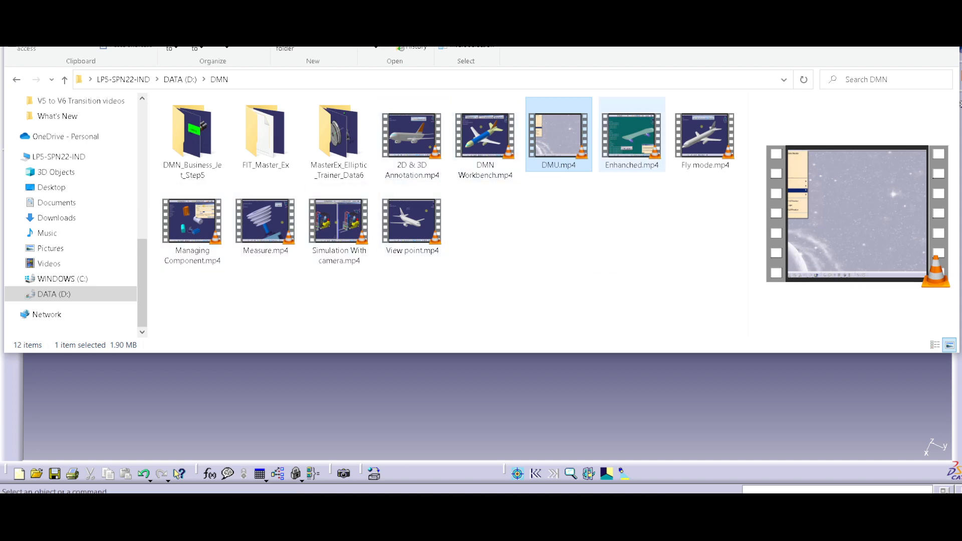
pyautogui.click(705, 137)
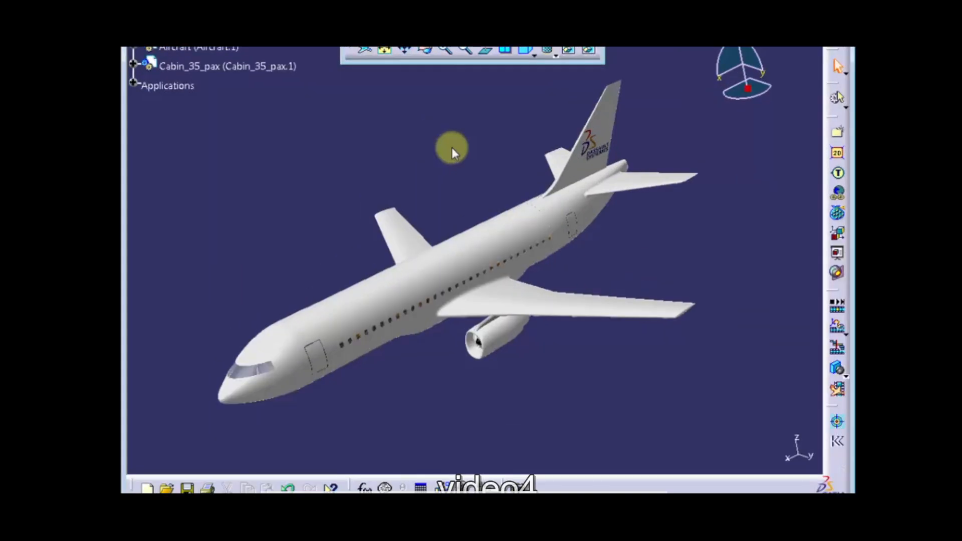
pyautogui.rightClick(575, 194)
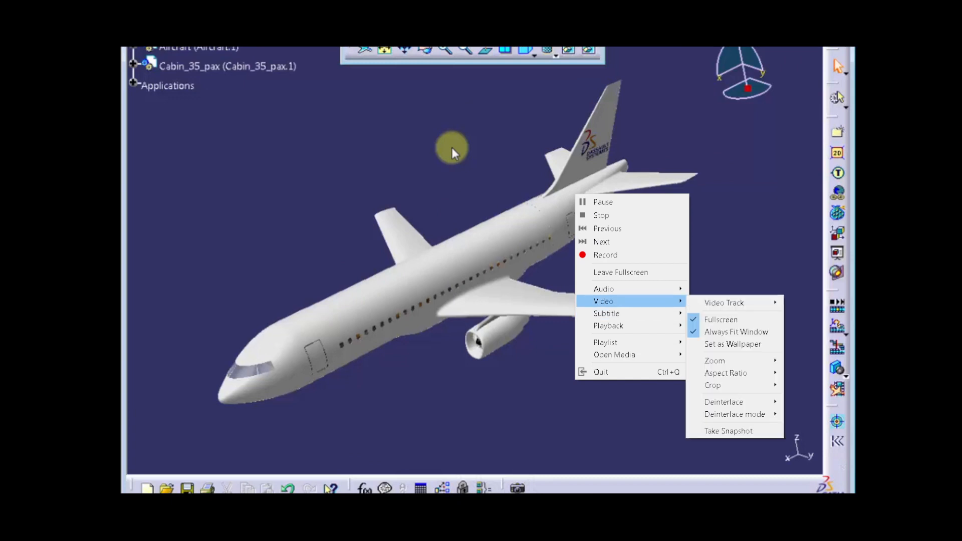
pyautogui.moveTo(631, 326)
pyautogui.moveTo(727, 398)
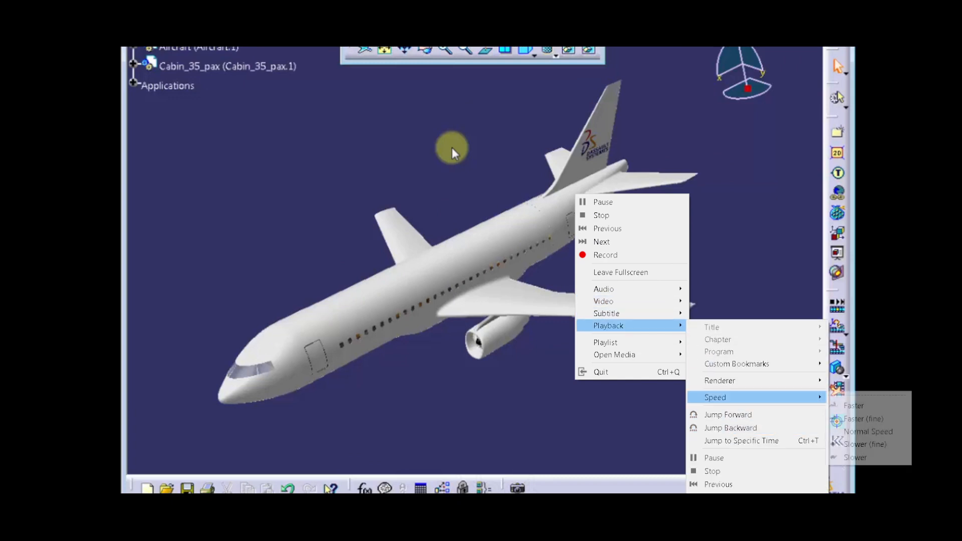
pyautogui.click(852, 405)
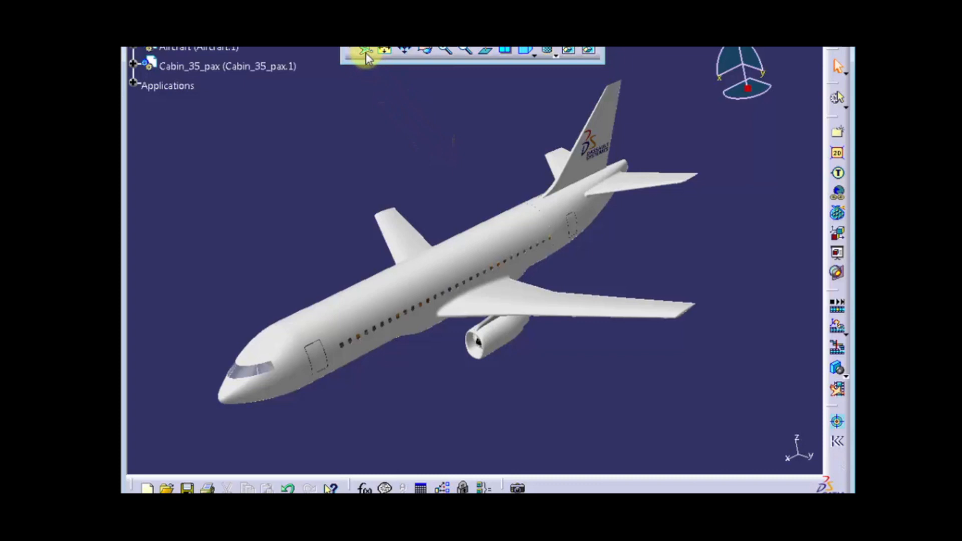
# - Pan the aircraft slightly across the viewport, and rotate it slightly with the Rotate view tool
pyautogui.click(406, 50)
pyautogui.moveTo(443, 177)
pyautogui.mouseDown()
pyautogui.moveTo(505, 192)
pyautogui.moveTo(426, 170)
pyautogui.moveTo(427, 185)
pyautogui.mouseUp()
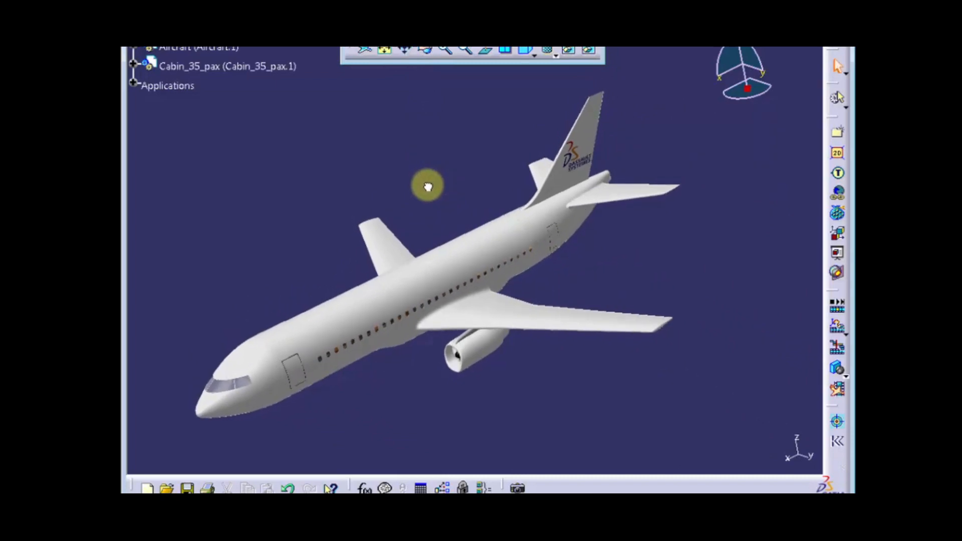
pyautogui.click(425, 51)
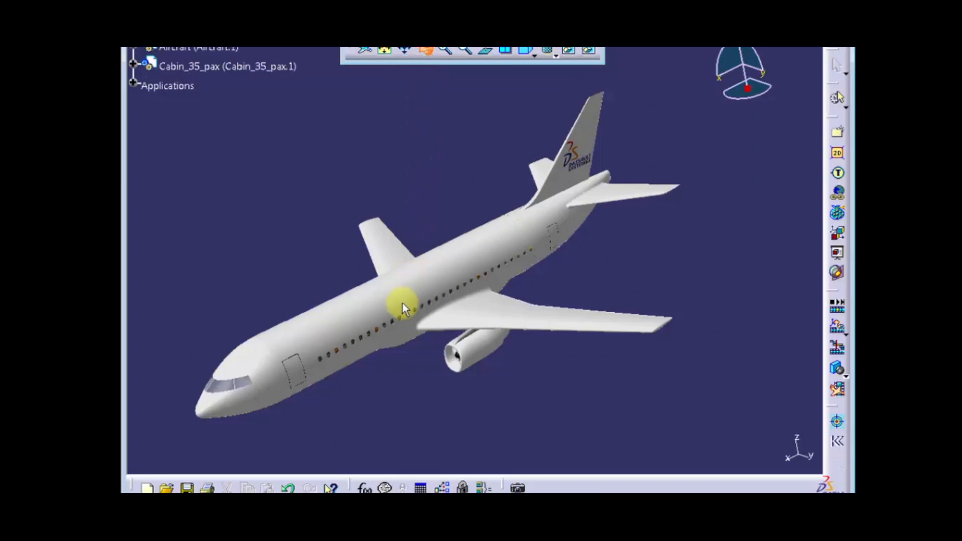
pyautogui.moveTo(403, 303)
pyautogui.mouseDown()
pyautogui.moveTo(447, 303)
pyautogui.moveTo(485, 266)
pyautogui.moveTo(466, 258)
pyautogui.moveTo(404, 290)
pyautogui.mouseUp()
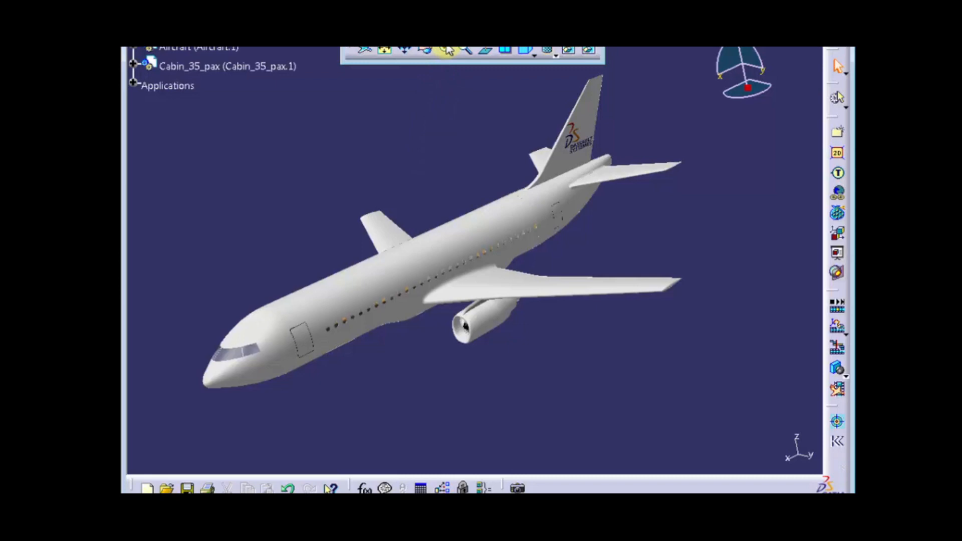
# - Zoom in on the aircraft in increments, zoom back out, and fit the whole model in the view
pyautogui.click(446, 49)
pyautogui.click(447, 50)
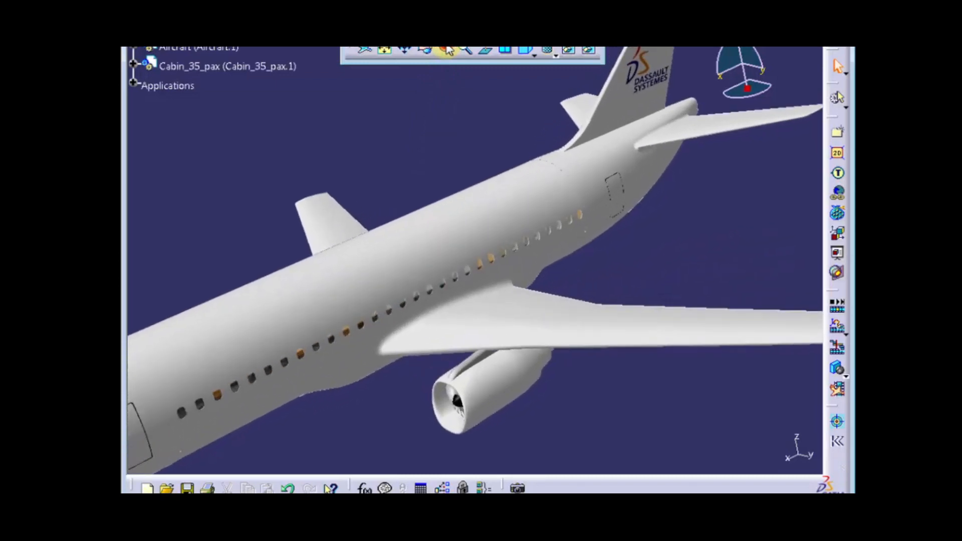
pyautogui.click(446, 49)
pyautogui.click(464, 50)
pyautogui.click(464, 50)
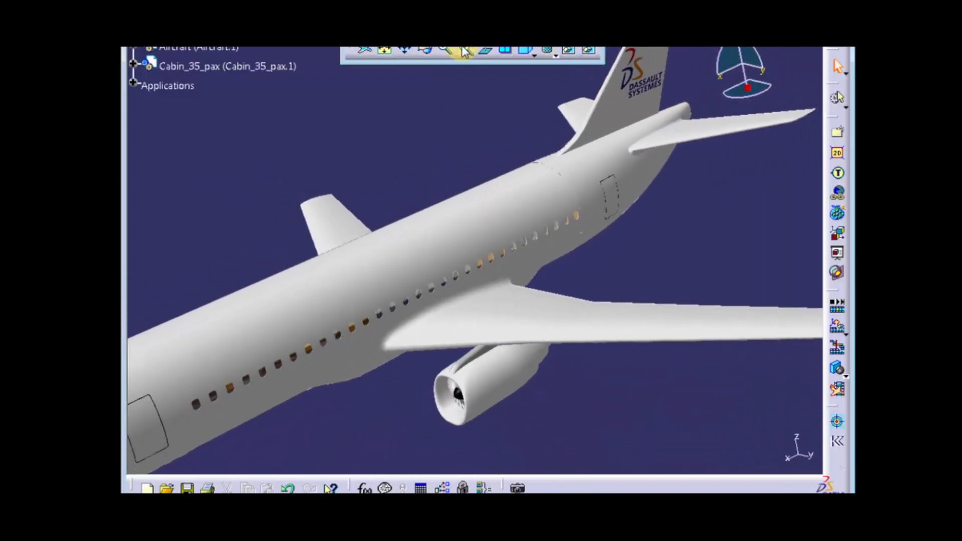
pyautogui.click(464, 50)
pyautogui.click(464, 50)
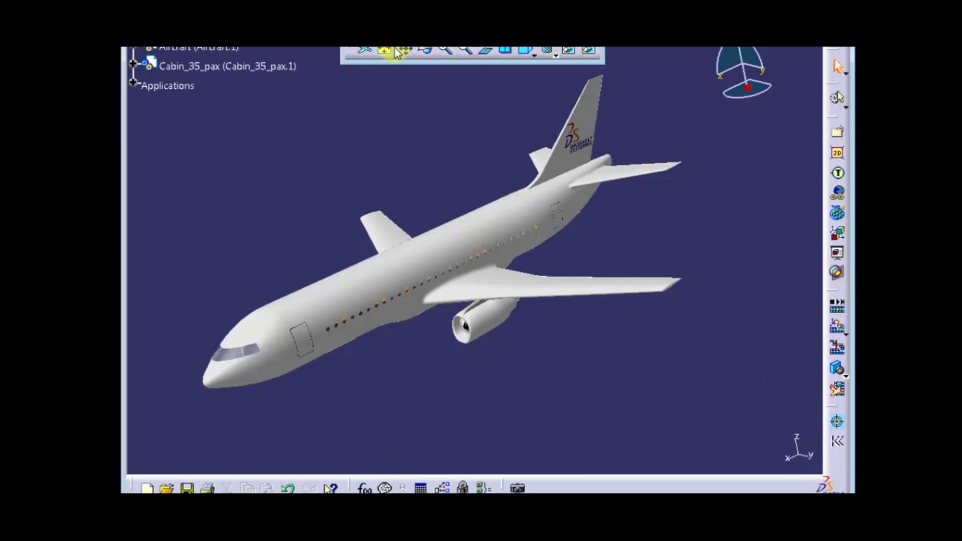
pyautogui.click(384, 50)
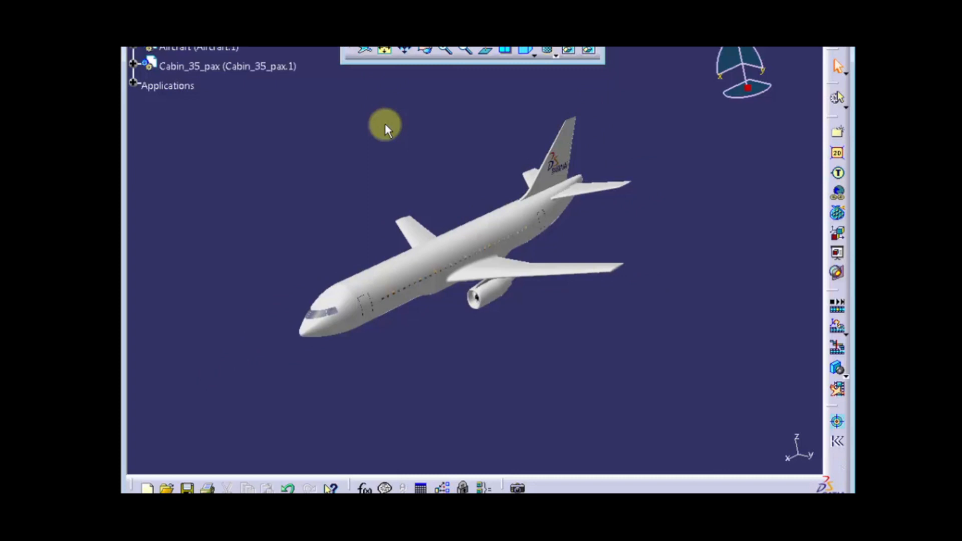
# - Switch the view to Fly mode and use the Fly command to fly toward the aircraft
pyautogui.click(364, 51)
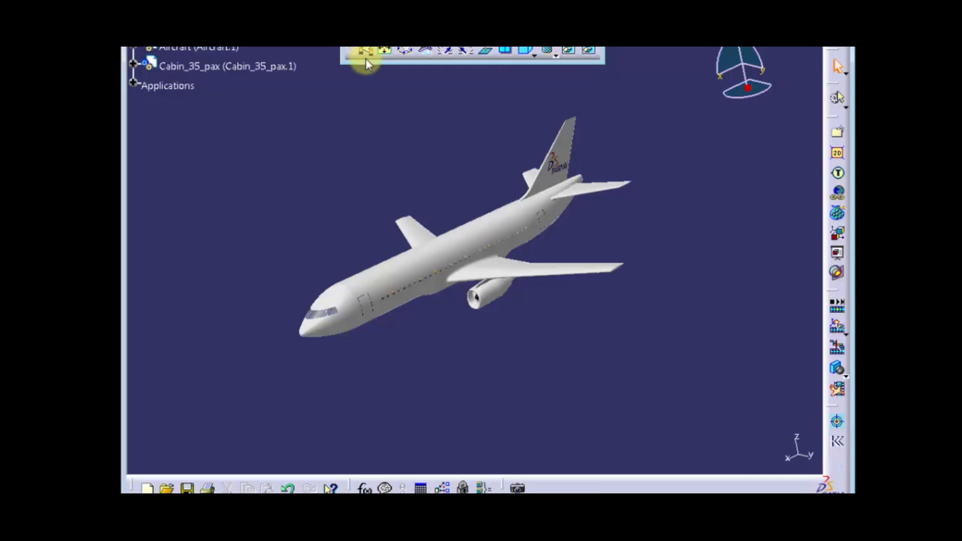
pyautogui.click(425, 59)
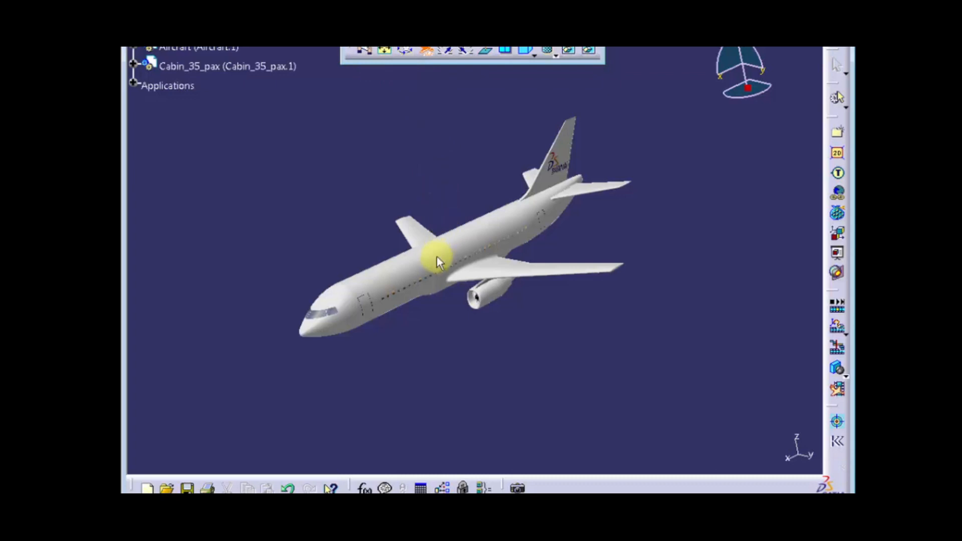
pyautogui.moveTo(432, 277); pyautogui.dragTo(431, 277)
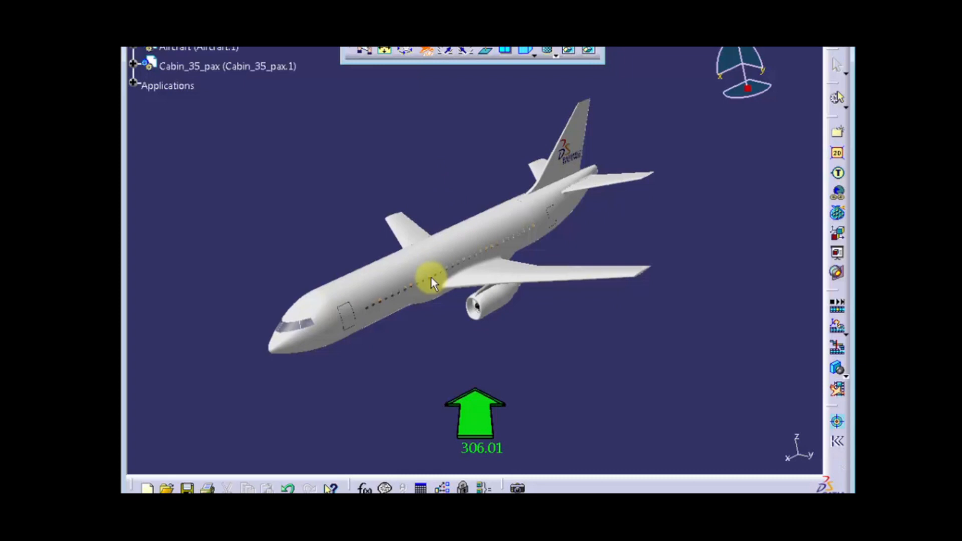
pyautogui.moveTo(431, 277); pyautogui.dragTo(432, 279)
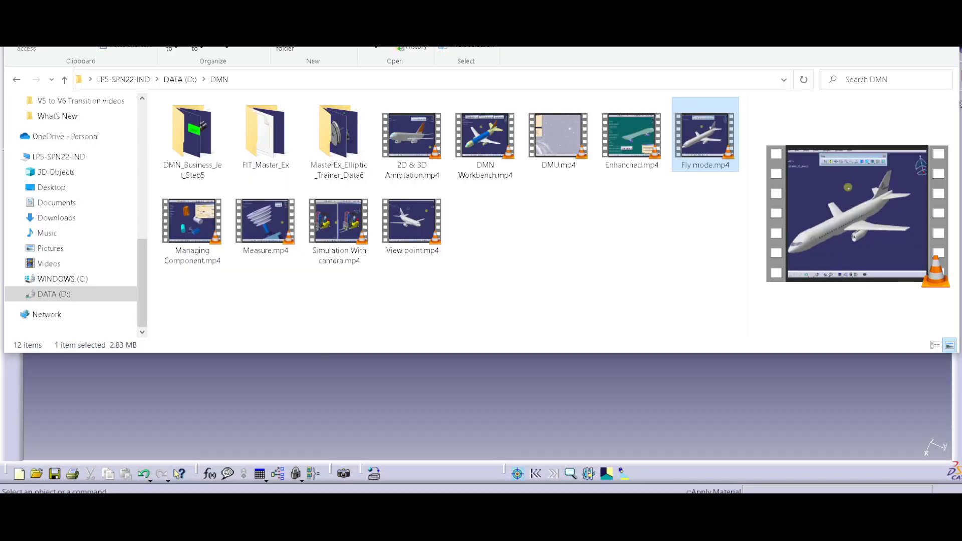
# - Return to CATIA and open and close the Measure Between, Measure Item and Measure Inertia tools in turn
pyautogui.moveTo(235, 506)
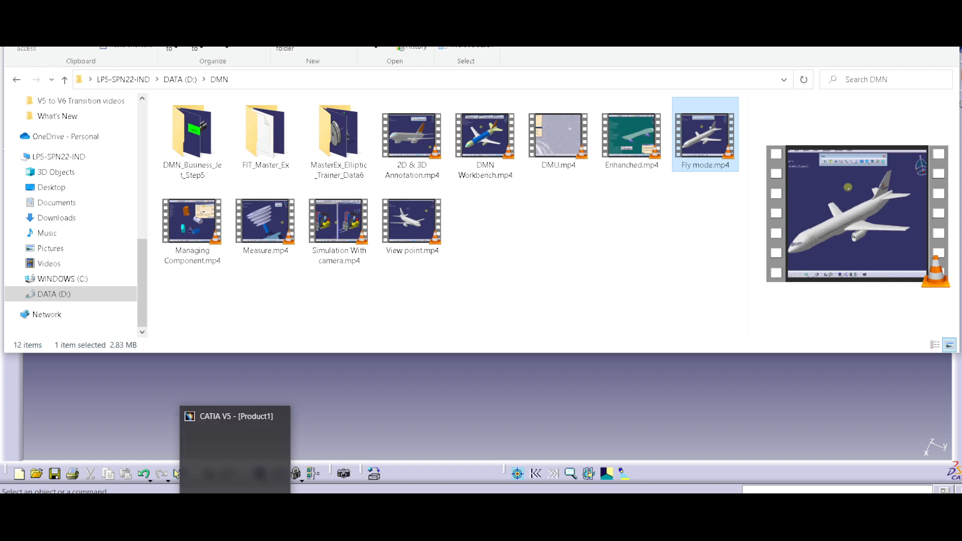
pyautogui.click(265, 506)
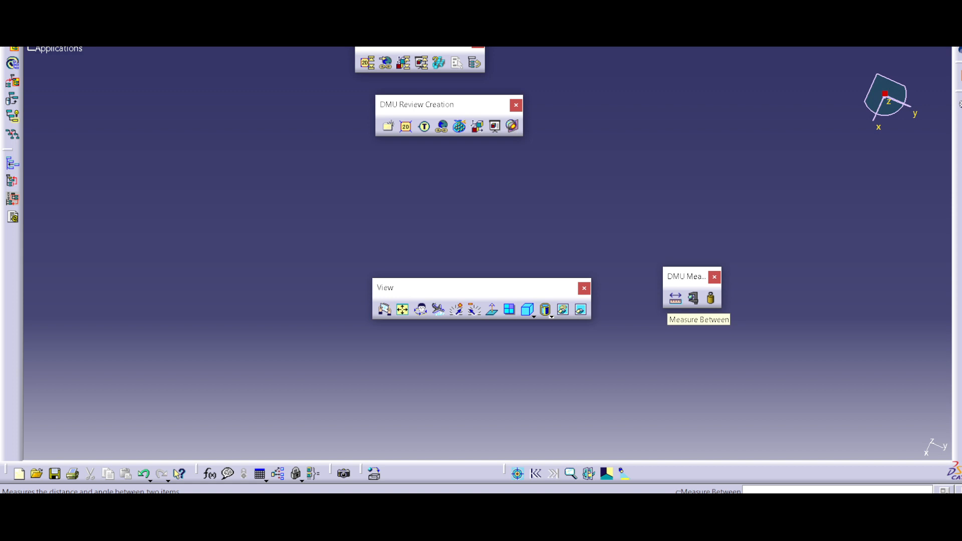
pyautogui.click(676, 299)
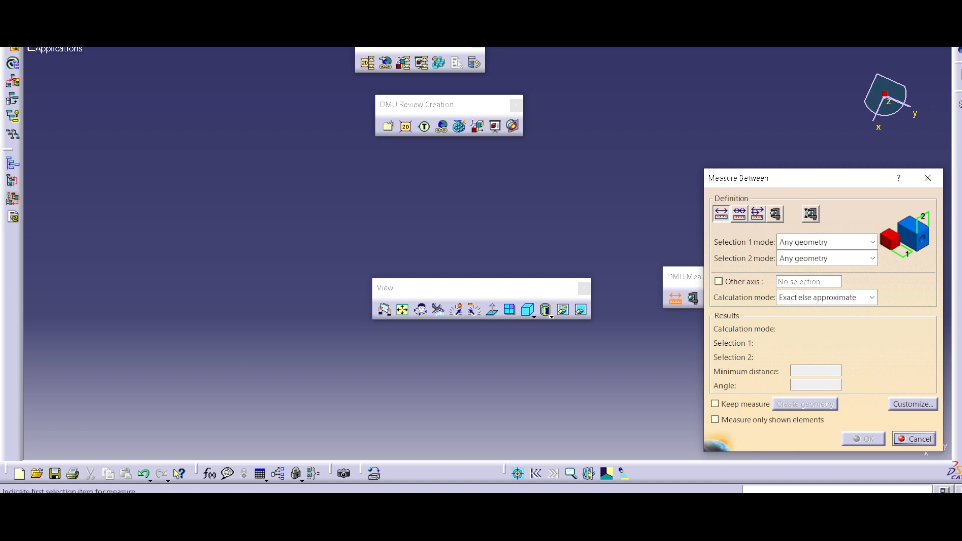
pyautogui.click(928, 178)
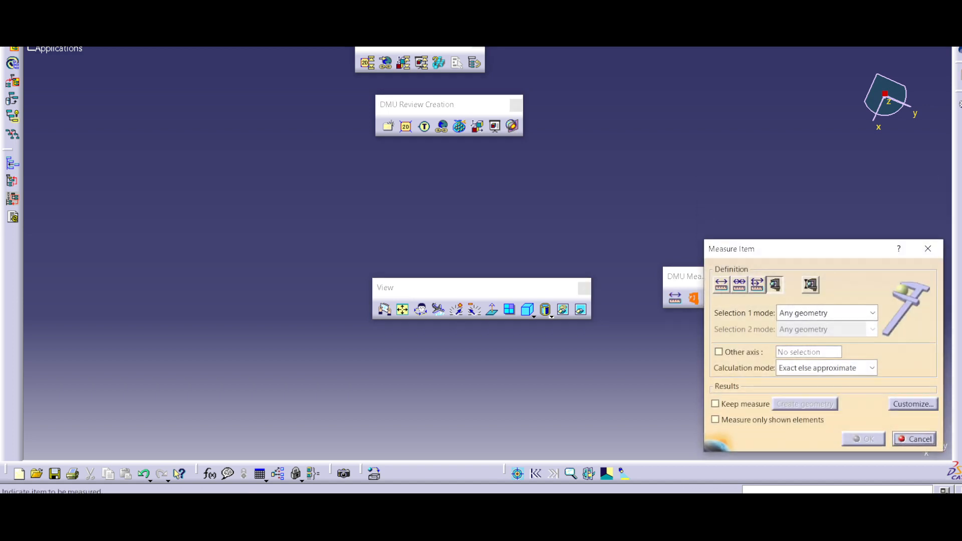
pyautogui.click(928, 249)
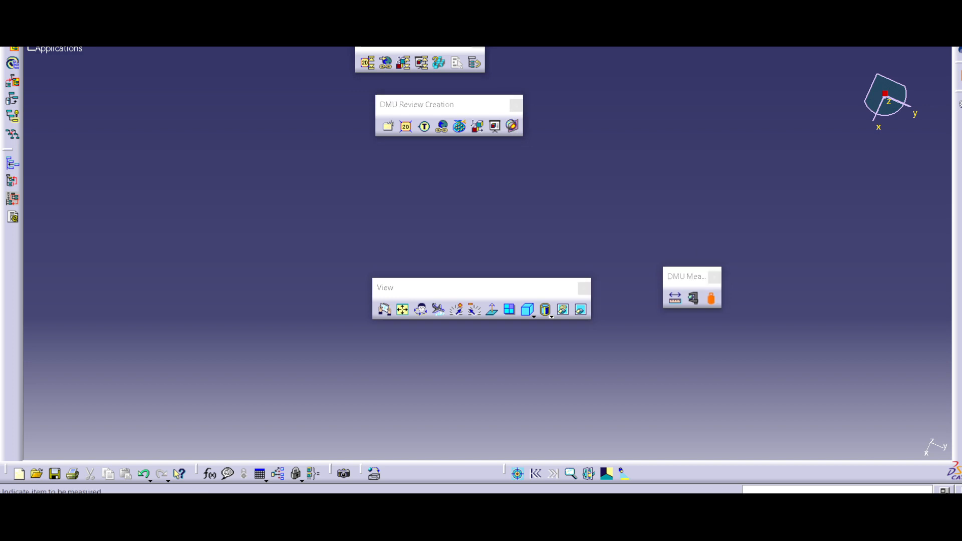
pyautogui.click(711, 298)
pyautogui.click(928, 346)
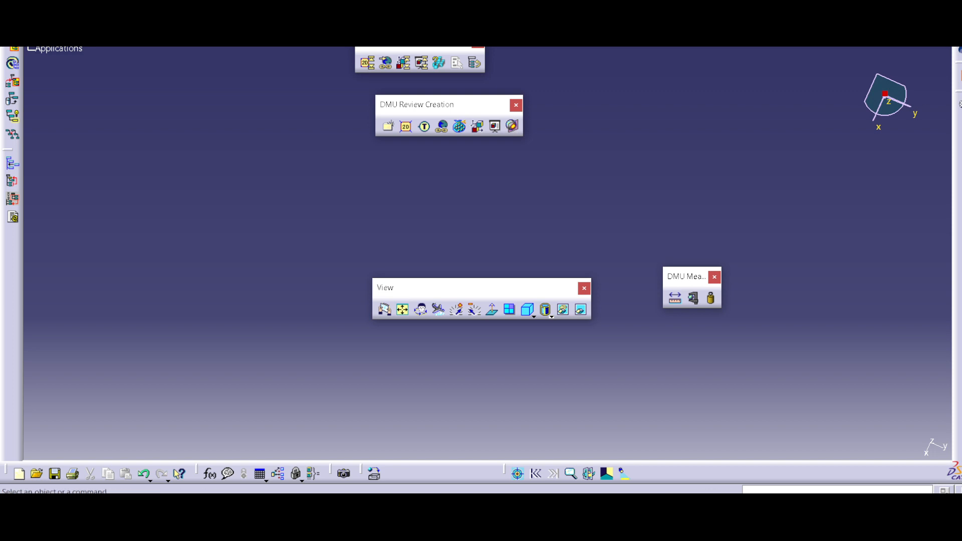
# - Switch to the DMN folder in File Explorer, play Measure.mp4 in VLC and increase its playback speed
pyautogui.hotkey('alt', 'Tab')
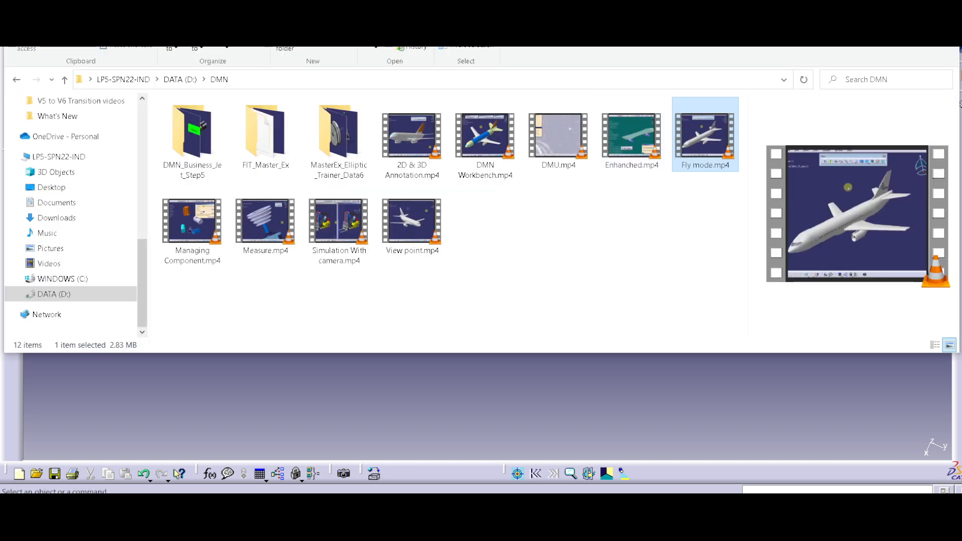
pyautogui.click(266, 221)
pyautogui.press('Return')
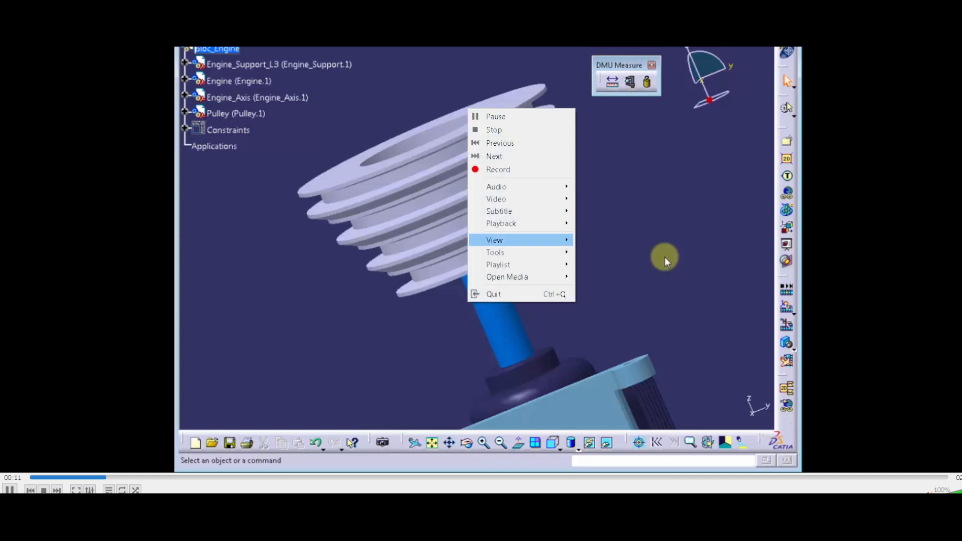
pyautogui.moveTo(664, 256)
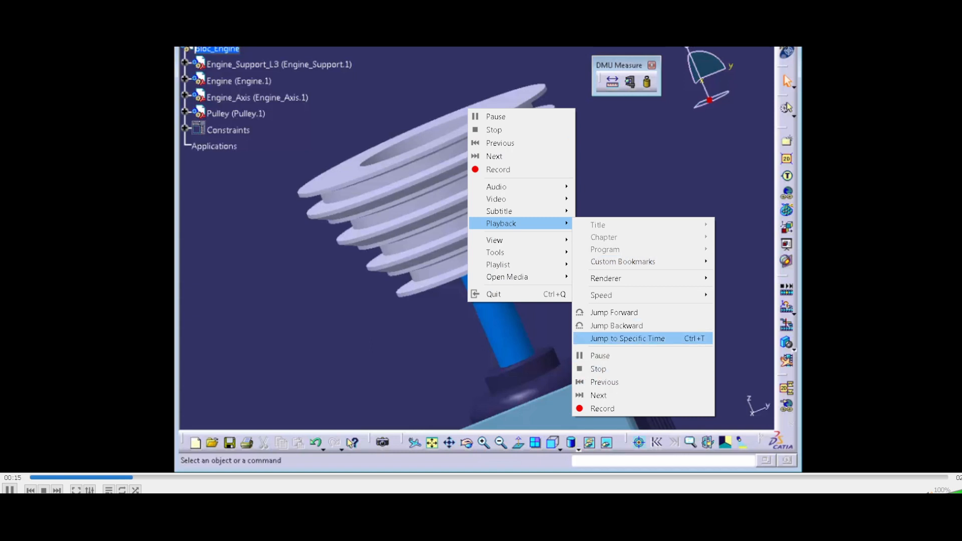
pyautogui.moveTo(632, 295)
pyautogui.click(740, 303)
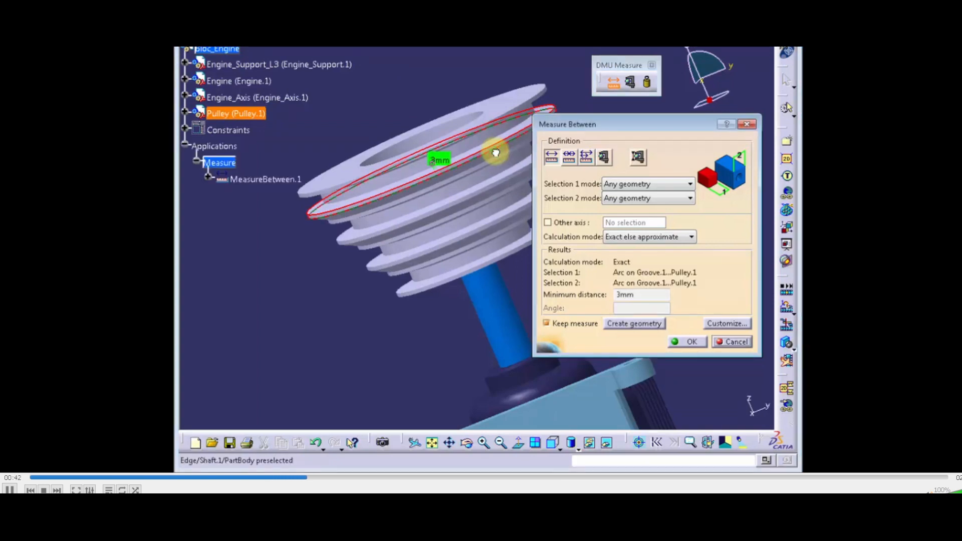
# - Skip forward through the Measure.mp4 demonstration until near its end
pyautogui.moveTo(322, 477); pyautogui.dragTo(451, 477)
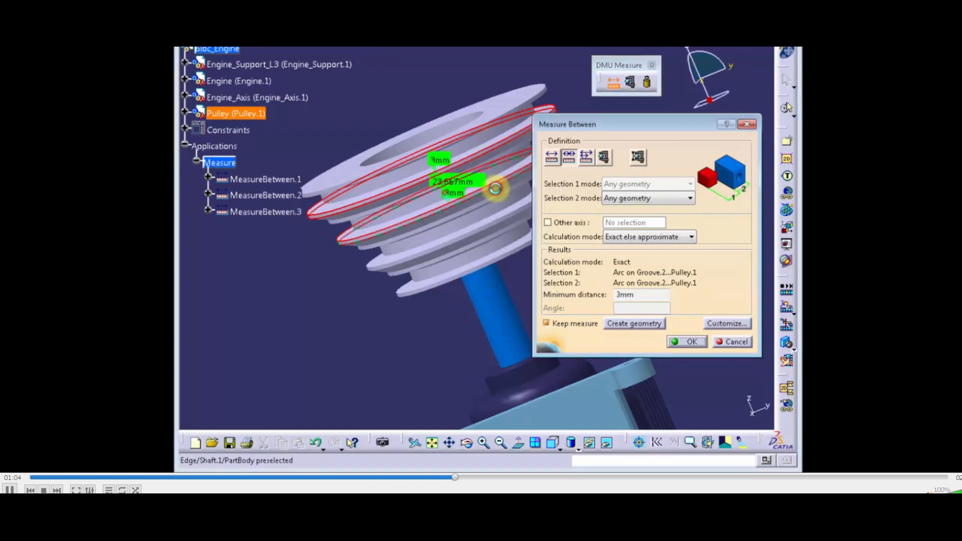
pyautogui.click(633, 478)
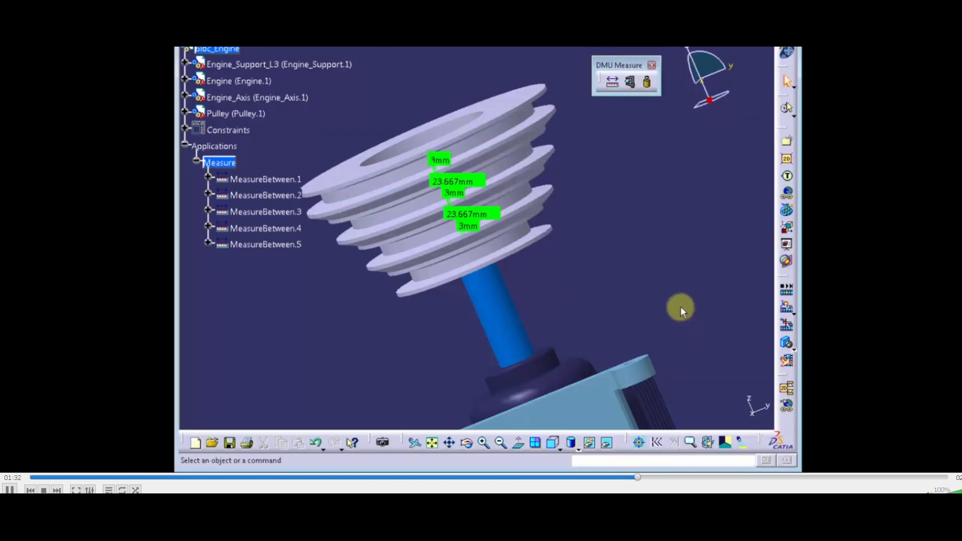
pyautogui.moveTo(729, 477); pyautogui.dragTo(884, 477)
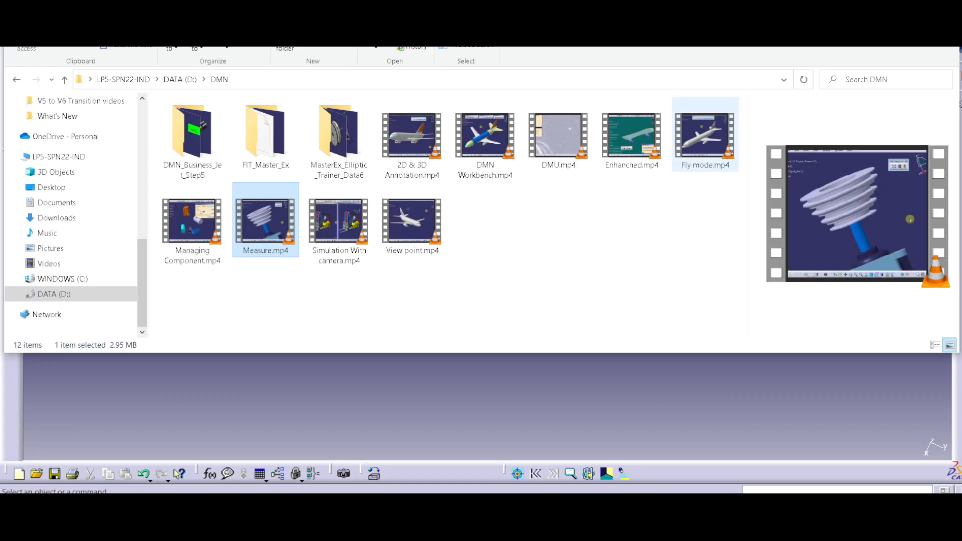
# - Return to the CATIA product window and switch the view from Fly mode to Examine mode
pyautogui.click(174, 469)
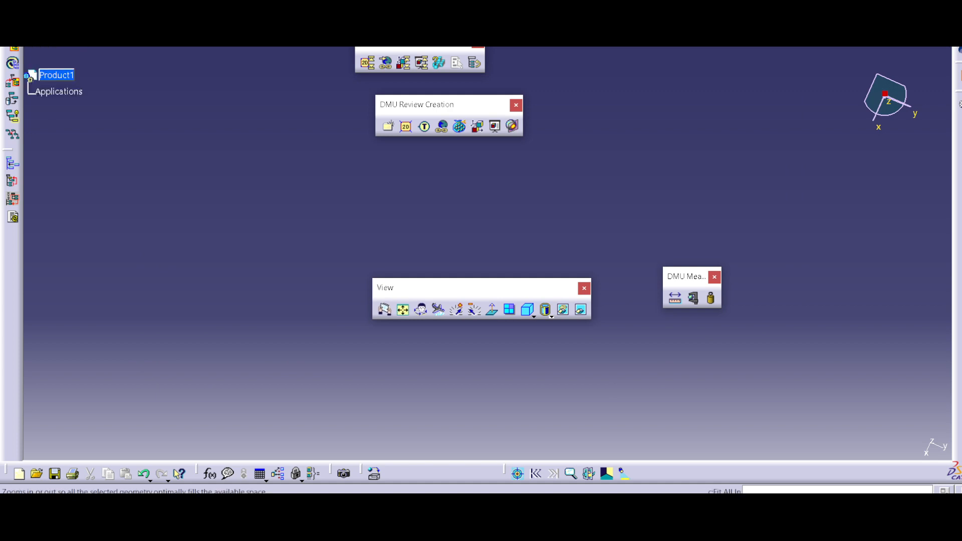
pyautogui.click(385, 309)
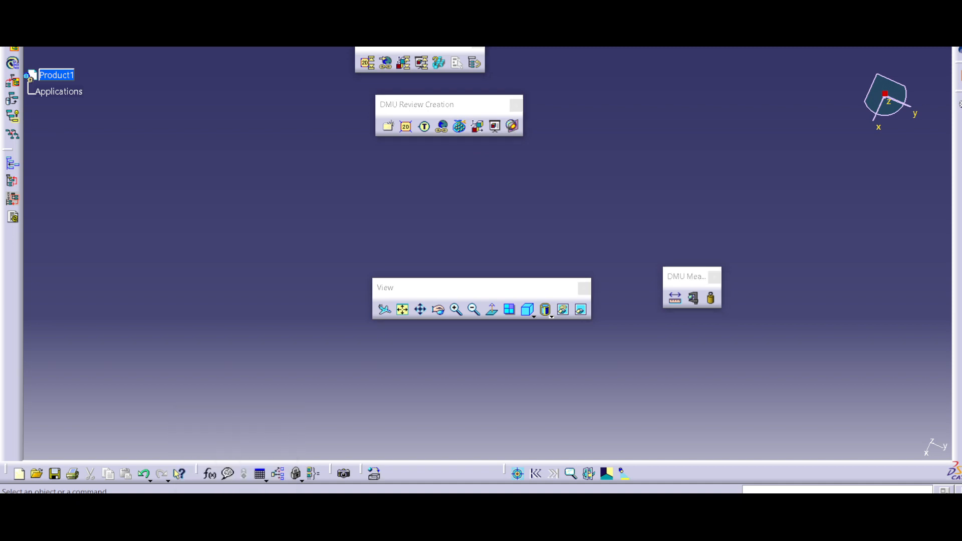
pyautogui.hotkey('alt', 'Tab')
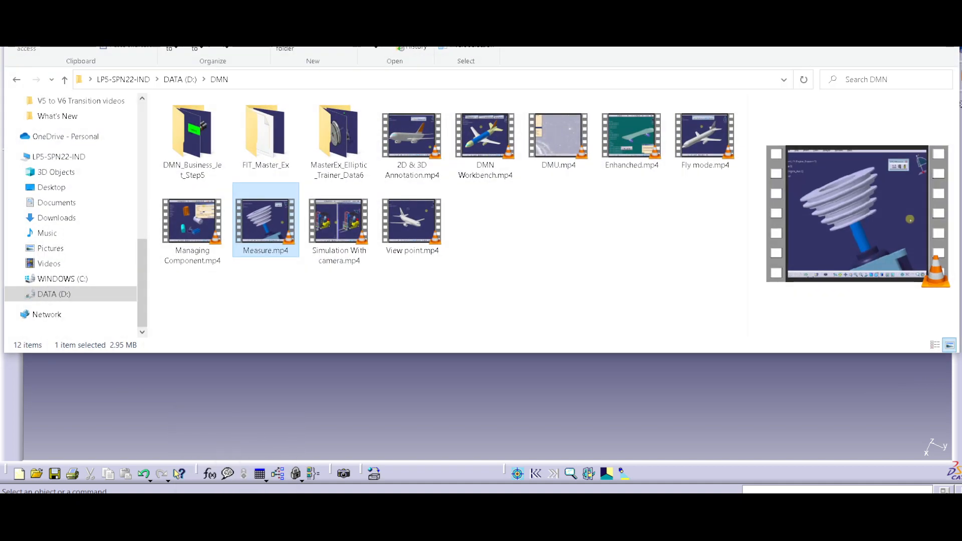
pyautogui.hotkey('alt', 'Tab')
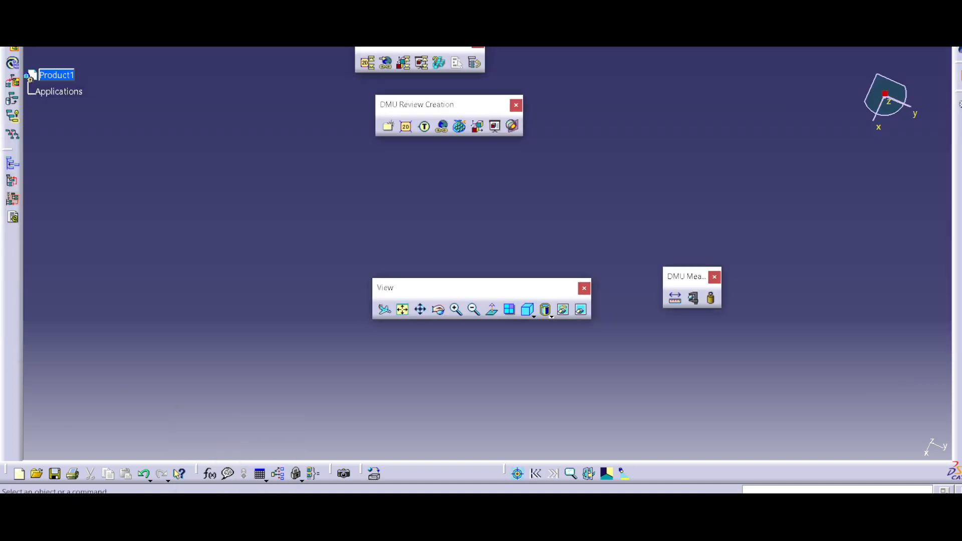
# - Switch to the DMN folder in File Explorer and play 2D & 3D Annotation.mp4 in VLC
pyautogui.hotkey('alt', 'Tab')
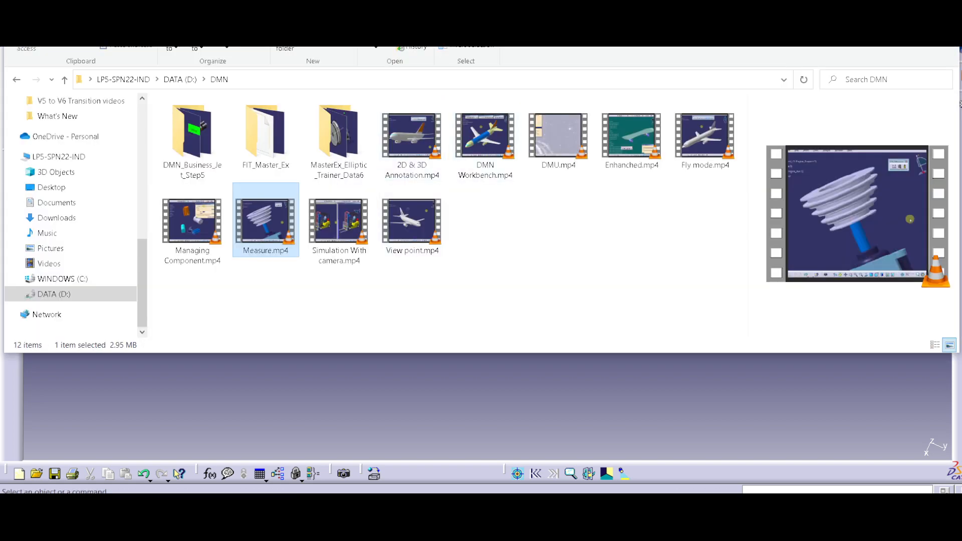
pyautogui.click(412, 140)
pyautogui.press('Return')
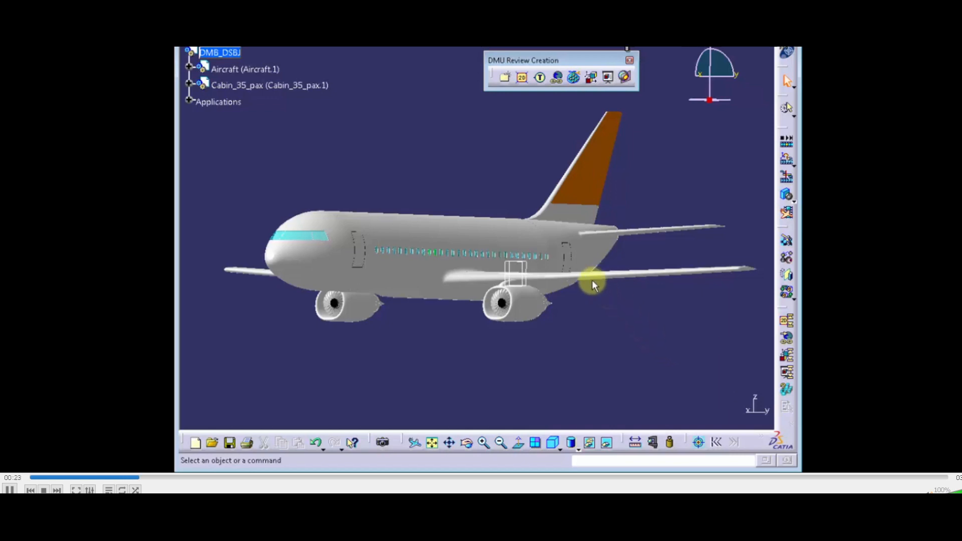
# - Orient the aircraft to a front-on view with Normal View and create an annotated view
pyautogui.click(525, 266)
pyautogui.click(518, 443)
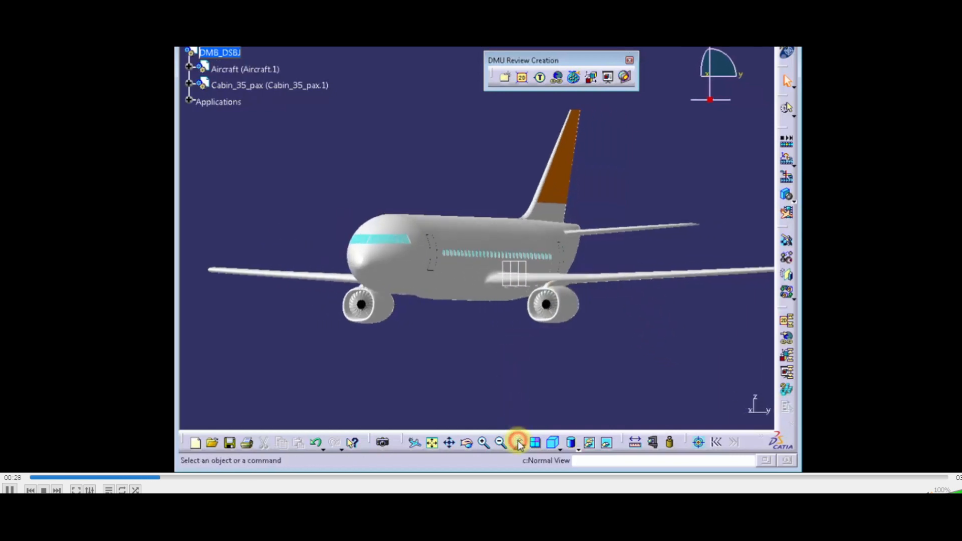
pyautogui.click(522, 77)
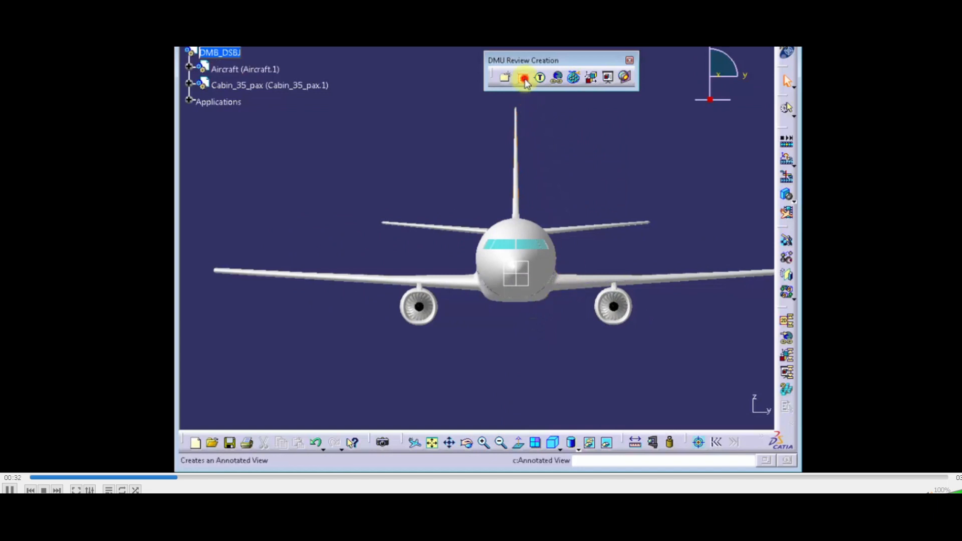
# - Mark the aircraft's left engine with a rectangle and the text Left_Engine, and exit the annotated view
pyautogui.click(300, 375)
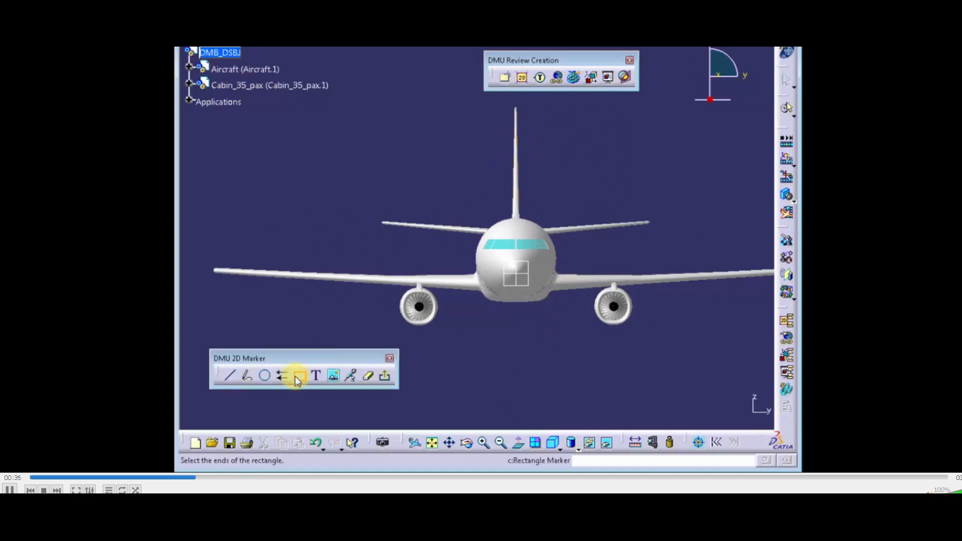
pyautogui.moveTo(573, 258)
pyautogui.mouseDown()
pyautogui.moveTo(577, 292)
pyautogui.moveTo(689, 358)
pyautogui.mouseUp()
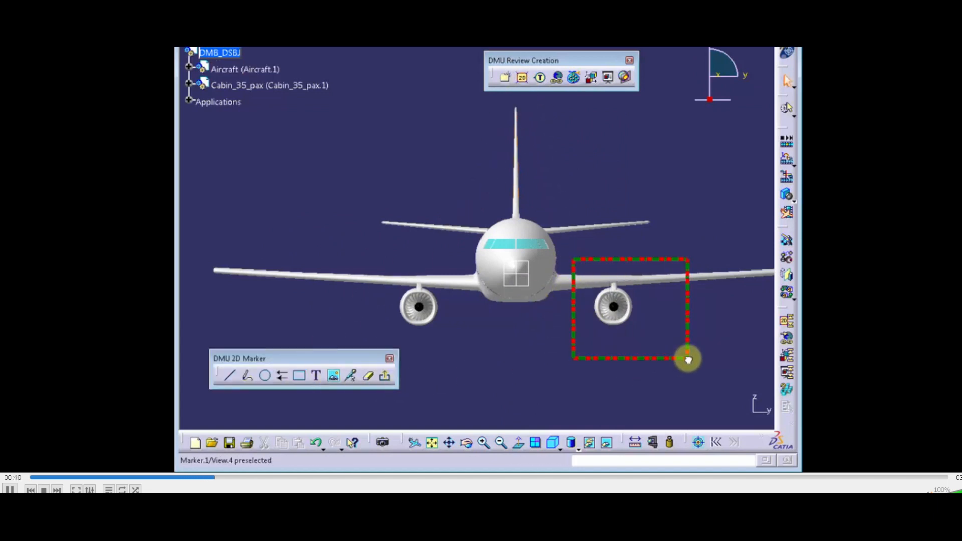
pyautogui.click(317, 379)
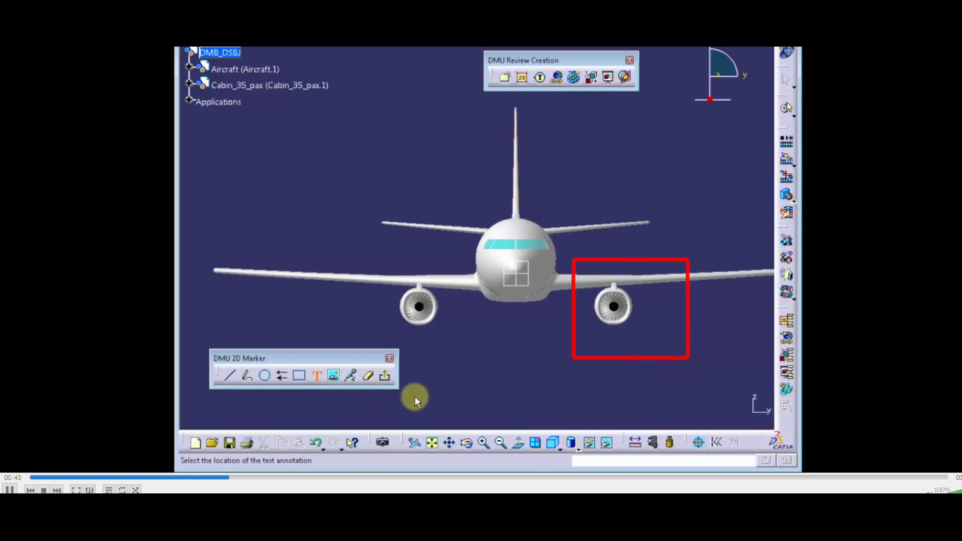
pyautogui.click(596, 344)
pyautogui.write('Left_Engine')
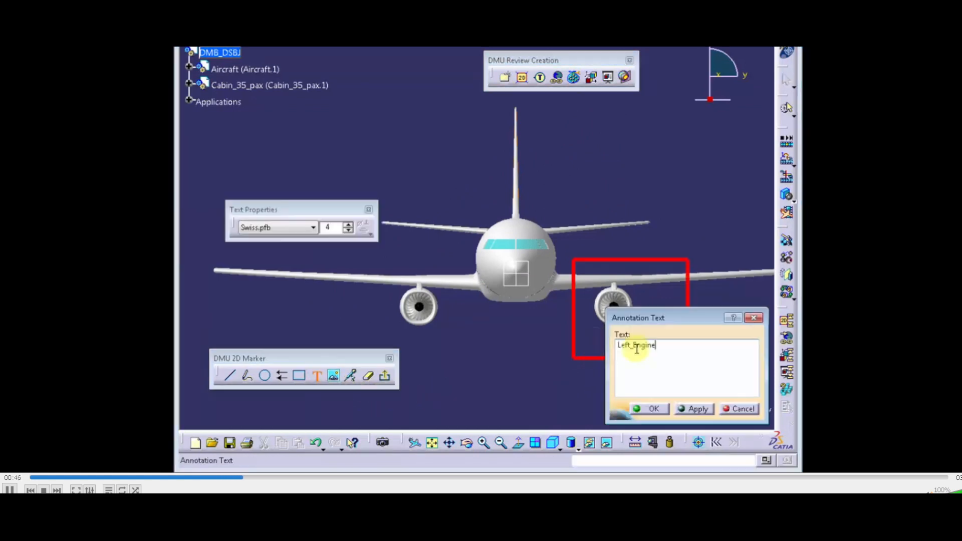
pyautogui.click(651, 408)
pyautogui.click(384, 375)
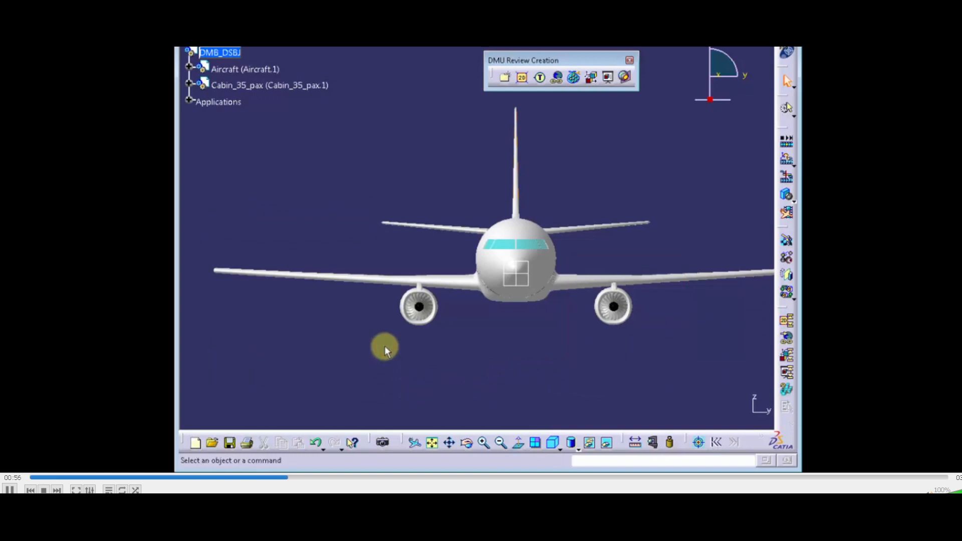
# - Attach the 3D annotation Floor to the front fuselage, just behind the nose of the aircraft
pyautogui.moveTo(445, 247); pyautogui.dragTo(340, 275, button='middle')
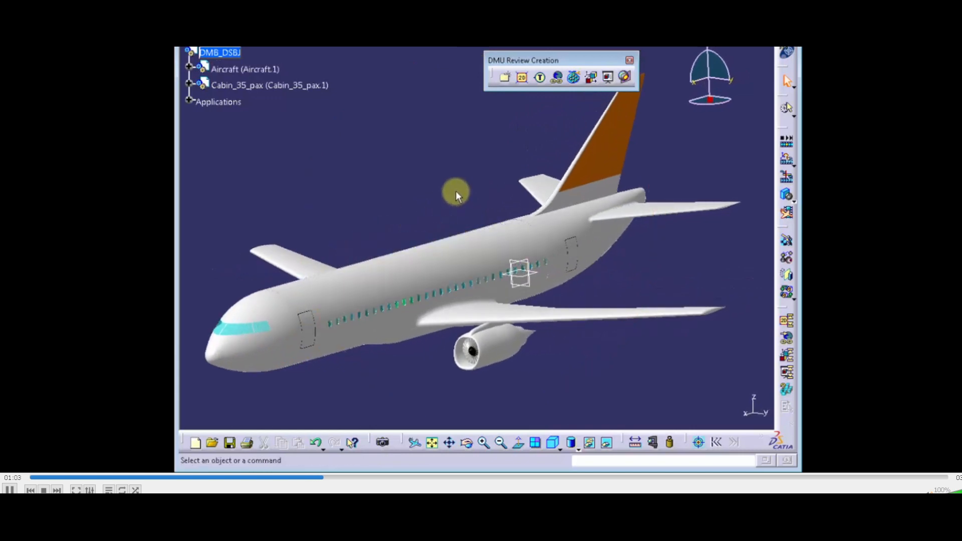
pyautogui.click(540, 78)
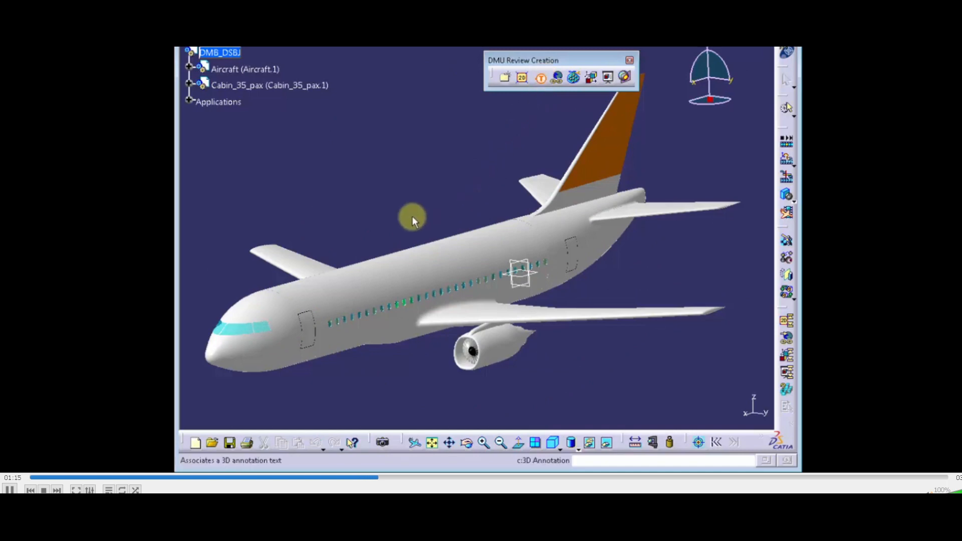
pyautogui.click(274, 344)
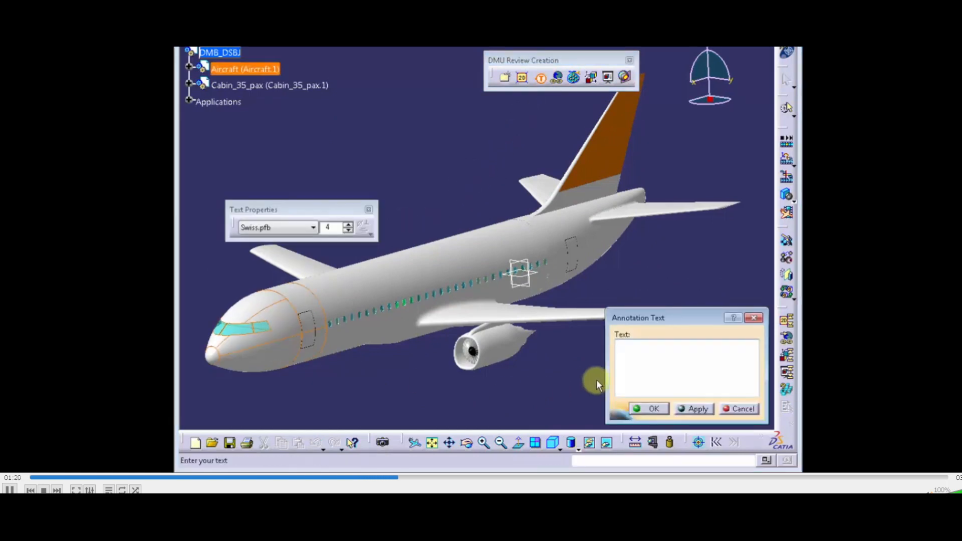
pyautogui.write('Floor')
pyautogui.click(651, 410)
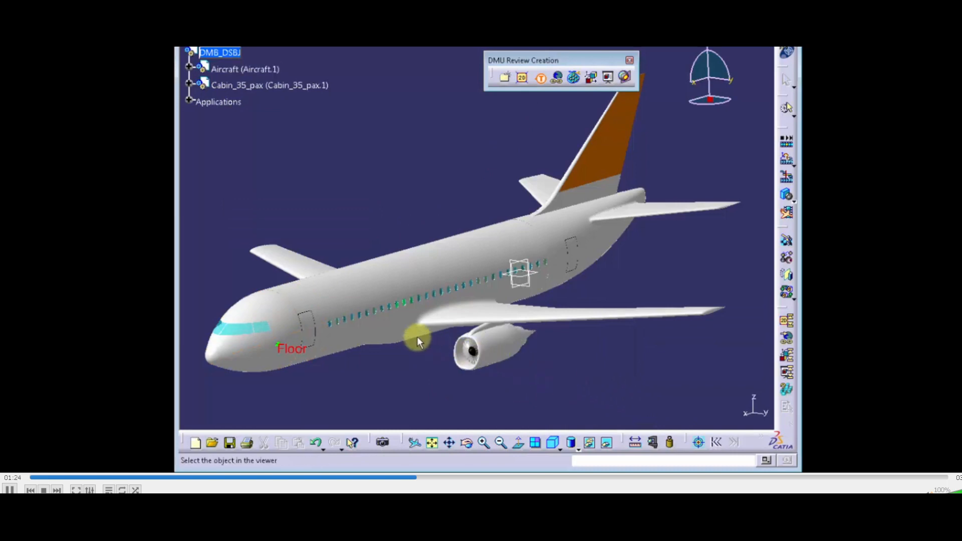
# - Attach the 3D annotations Tables and Seats along the window row, at the middle and rear of the fuselage
pyautogui.click(401, 301)
pyautogui.write('Tables')
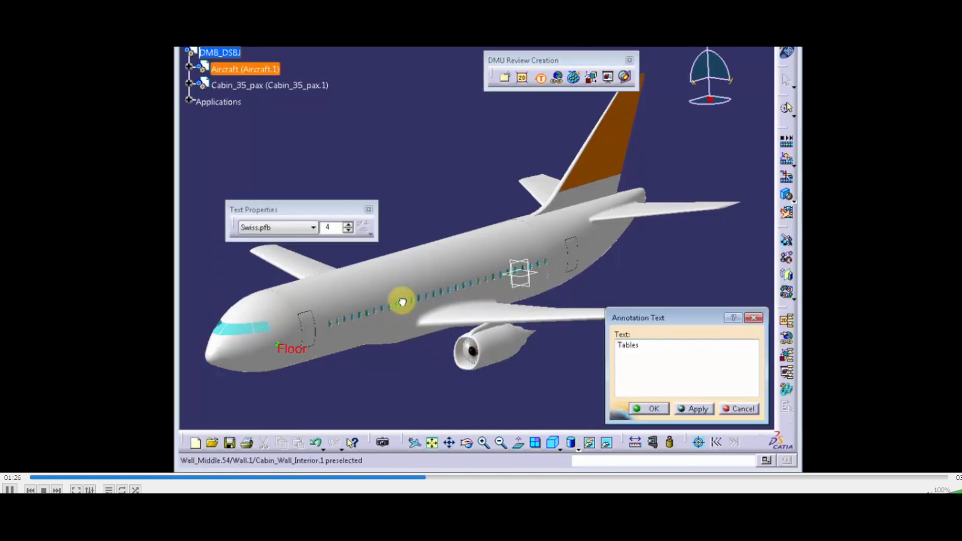
pyautogui.click(651, 410)
pyautogui.click(532, 261)
pyautogui.write('Seats')
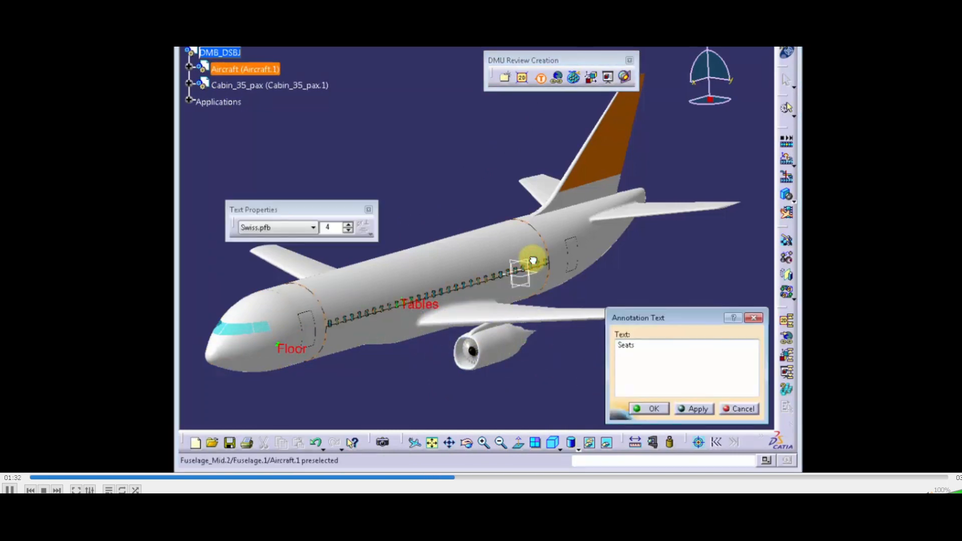
pyautogui.click(647, 408)
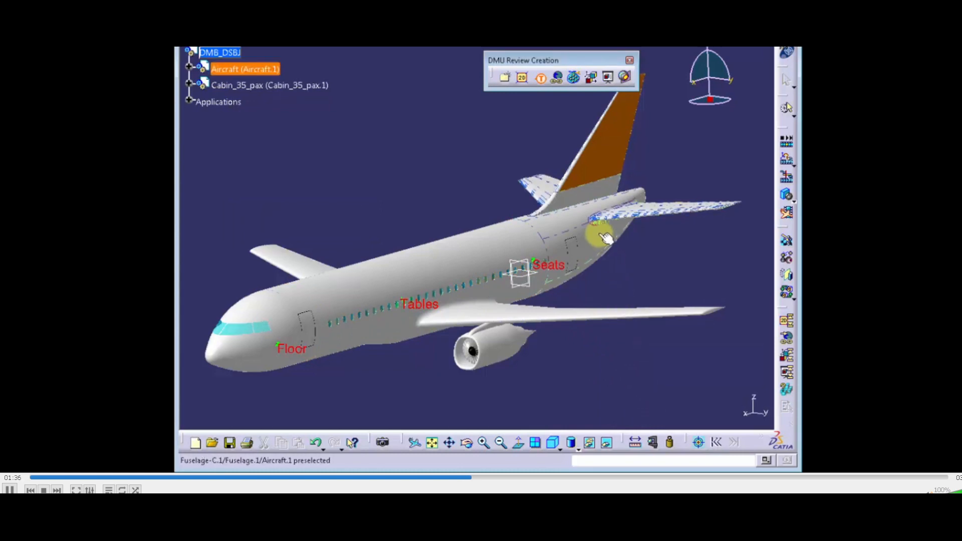
# - Attach the 3D annotation Box to the rear fuselage below the tailplane and end the 3D Annotation command
pyautogui.click(601, 234)
pyautogui.write('Box')
pyautogui.click(648, 409)
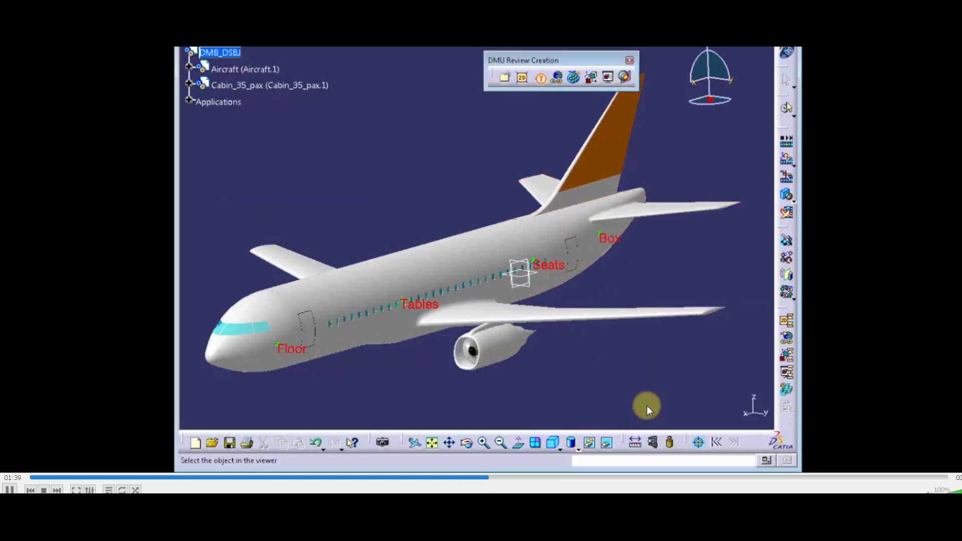
pyautogui.click(541, 79)
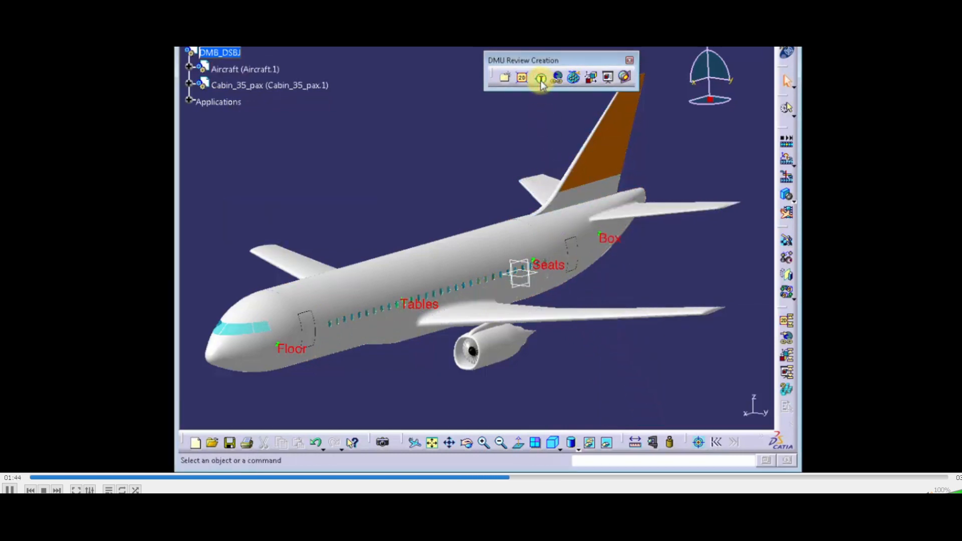
pyautogui.moveTo(428, 183); pyautogui.dragTo(490, 196, button='middle')
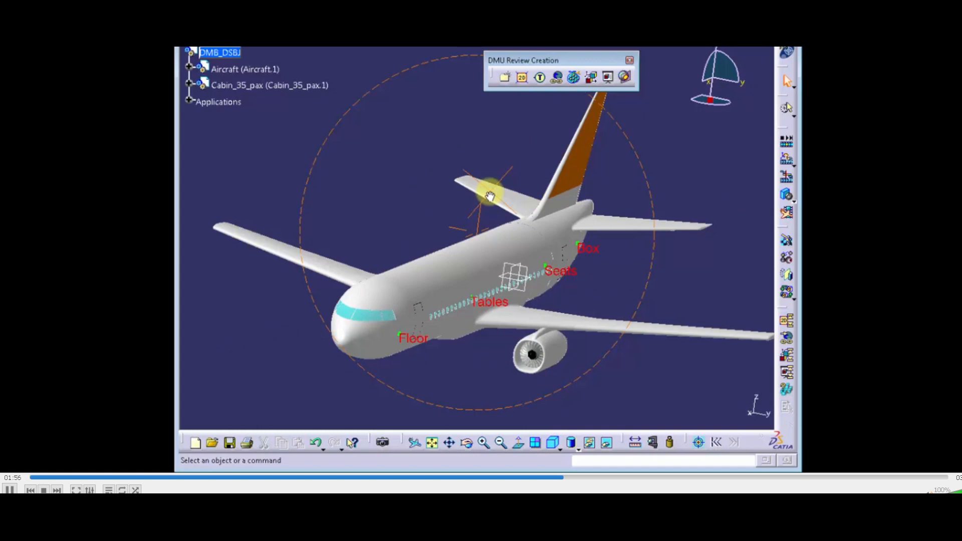
pyautogui.moveTo(491, 195); pyautogui.dragTo(389, 176, button='middle')
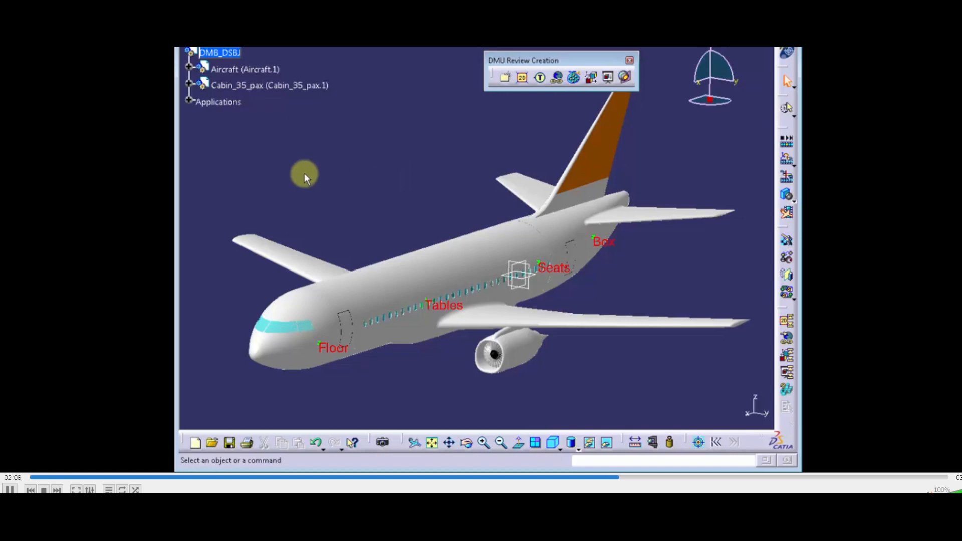
# - Open the annotated view View.4 from the Applications branch of the tree and unlink its markers from the viewpoint
pyautogui.click(190, 101)
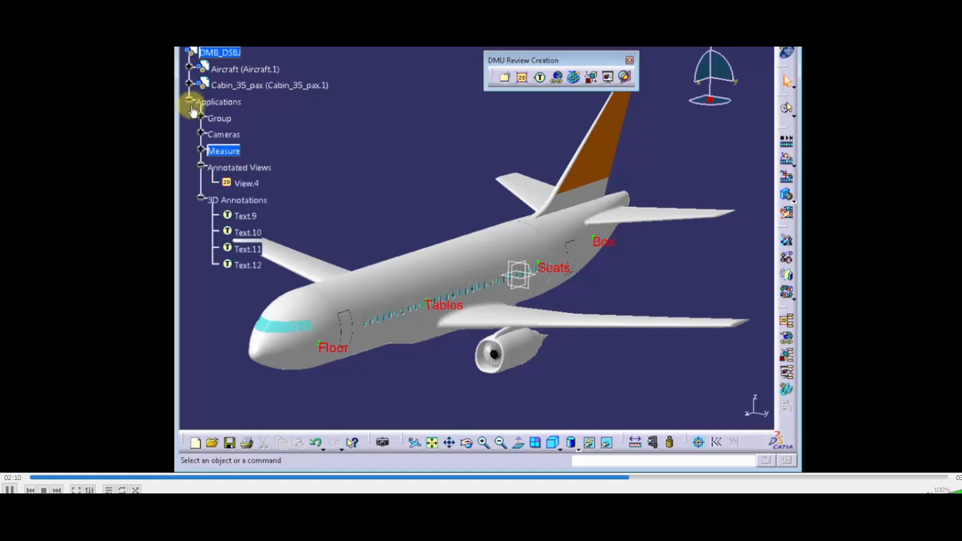
pyautogui.doubleClick(248, 183)
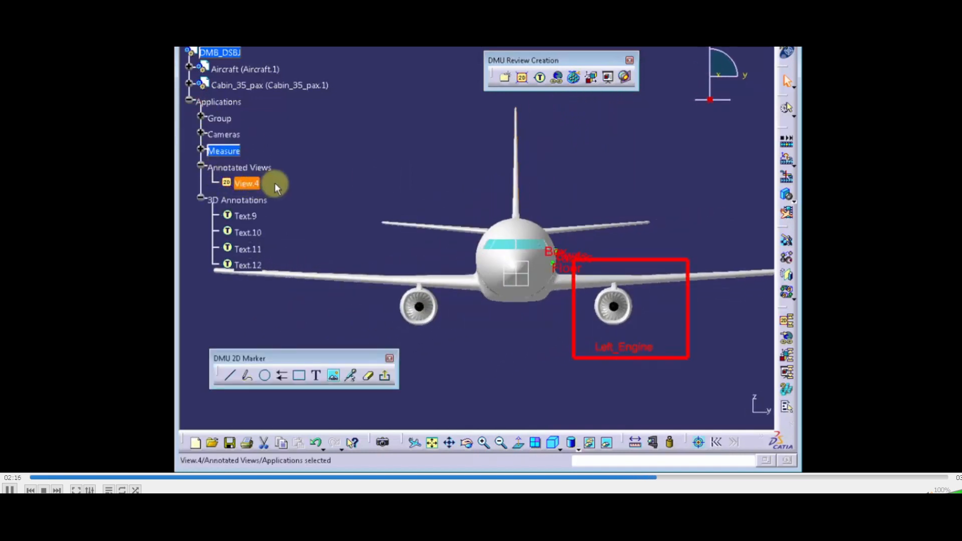
pyautogui.rightClick(251, 184)
pyautogui.moveTo(301, 351)
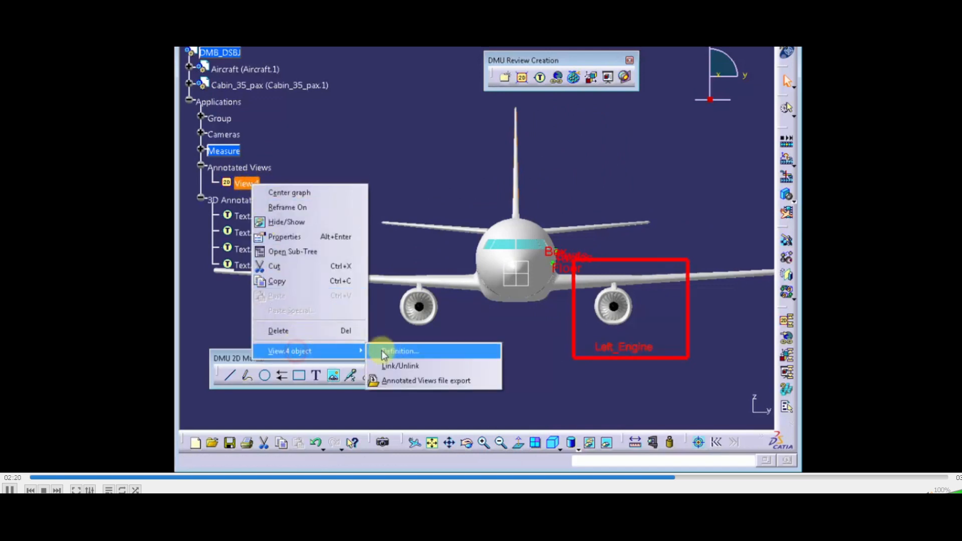
pyautogui.click(398, 365)
pyautogui.moveTo(456, 192); pyautogui.dragTo(393, 216, button='middle')
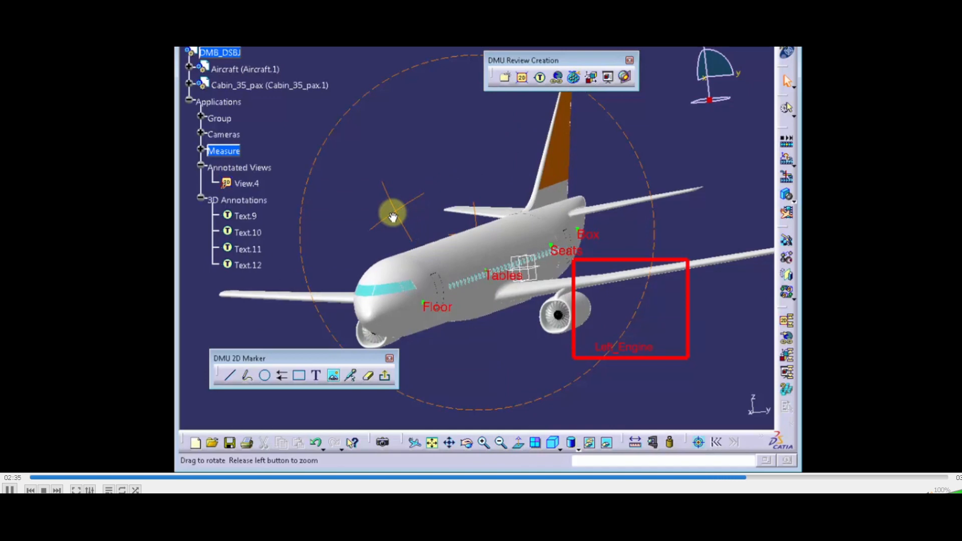
pyautogui.moveTo(392, 217); pyautogui.dragTo(435, 198, button='middle')
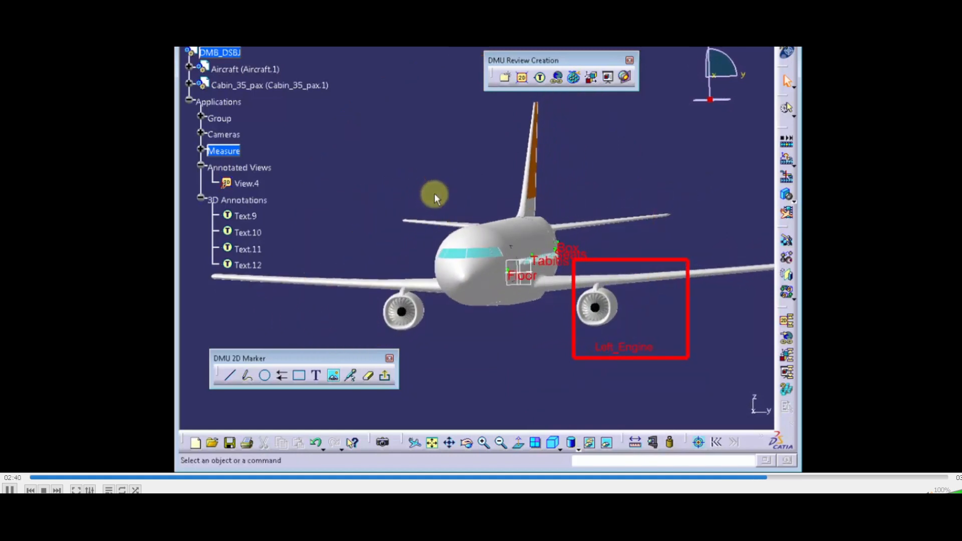
# - Exit the annotated view and apply Link/Unlink to View.4 again
pyautogui.click(386, 379)
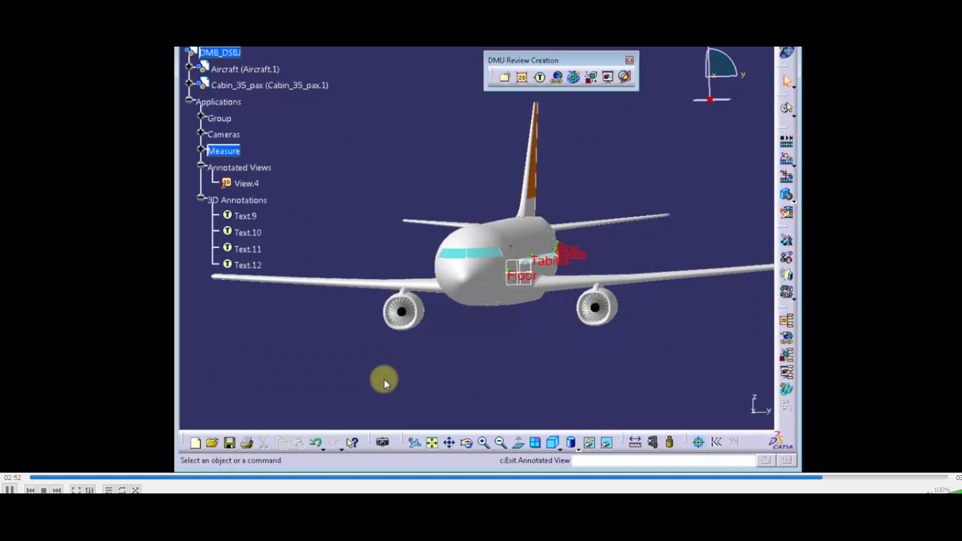
pyautogui.moveTo(408, 249); pyautogui.dragTo(345, 255, button='middle')
pyautogui.click(247, 184)
pyautogui.rightClick(252, 187)
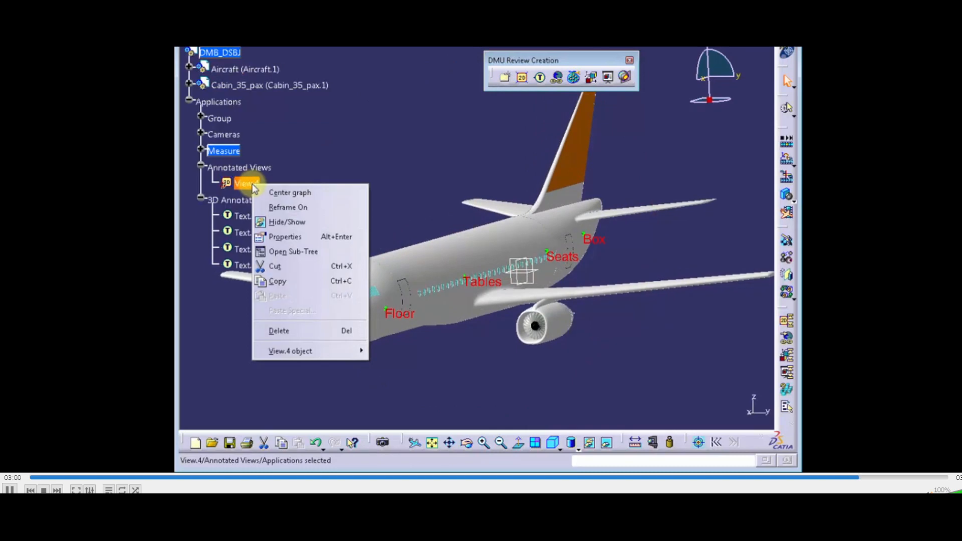
pyautogui.moveTo(291, 351)
pyautogui.click(399, 370)
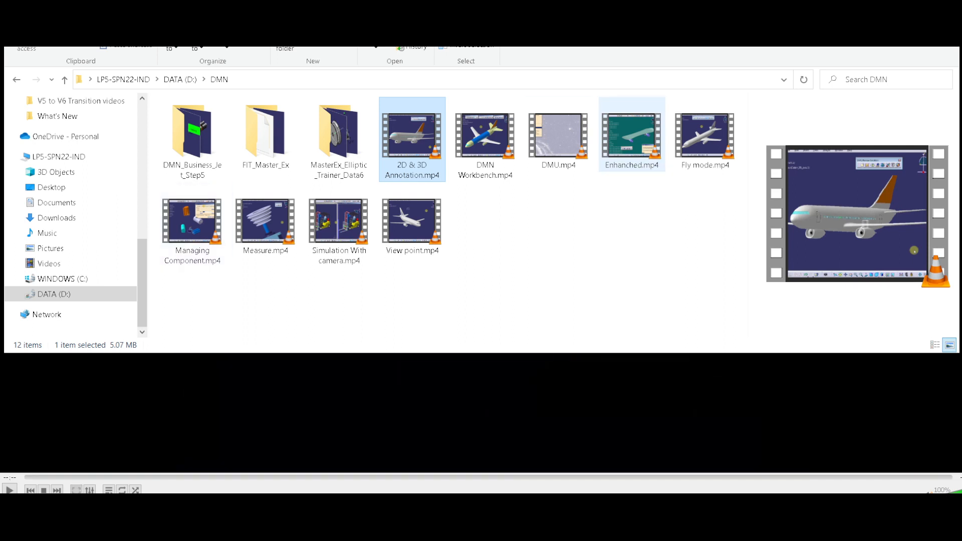
# - Play Enhanched.mp4 from the DMN folder and return to the CATIA product window
pyautogui.click(632, 135)
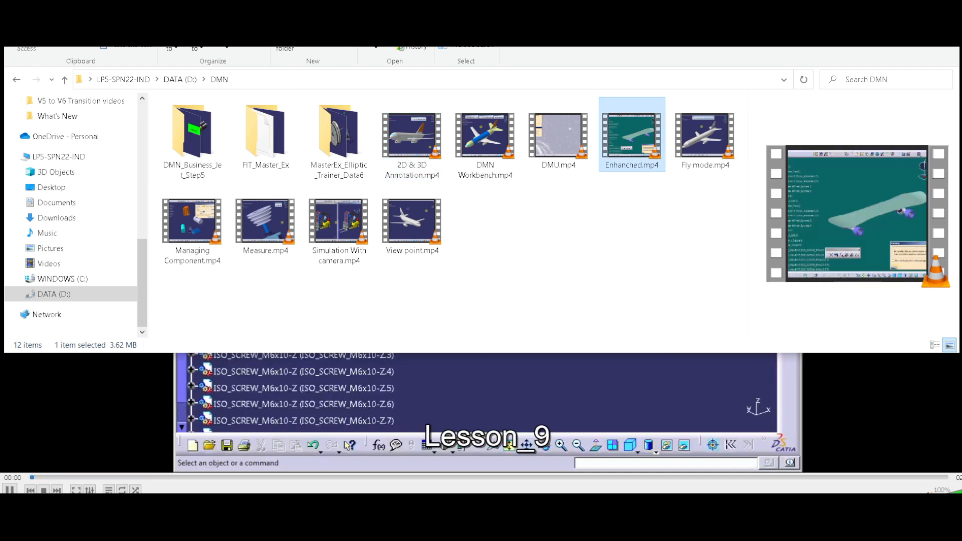
pyautogui.hotkey('alt', 'Tab')
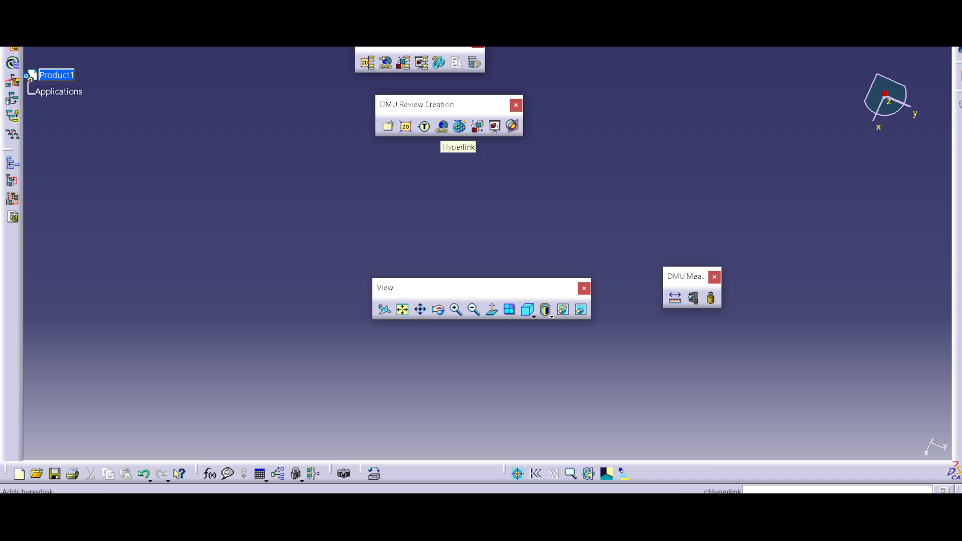
# - Add a hyperlink on Product1 to Bracket_5.CATPart from the Downloads folder
pyautogui.click(441, 126)
pyautogui.click(30, 76)
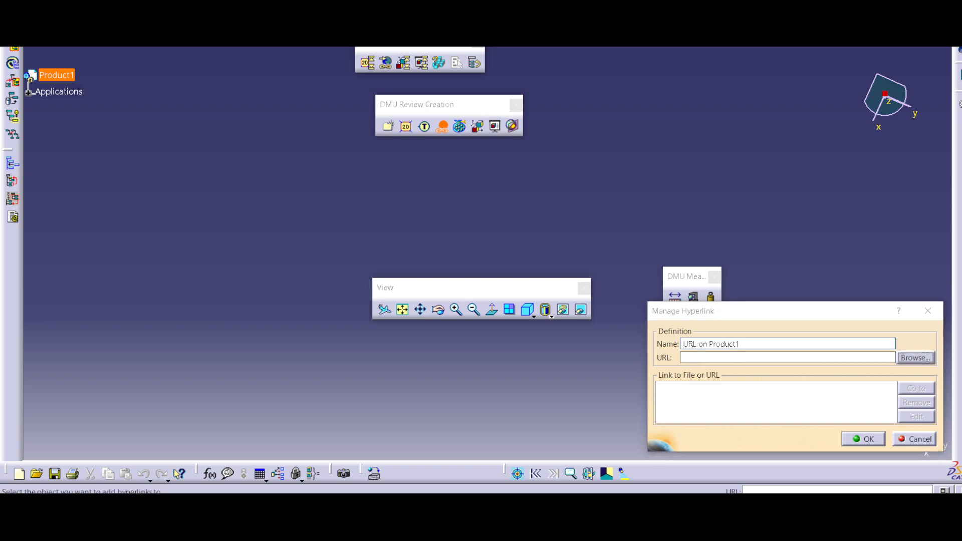
pyautogui.click(916, 358)
pyautogui.click(451, 267)
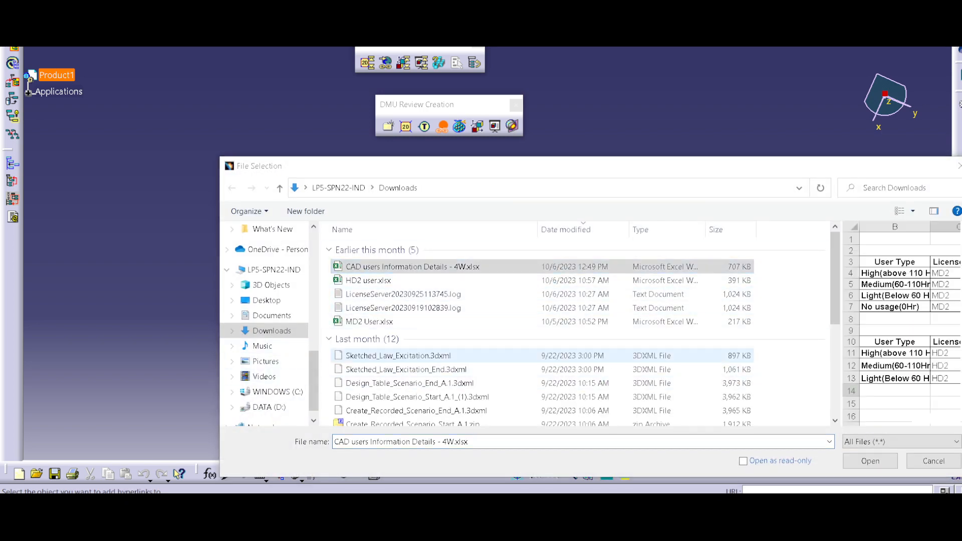
pyautogui.scroll(-1, 265, 351)
pyautogui.scroll(-5, 541, 355)
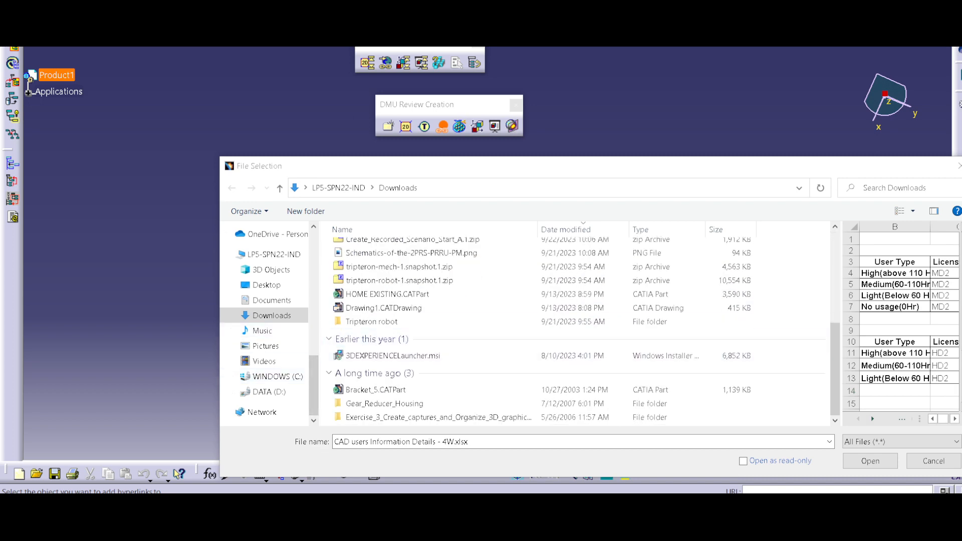
pyautogui.scroll(2, 391, 356)
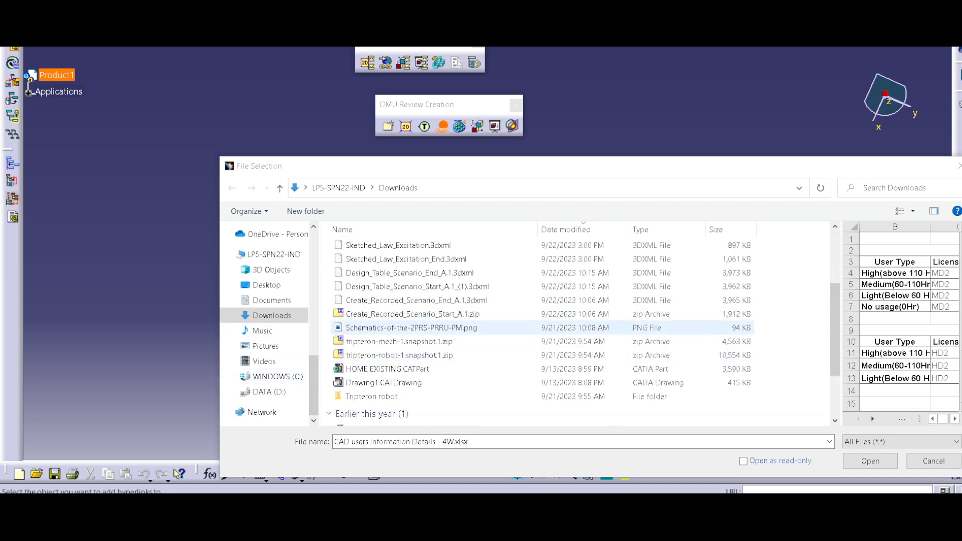
pyautogui.scroll(-2, 391, 356)
pyautogui.doubleClick(376, 390)
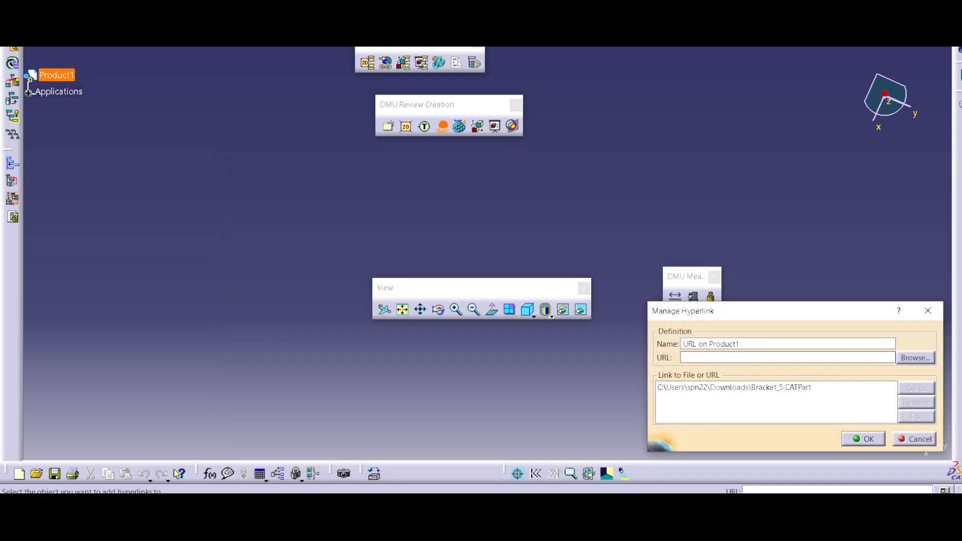
pyautogui.click(915, 358)
pyautogui.click(934, 461)
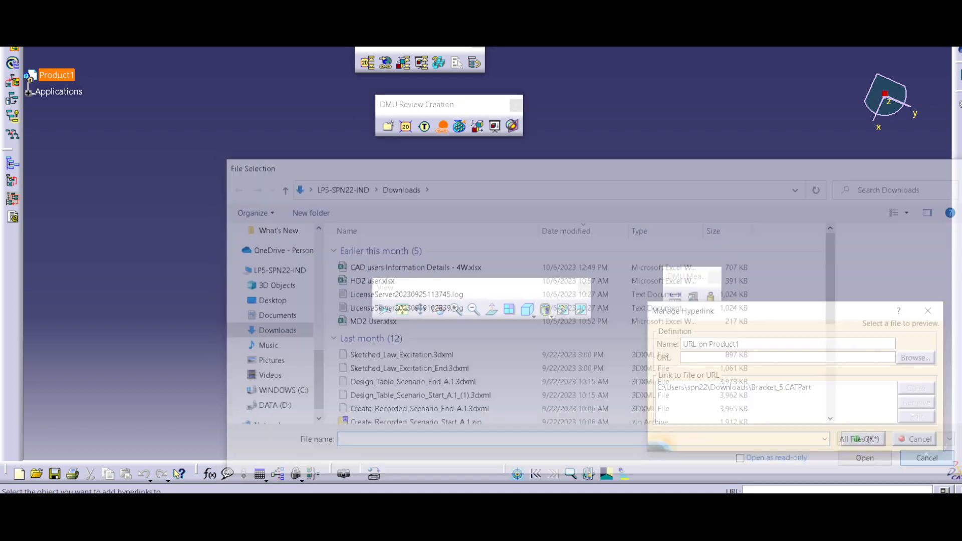
pyautogui.click(863, 439)
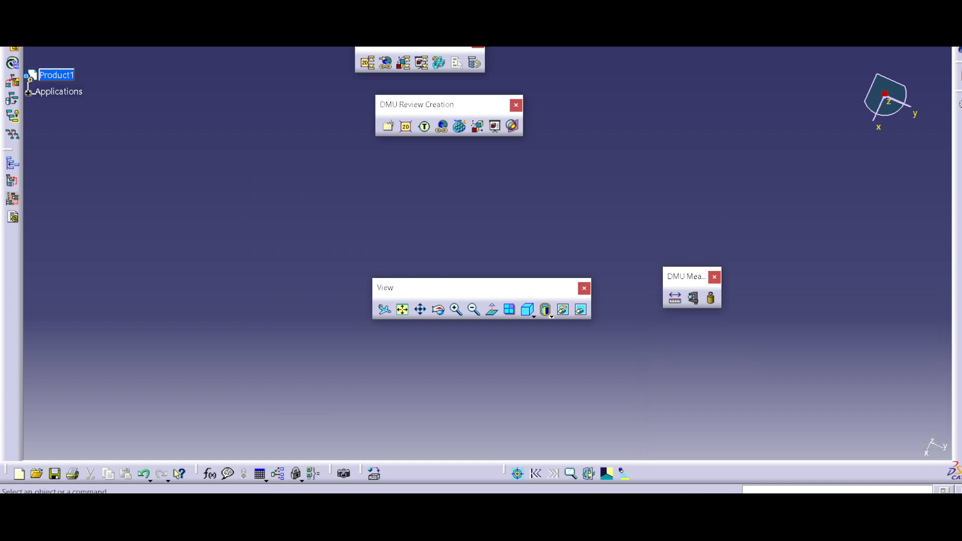
# - Expand Applications and Hyperlinks in the Product1 tree and open the linked Bracket_5.CATPart
pyautogui.click(29, 92)
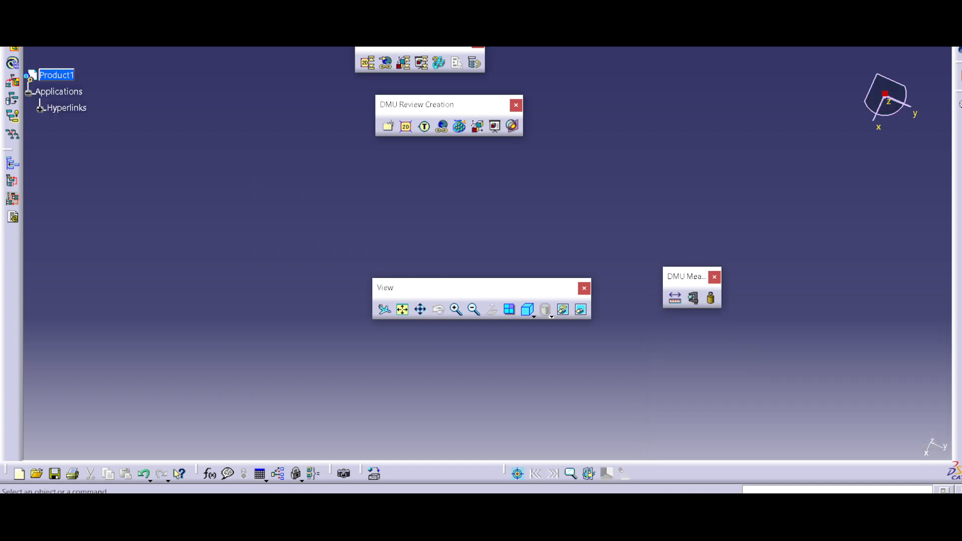
pyautogui.click(40, 109)
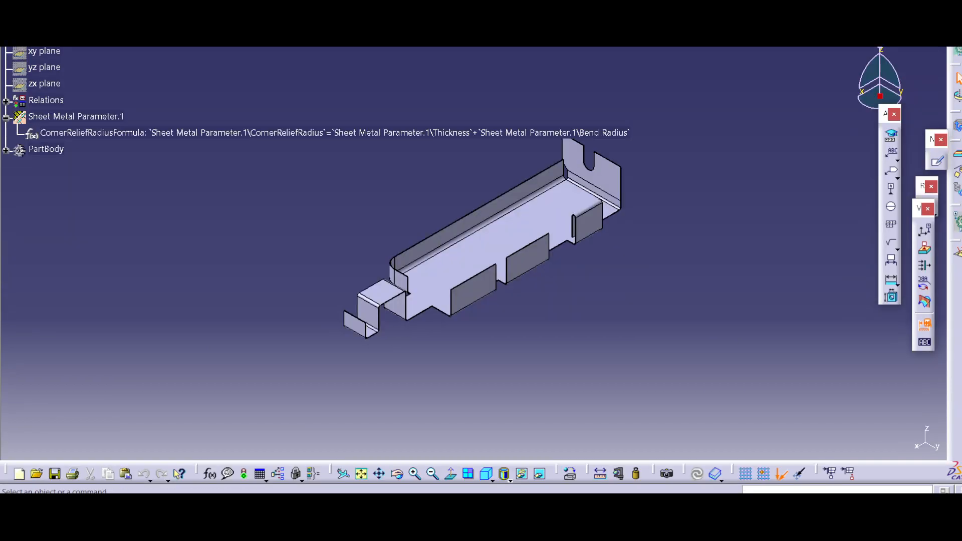
# - Close Bracket_5.CATPart and browse for a file to open in the DMN_Business_Jet_Step5 folder inside DMN on DATA (D:)
pyautogui.hotkey('ctrl', 'F4')
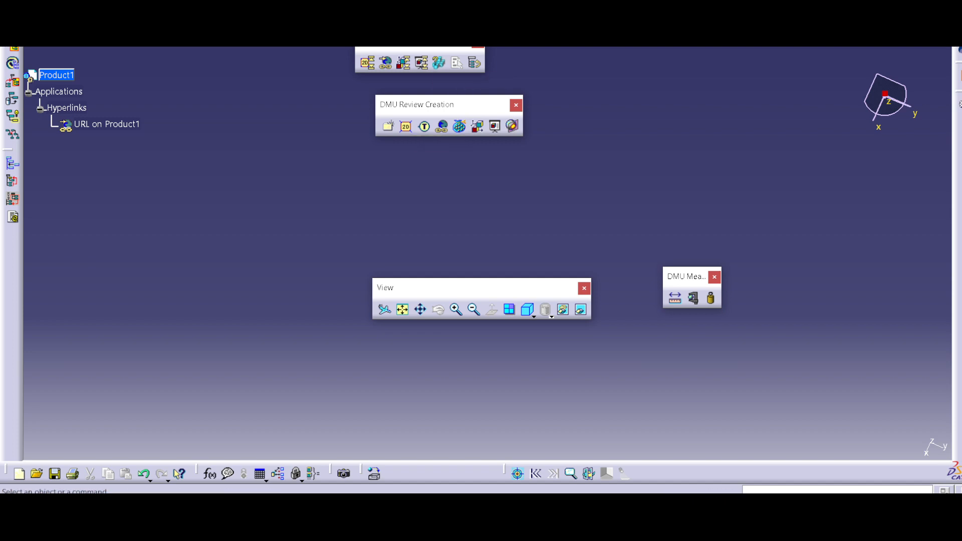
pyautogui.hotkey('alt', 'f')
pyautogui.press('Return')
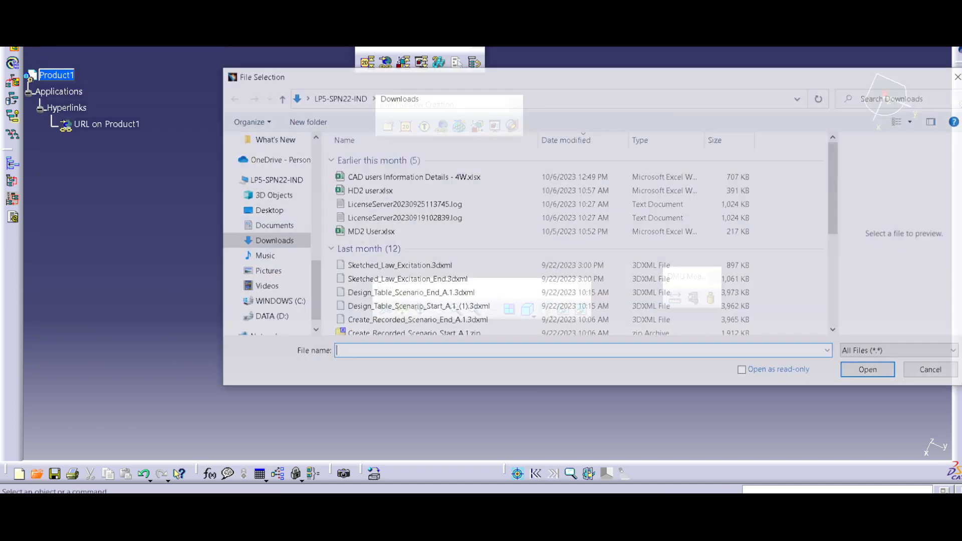
pyautogui.hotkey('shift', 'Tab')
pyautogui.hotkey('shift', 'Tab')
pyautogui.press('Down')
pyautogui.press('Down')
pyautogui.press('Down')
pyautogui.press('Down')
pyautogui.press('Down')
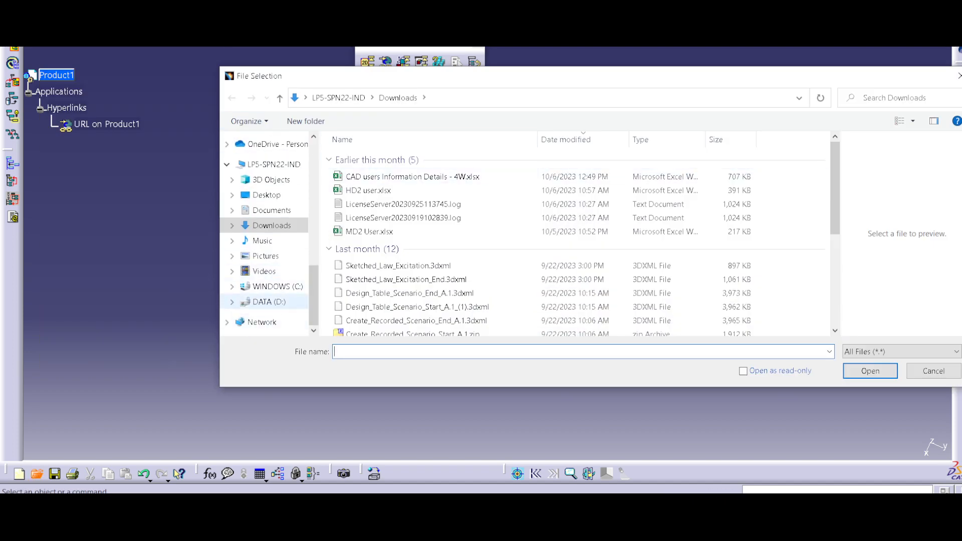
pyautogui.scroll(-3, 522, 240)
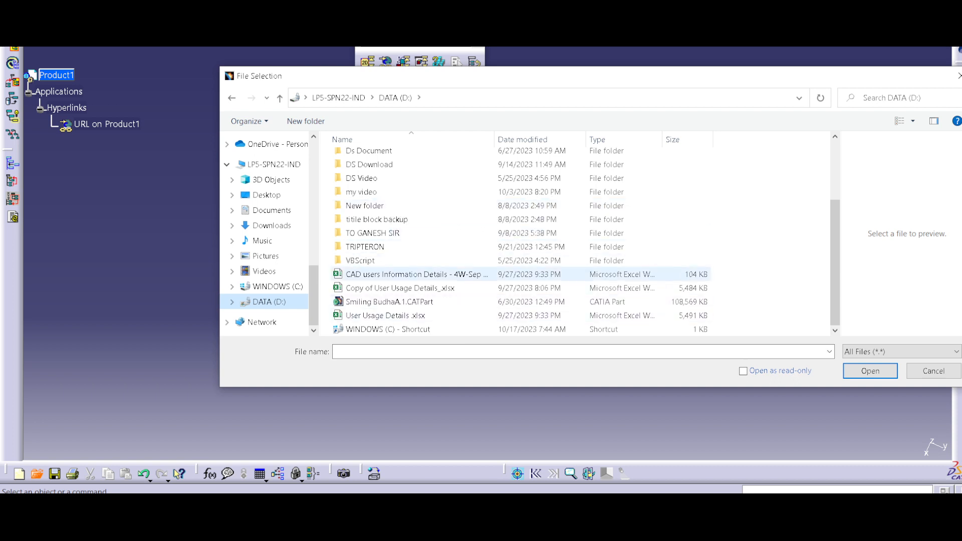
pyautogui.scroll(3, 502, 240)
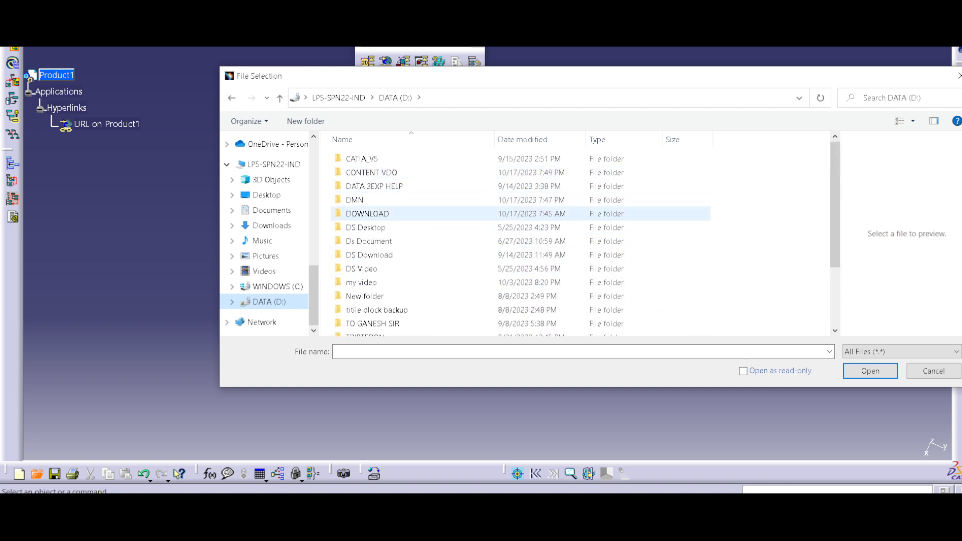
pyautogui.doubleClick(356, 199)
pyautogui.press('Return')
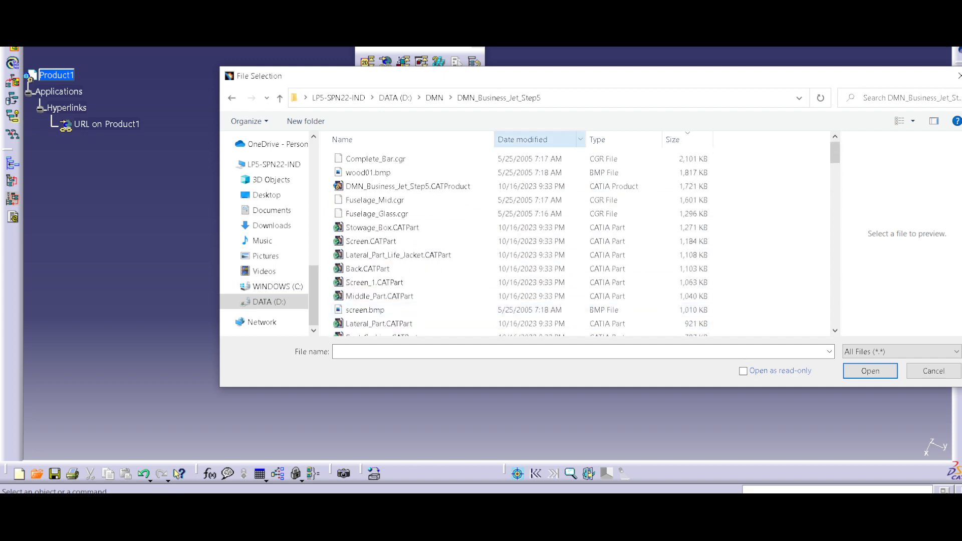
# - Sort the folder's files by ascending size and open DMN_Business_Jet_Step5.CATProduct
pyautogui.click(531, 140)
pyautogui.click(606, 139)
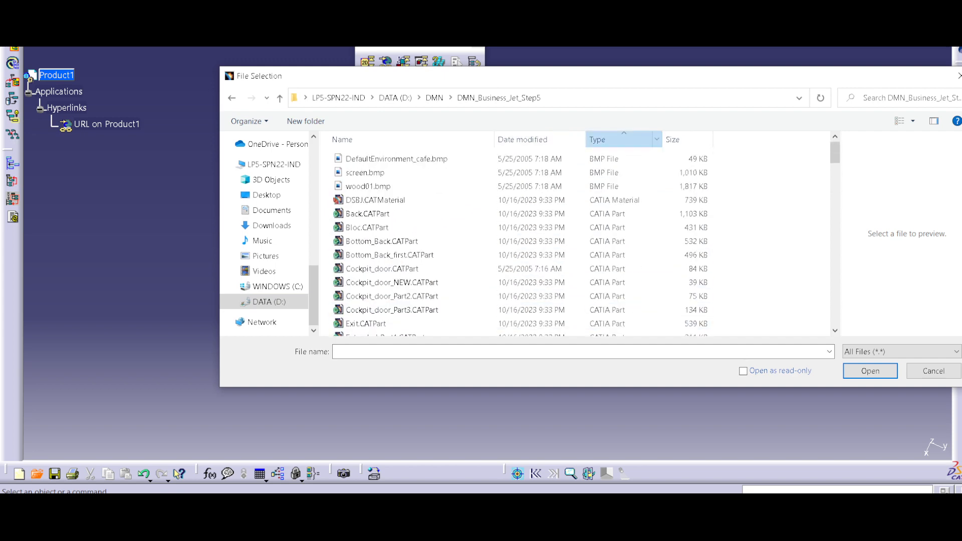
pyautogui.click(606, 140)
pyautogui.click(676, 140)
pyautogui.click(606, 140)
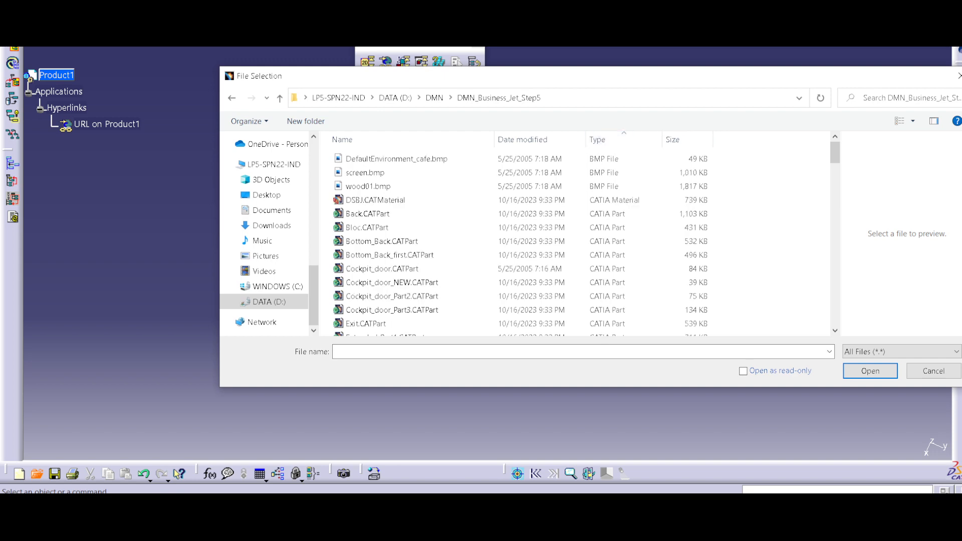
pyautogui.click(607, 139)
pyautogui.click(676, 139)
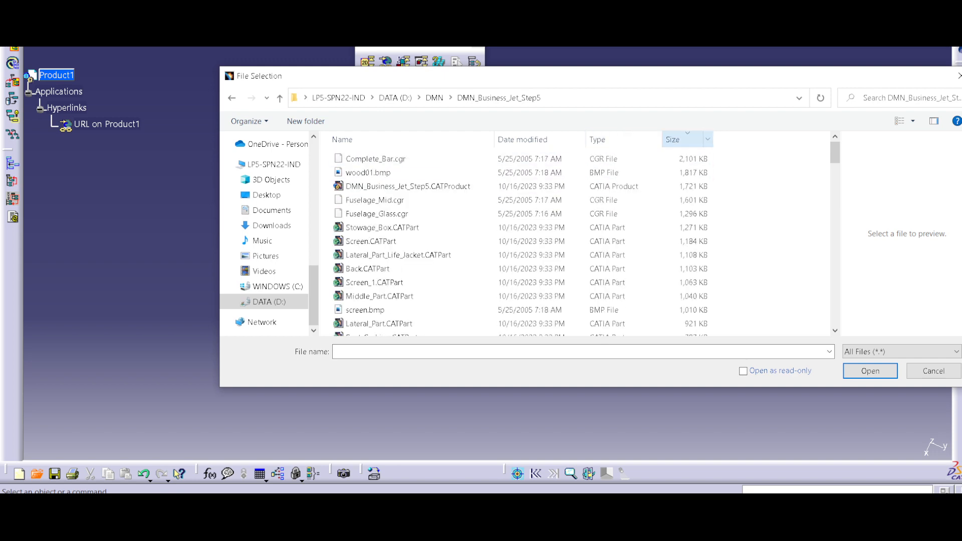
pyautogui.click(676, 140)
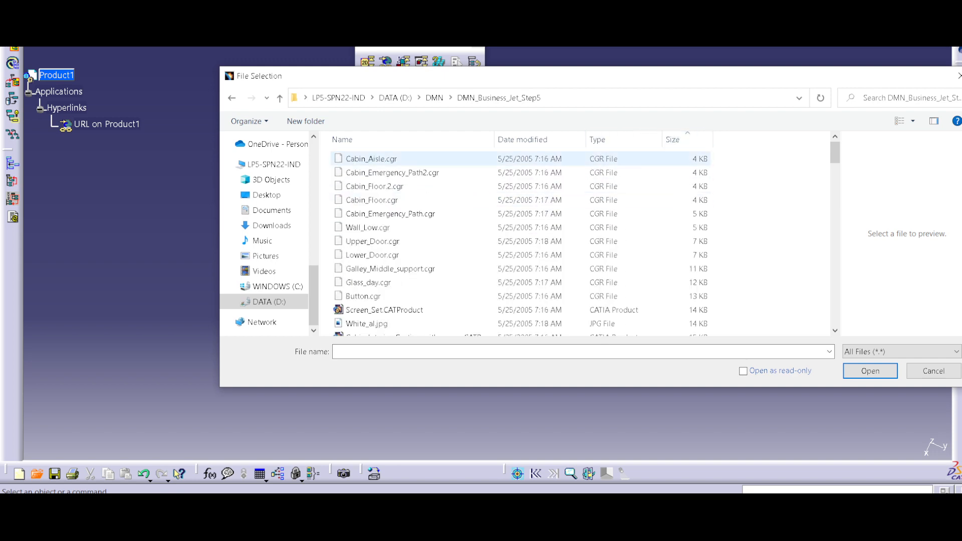
pyautogui.scroll(-15, 381, 261)
pyautogui.scroll(-10, 381, 315)
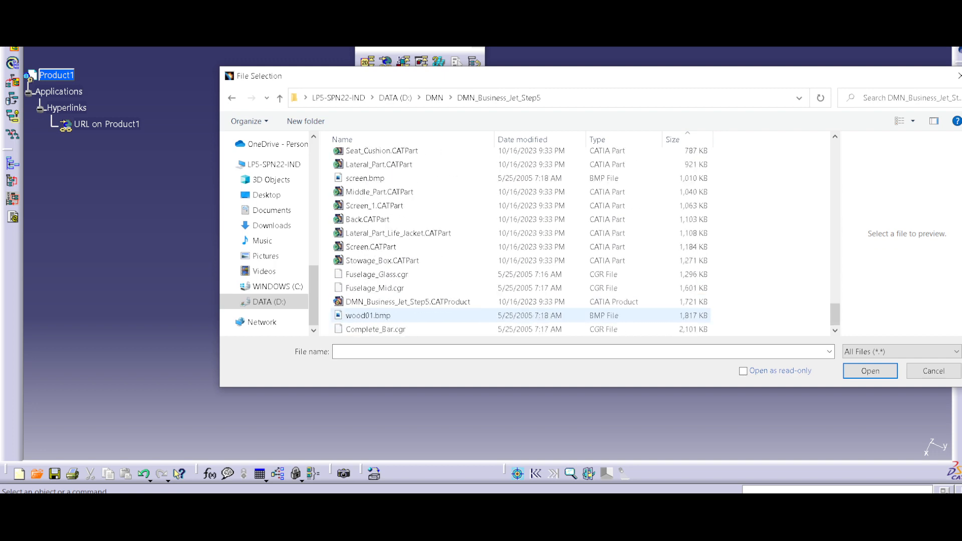
pyautogui.press('Return')
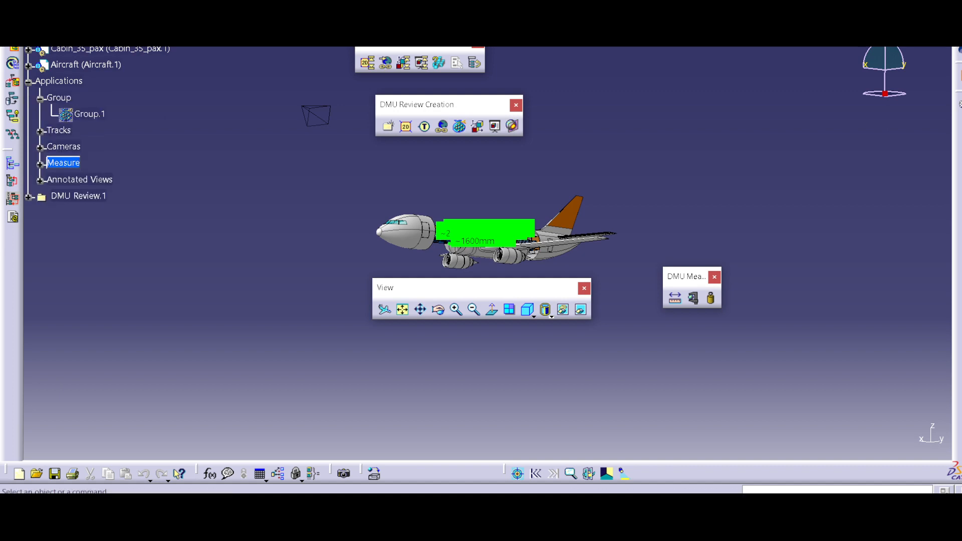
# - Examine the products listed in Group.1, then close the preview and accept the group definition
pyautogui.doubleClick(89, 114)
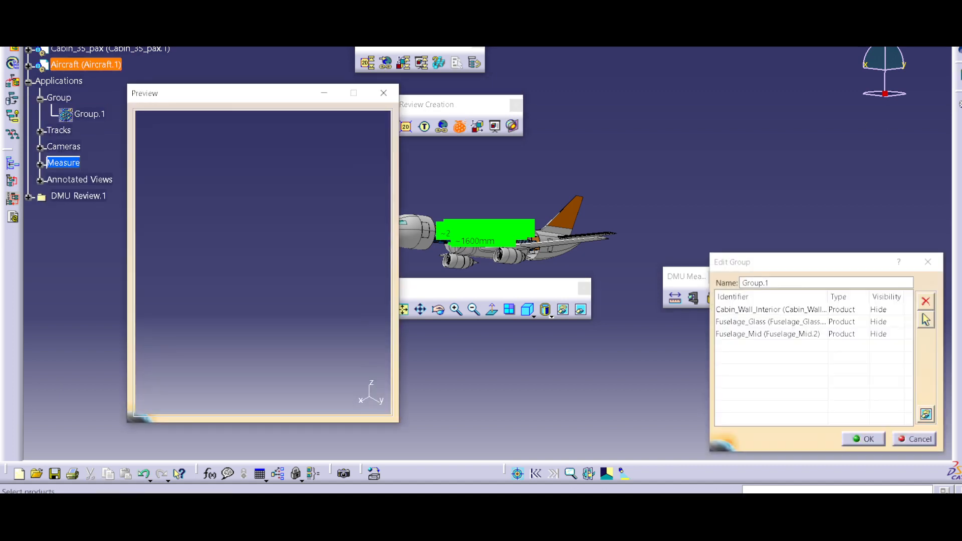
pyautogui.click(771, 309)
pyautogui.click(770, 322)
pyautogui.click(771, 335)
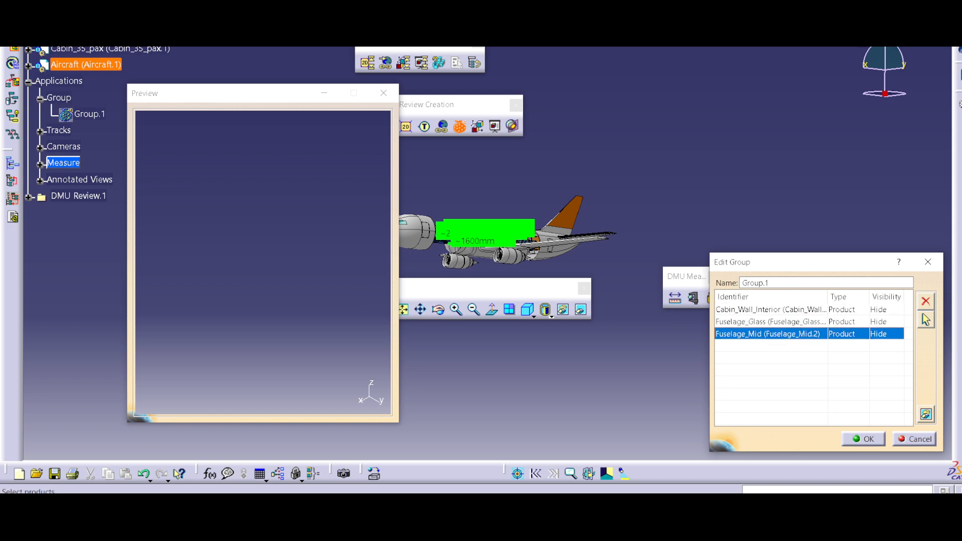
pyautogui.click(383, 94)
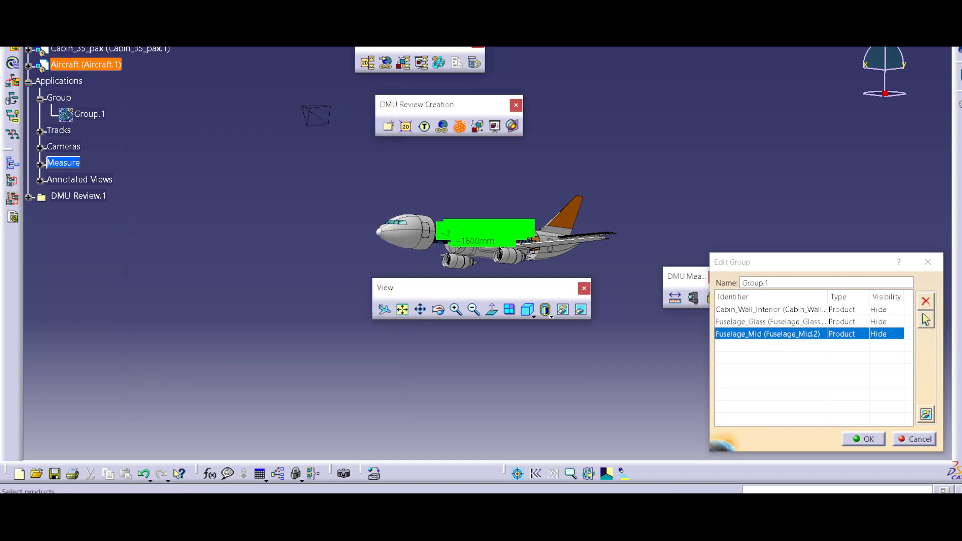
pyautogui.click(864, 440)
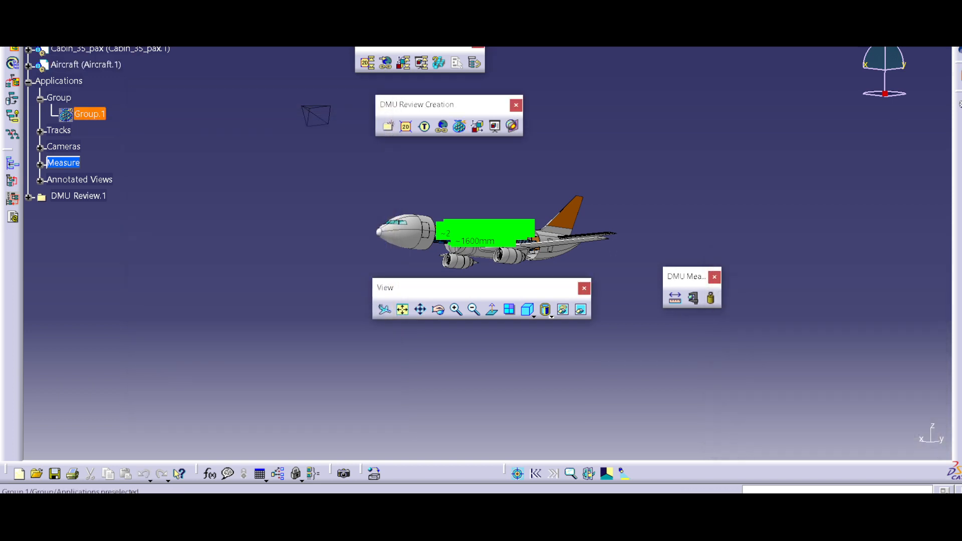
# - Show the hidden Group.1 products on the aircraft and hide them again
pyautogui.rightClick(93, 114)
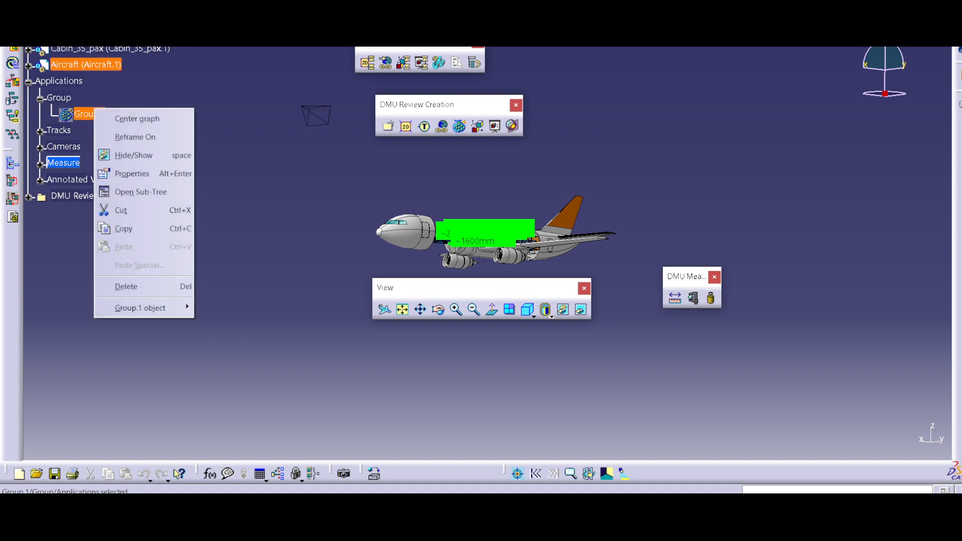
pyautogui.press('Escape')
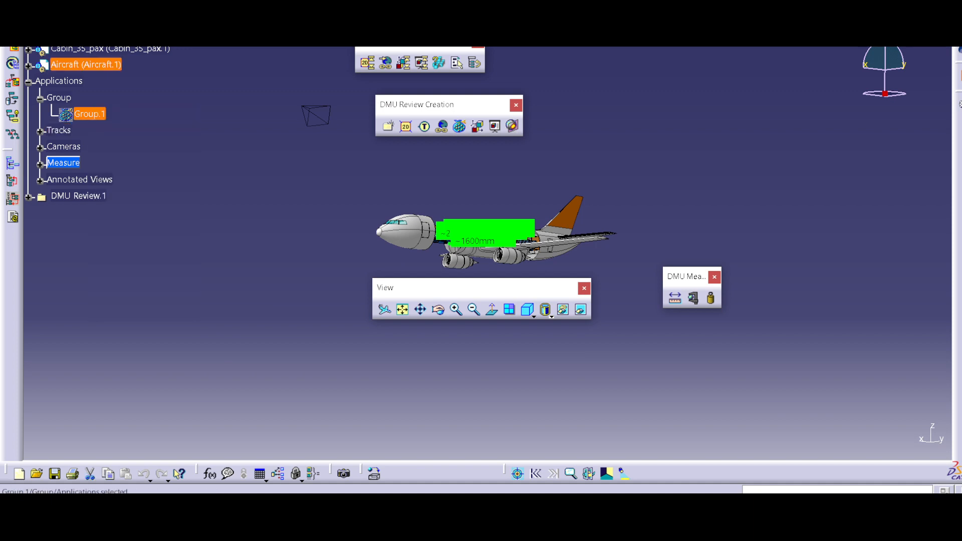
pyautogui.rightClick(90, 116)
pyautogui.press('Escape')
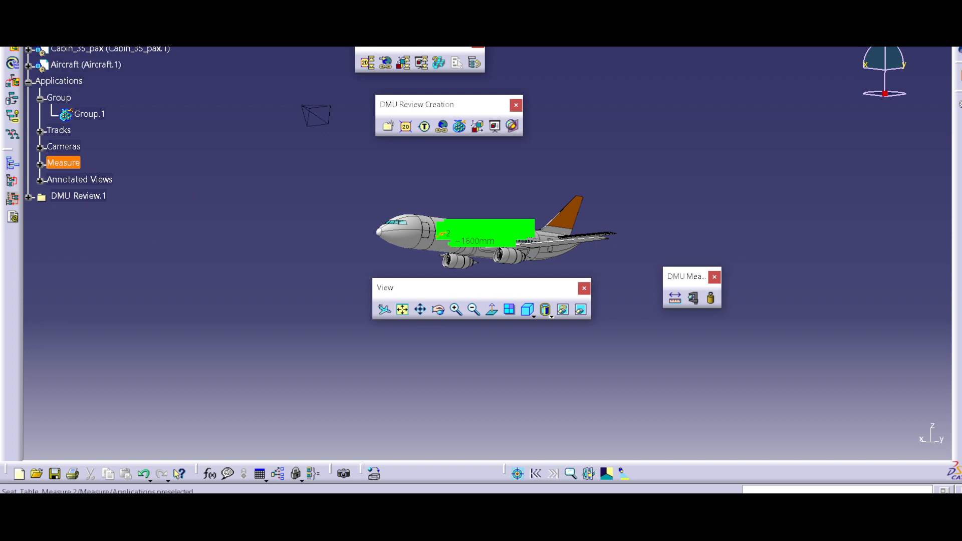
pyautogui.moveTo(493, 200)
pyautogui.mouseDown(button='middle')
pyautogui.moveTo(494, 176)
pyautogui.moveTo(494, 210)
pyautogui.mouseUp(button='middle')
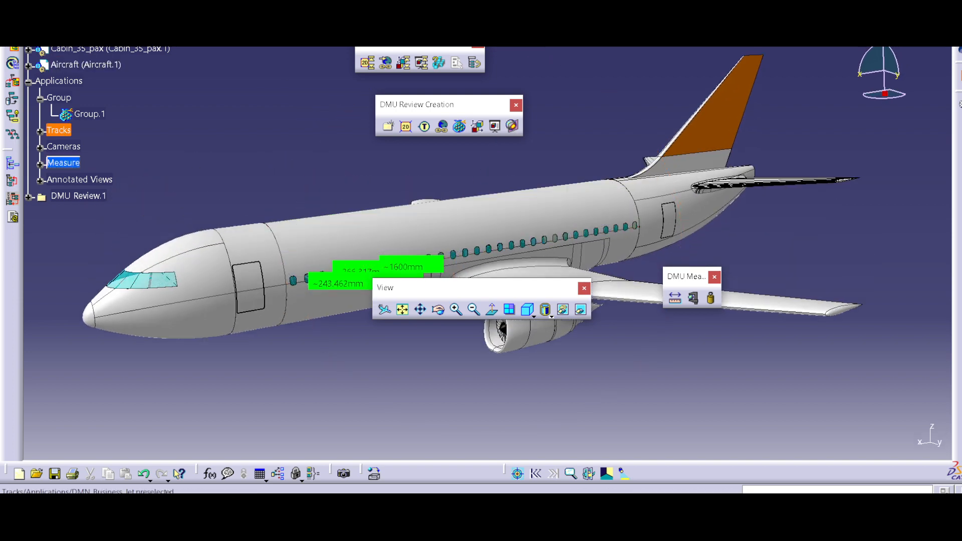
pyautogui.rightClick(89, 114)
pyautogui.click(129, 163)
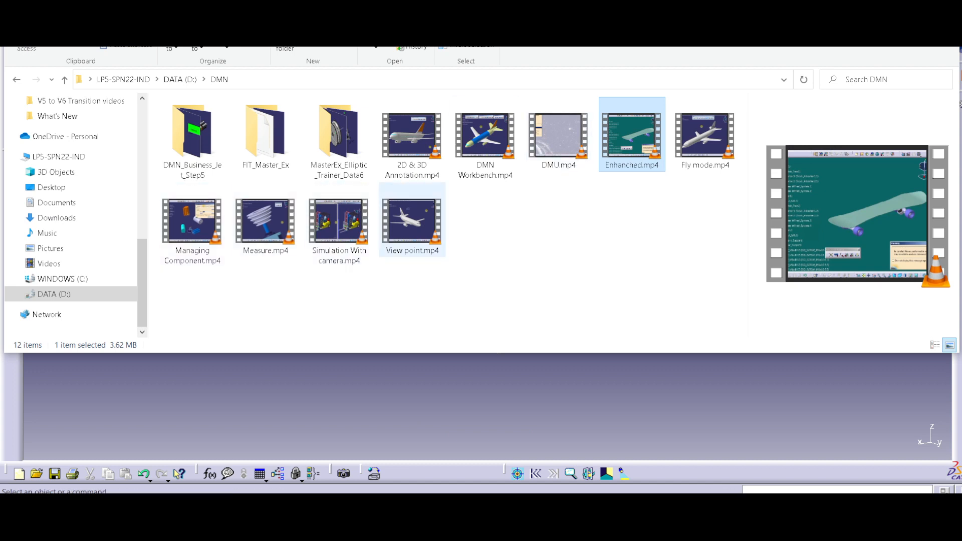
# - Play View point.mp4 from the DMN folder and skip ahead through the video towards its end
pyautogui.click(412, 220)
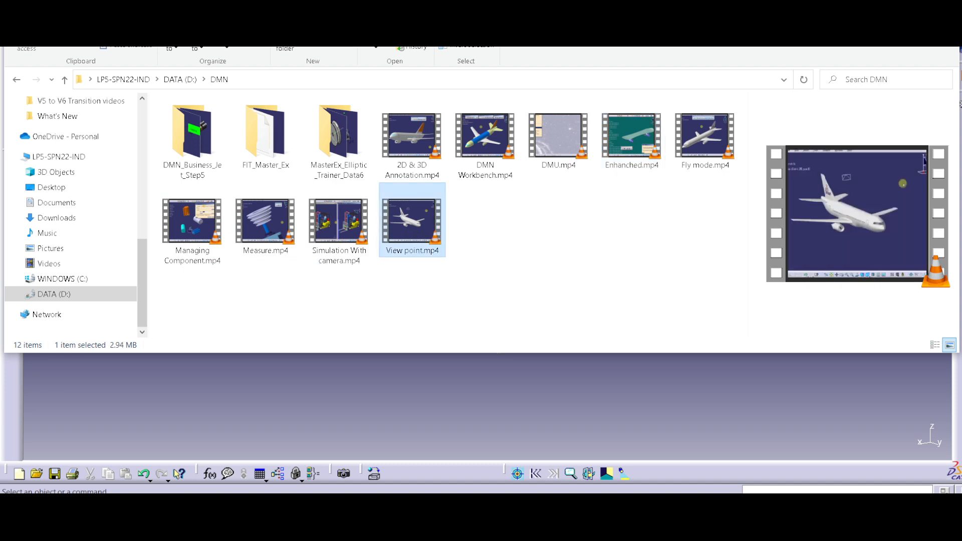
pyautogui.press('Return')
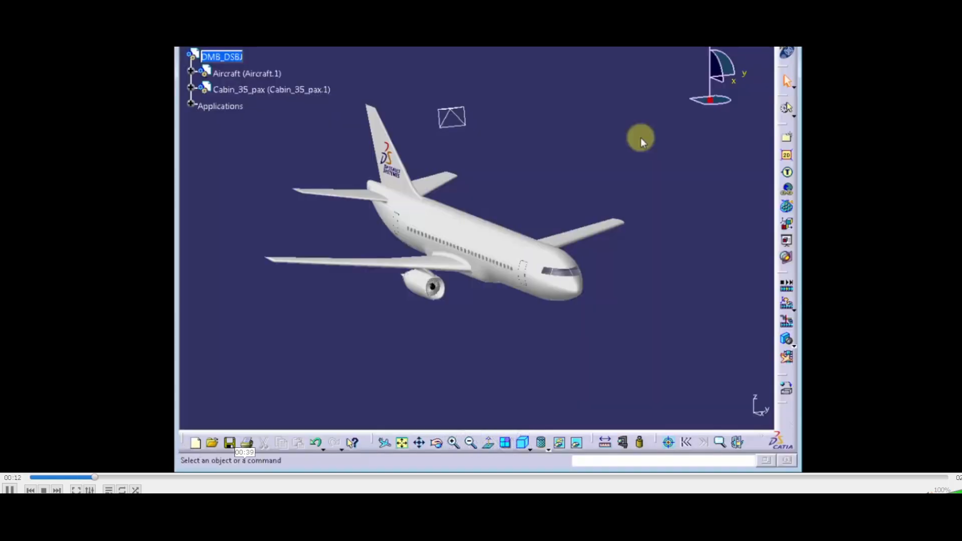
pyautogui.click(246, 477)
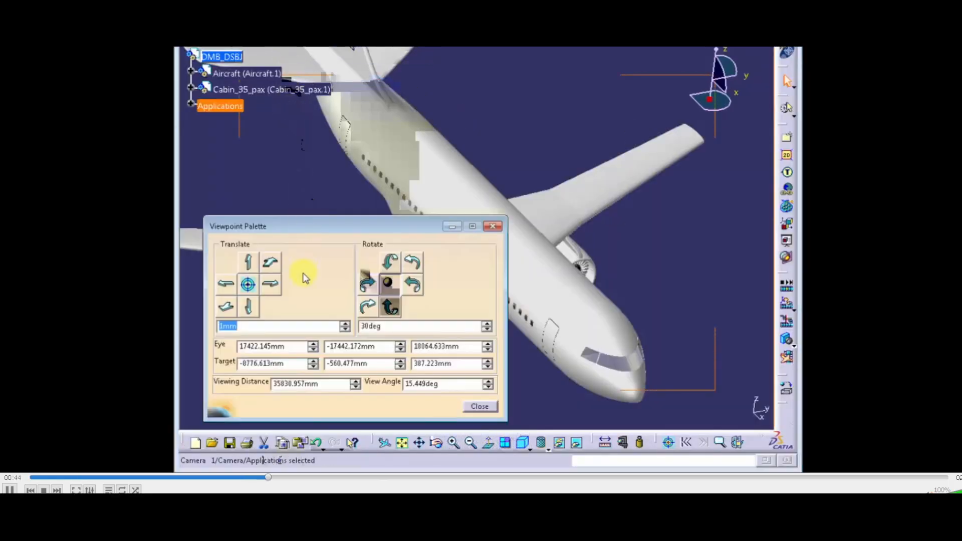
pyautogui.click(310, 477)
pyautogui.moveTo(313, 478); pyautogui.dragTo(429, 477)
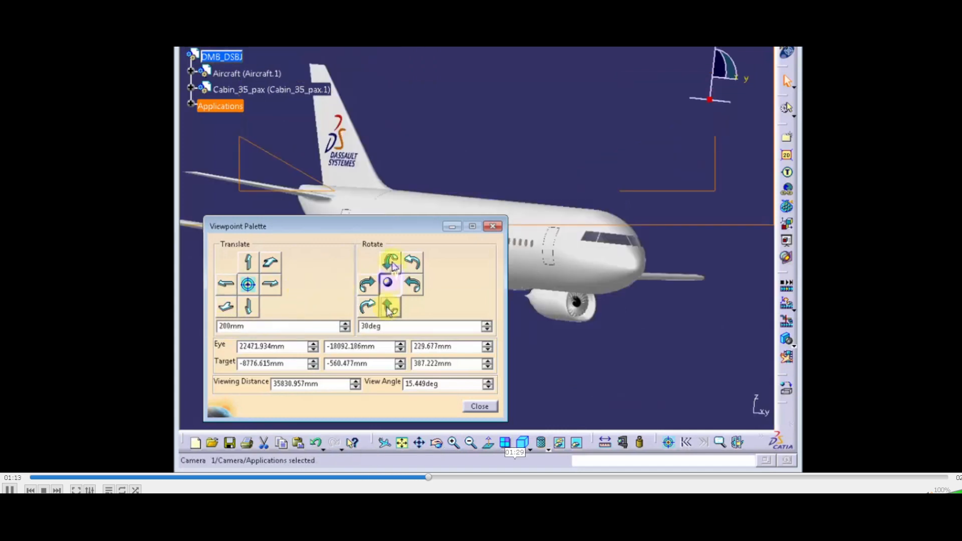
pyautogui.click(524, 478)
pyautogui.click(601, 477)
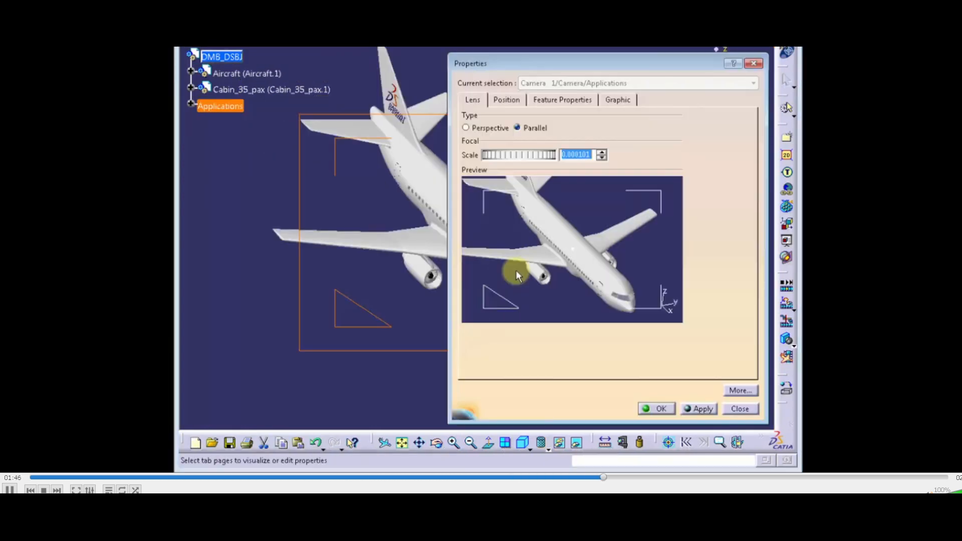
pyautogui.click(728, 477)
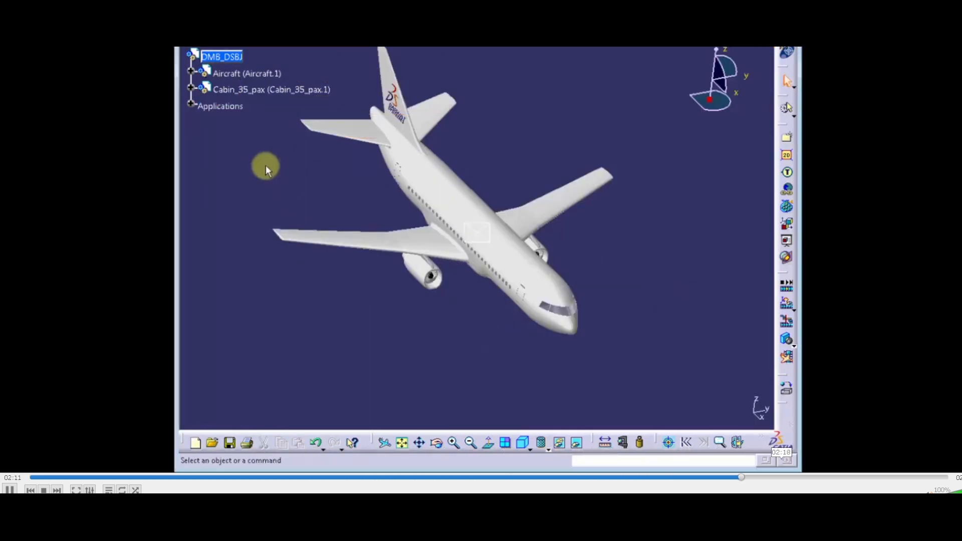
pyautogui.click(784, 477)
pyautogui.click(803, 477)
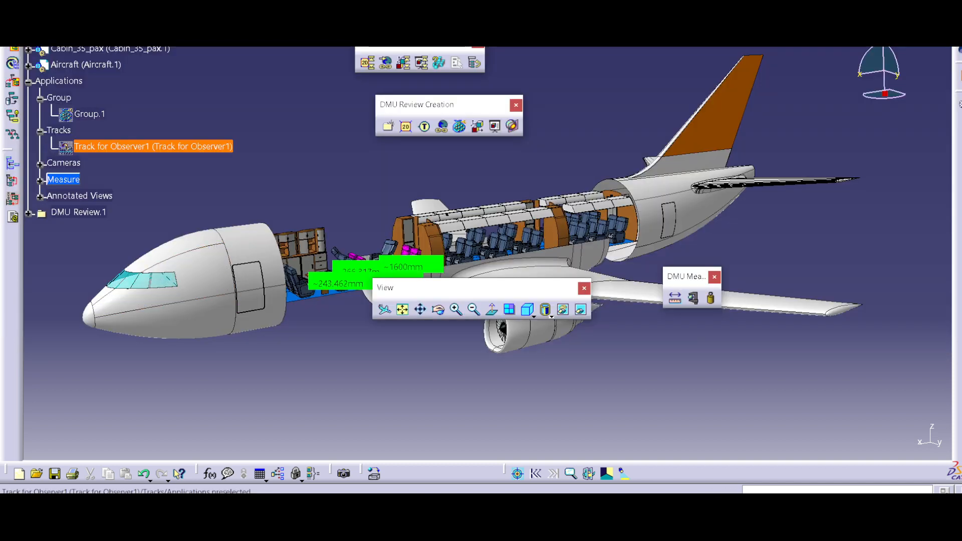
# - Open the Track for Observer1 definition to view its settings, then close it
pyautogui.doubleClick(152, 146)
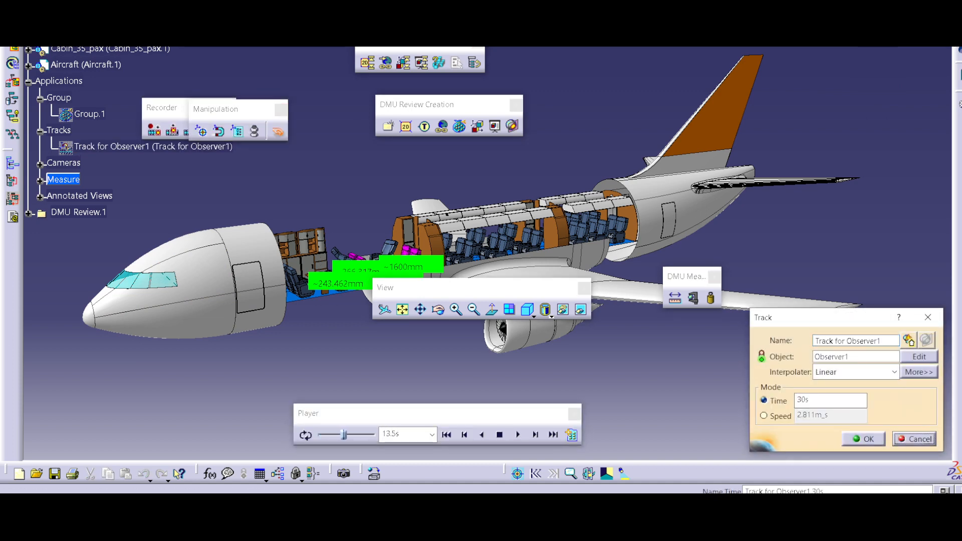
pyautogui.press('Return')
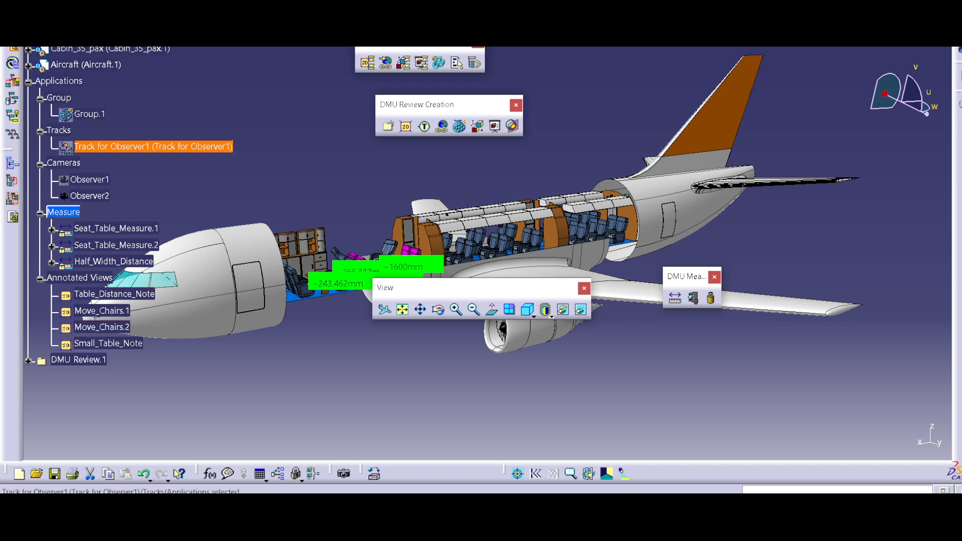
# - Expand DMU Review.1 and DMU Review.1.1 in the tree and step from Presentation.1 to Presentation.3 in the Presentations Browser
pyautogui.click(28, 361)
pyautogui.click(40, 376)
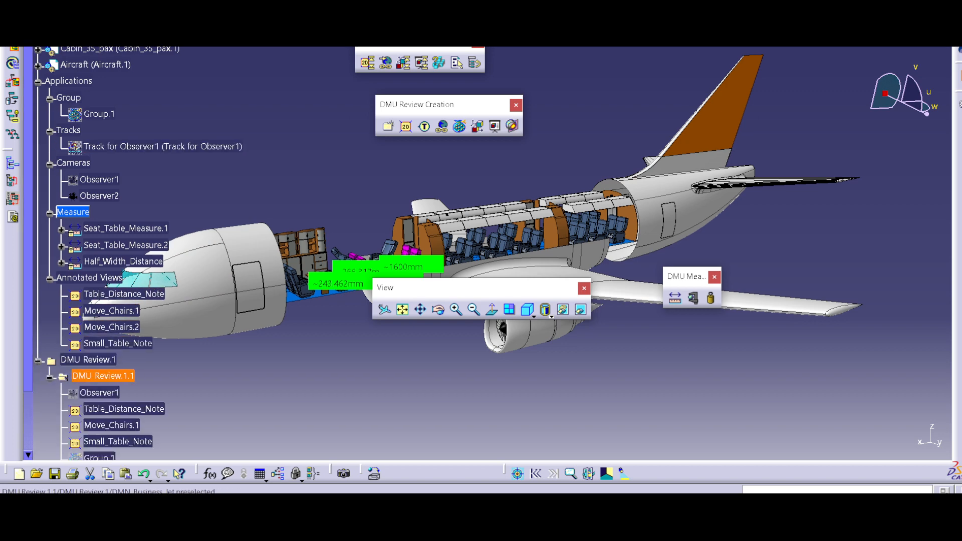
pyautogui.scroll(-3, 50, 223)
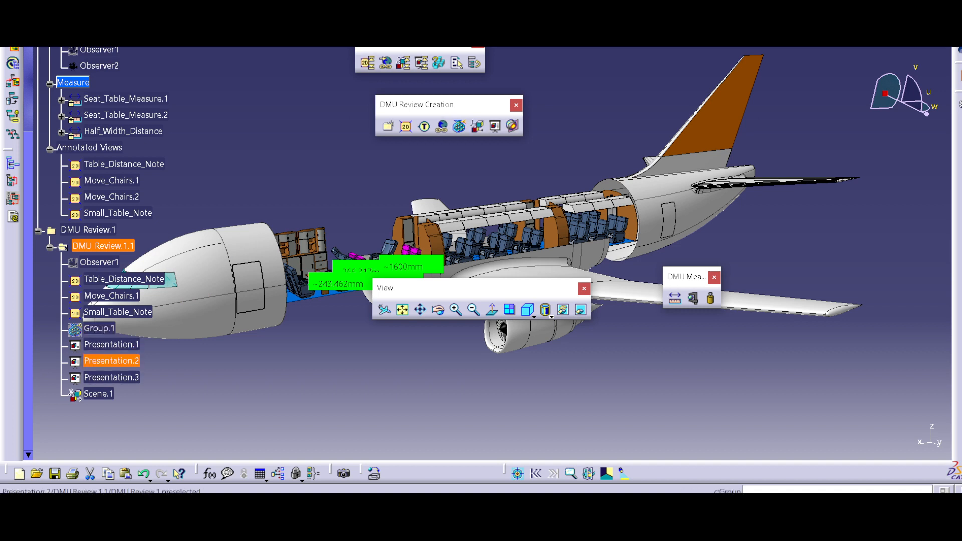
pyautogui.click(421, 62)
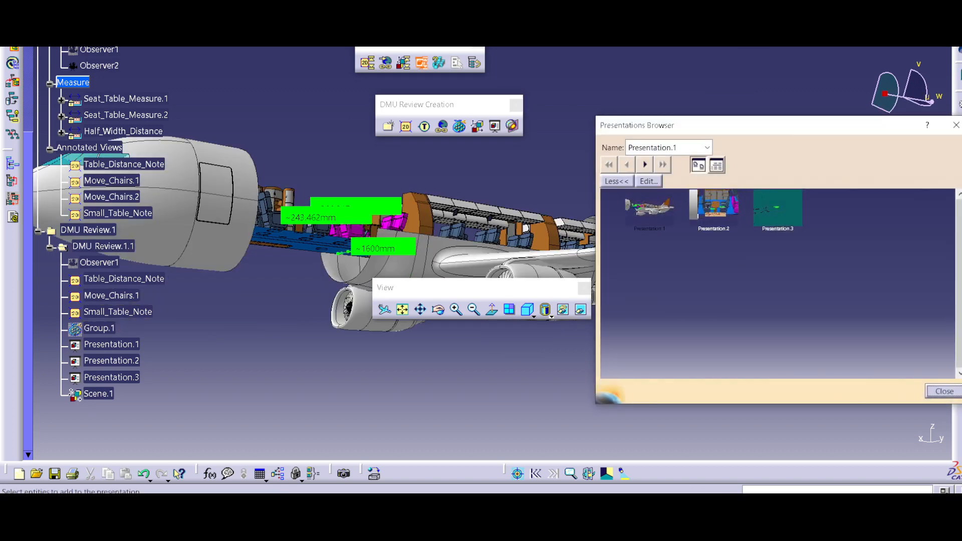
pyautogui.click(645, 164)
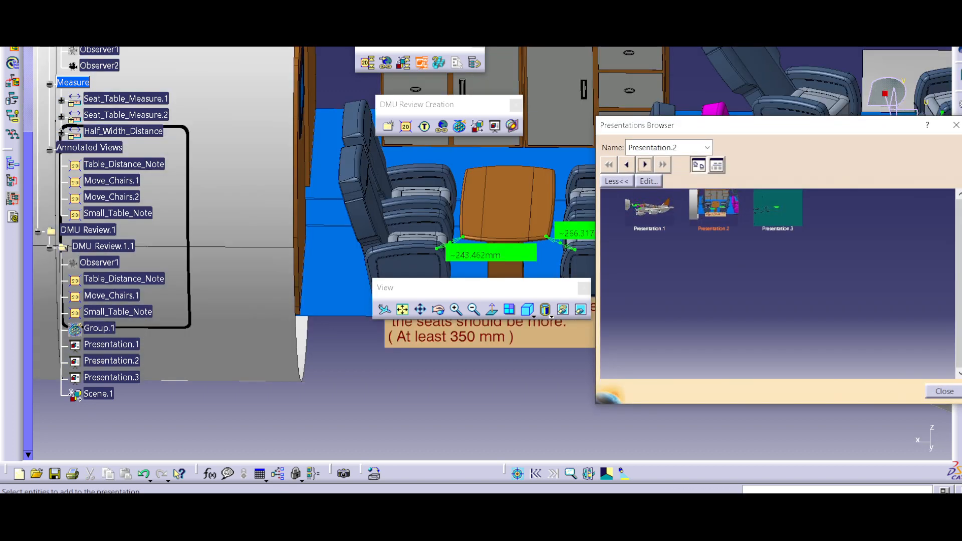
pyautogui.click(645, 164)
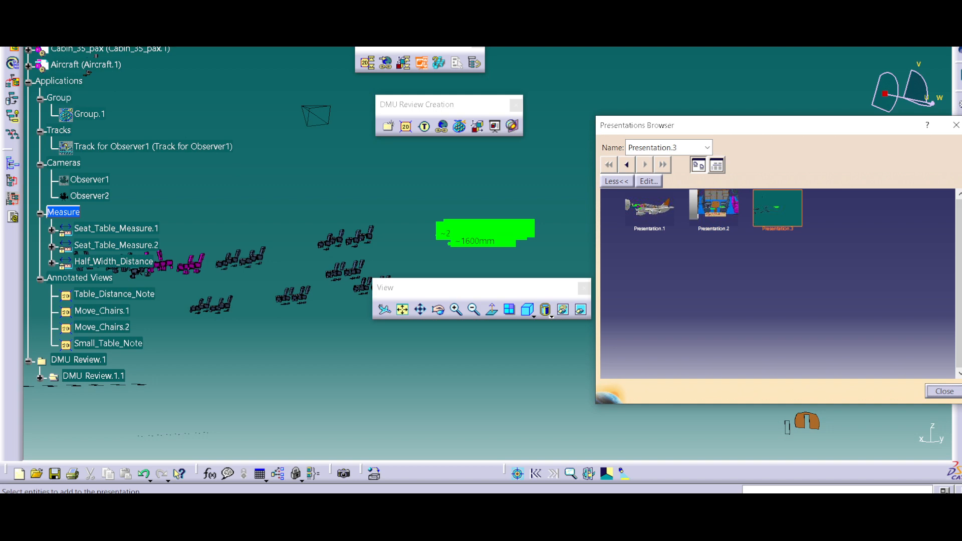
# - Close the Presentations Browser and place the DMU Move toolbar beside the aircraft's tail fin
pyautogui.click(627, 164)
pyautogui.click(645, 165)
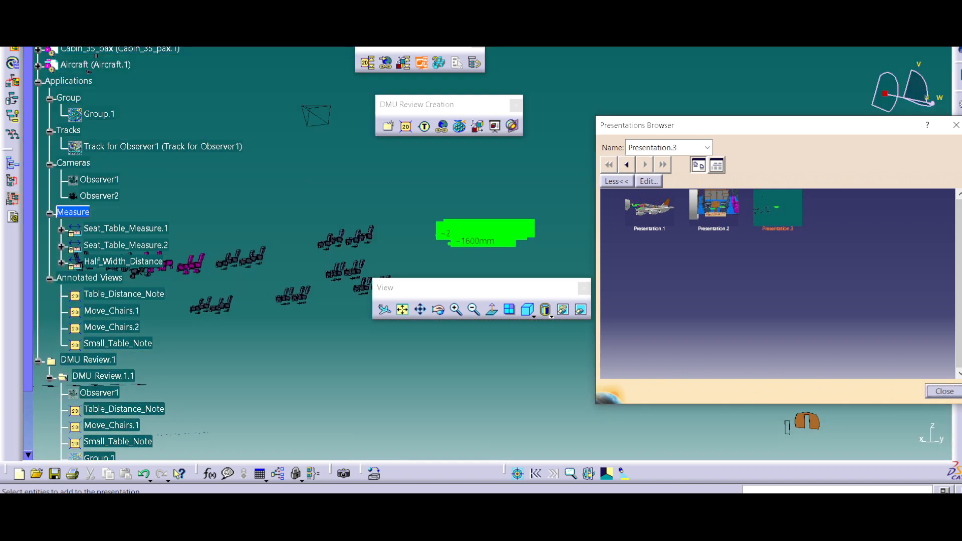
pyautogui.click(956, 124)
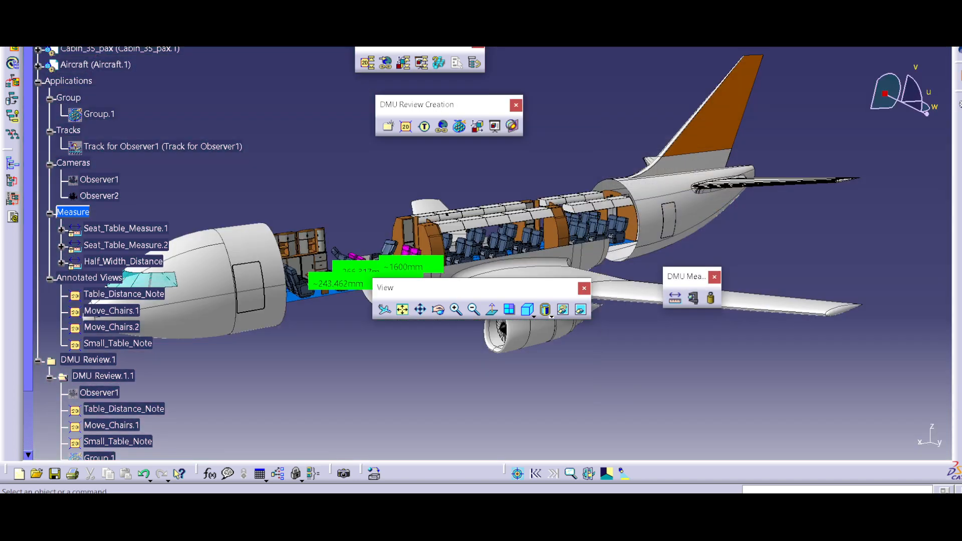
pyautogui.scroll(-3, 71, 393)
pyautogui.scroll(2, 72, 393)
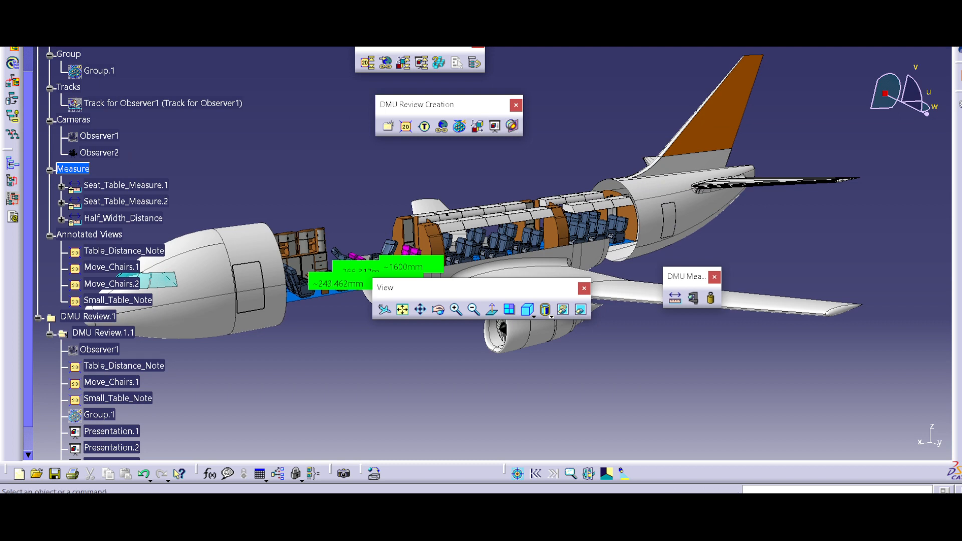
pyautogui.moveTo(730, 55); pyautogui.dragTo(804, 126)
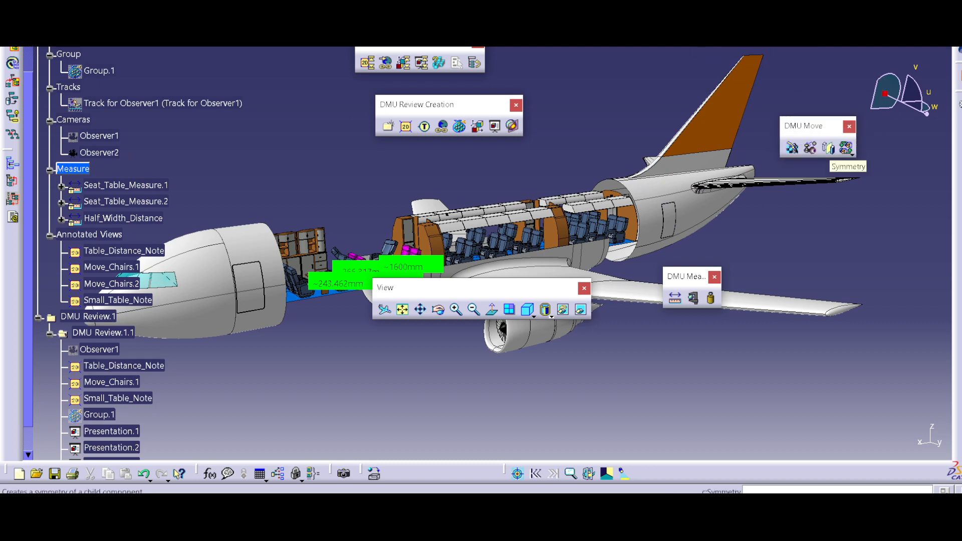
# - Play Managing Component.mp4 from the DMN folder, skipping ahead to the Move command's translation and rotation options
pyautogui.hotkey('alt', 'Tab')
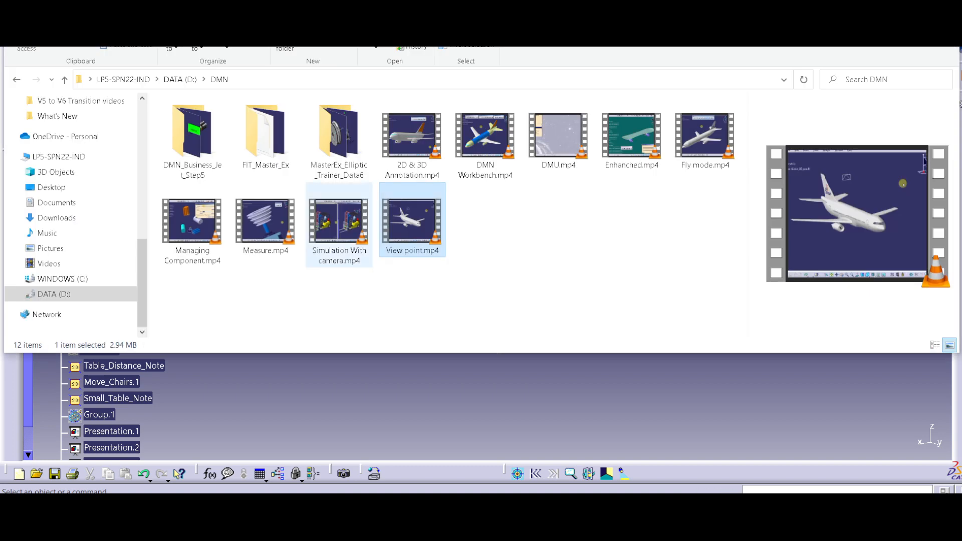
pyautogui.click(193, 223)
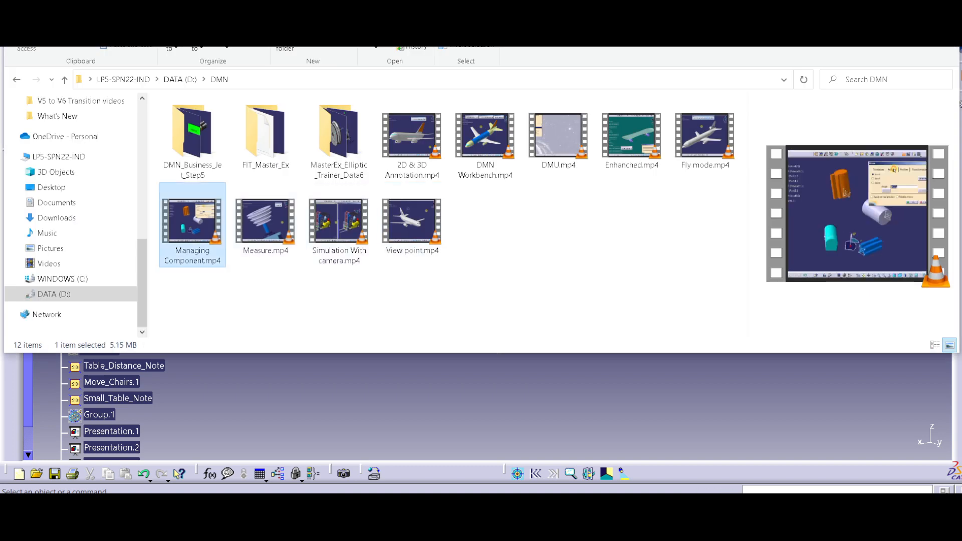
pyautogui.press('Return')
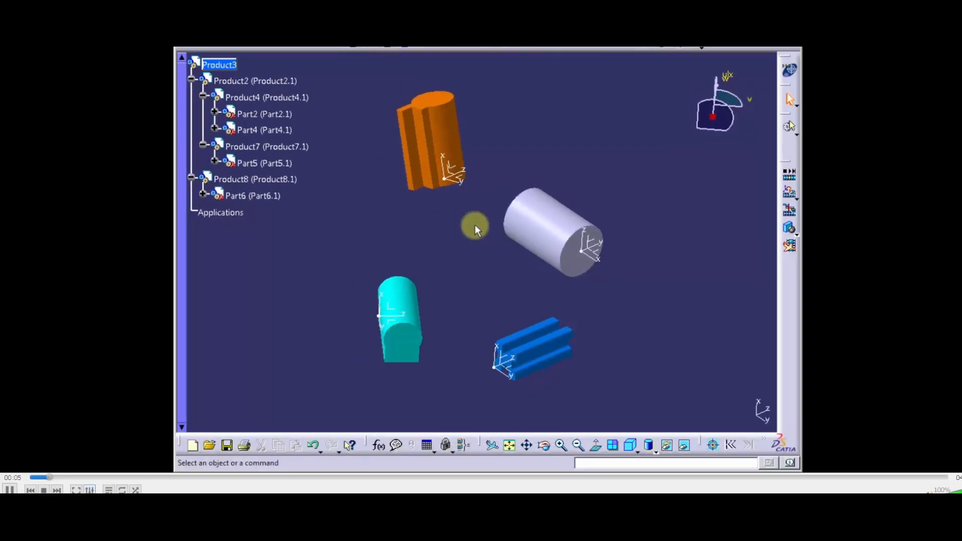
pyautogui.click(83, 478)
pyautogui.click(101, 477)
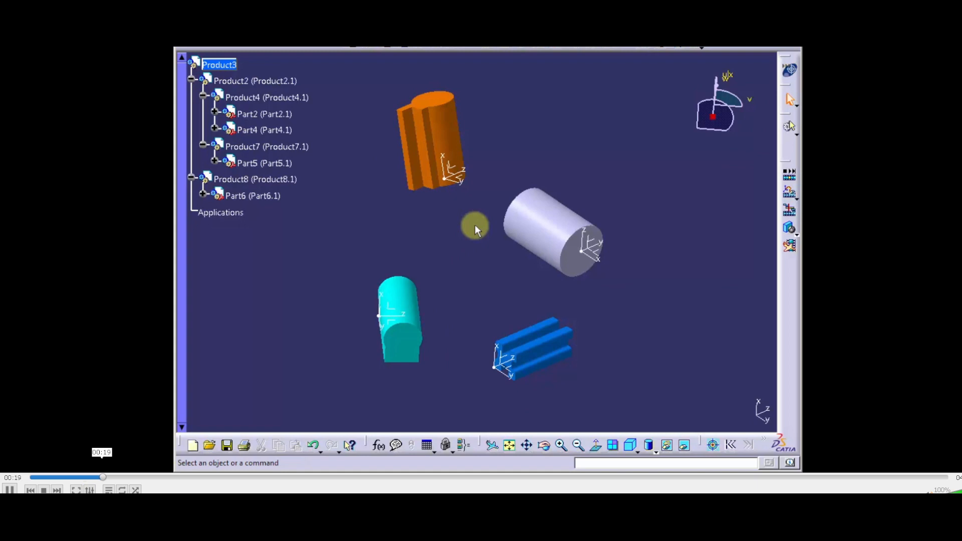
pyautogui.click(130, 477)
pyautogui.click(156, 478)
pyautogui.click(175, 478)
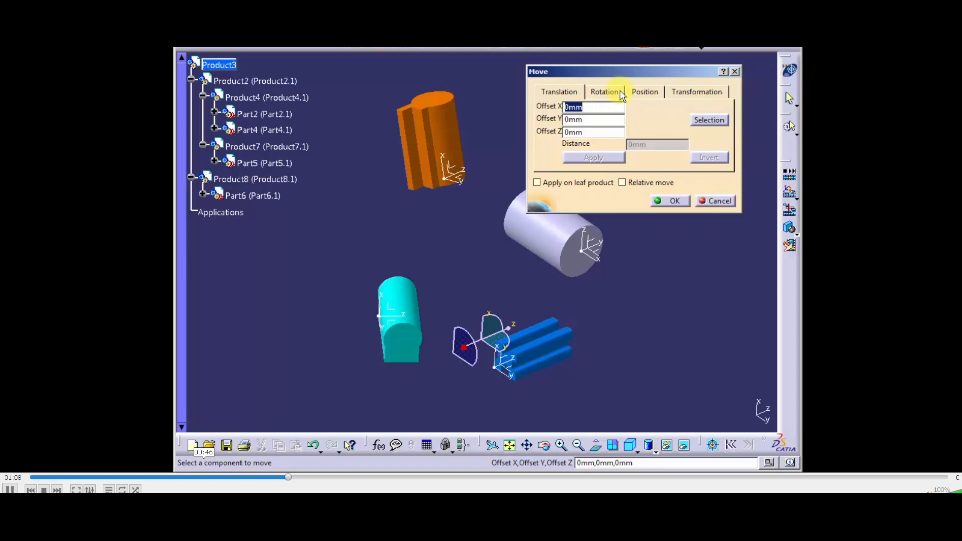
pyautogui.click(538, 183)
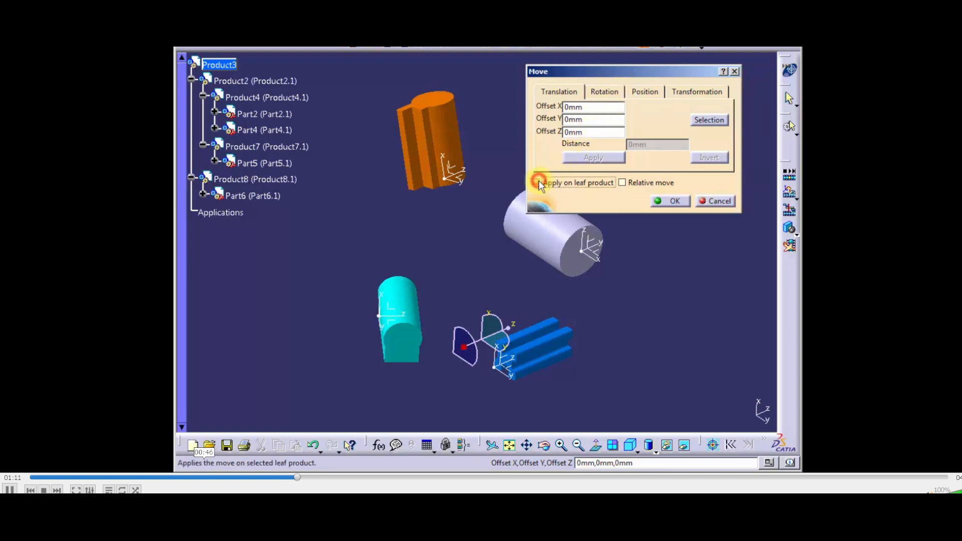
pyautogui.click(622, 183)
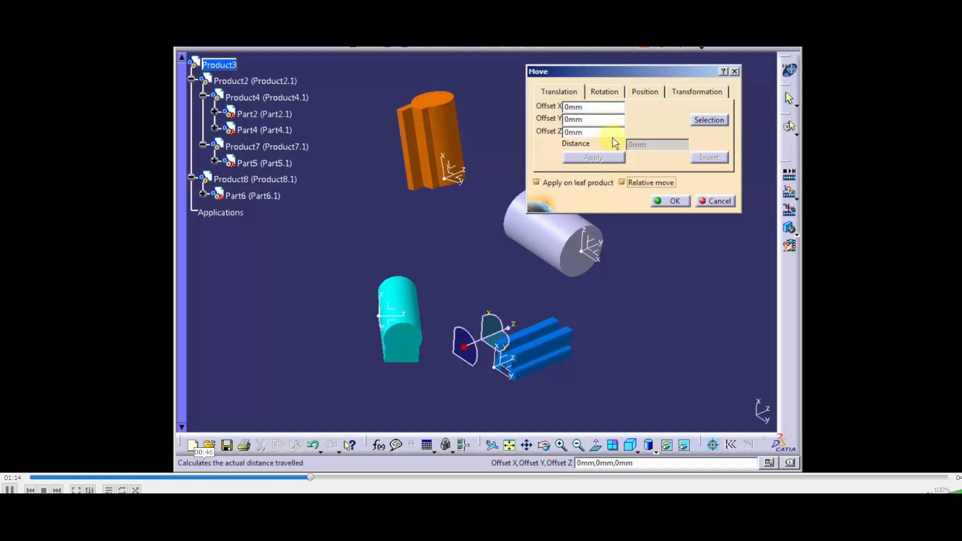
pyautogui.click(612, 92)
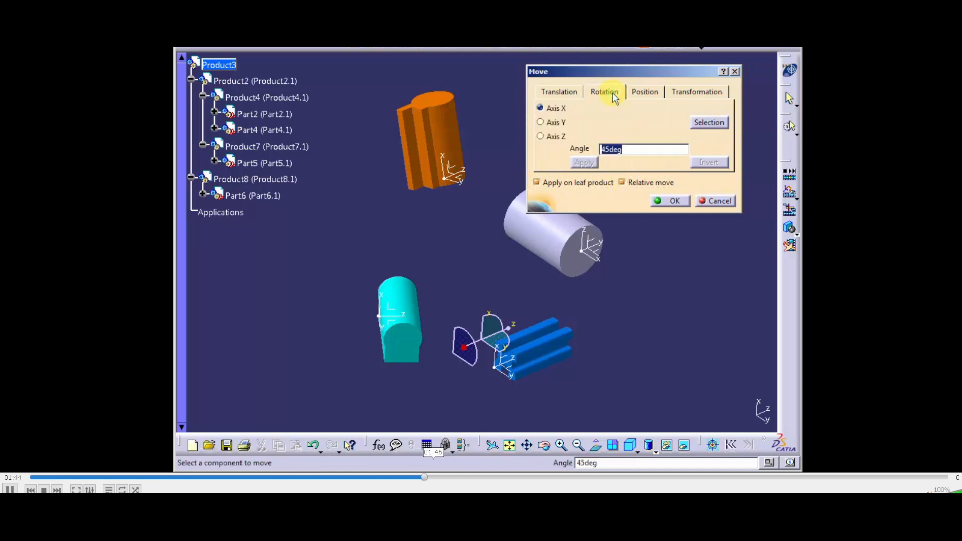
pyautogui.click(624, 183)
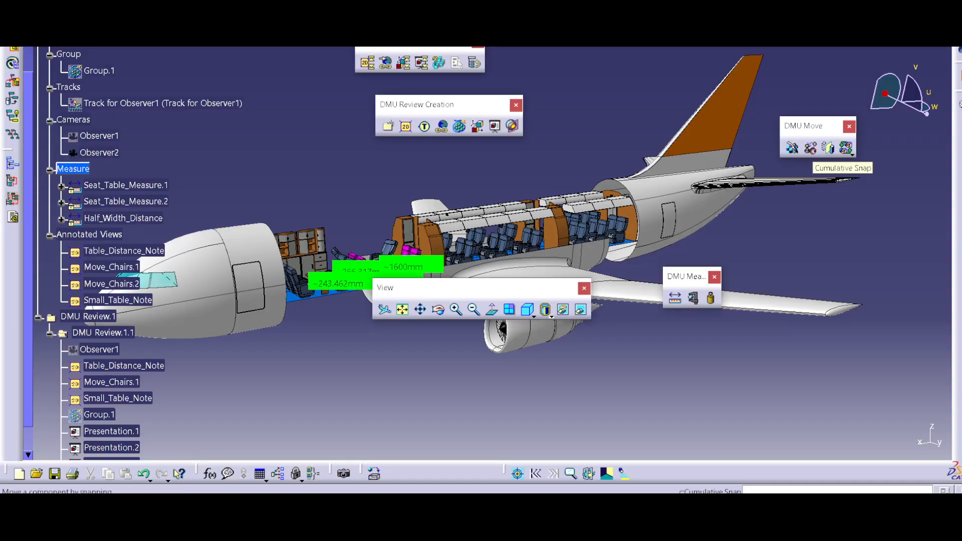
# - Try moving the aircraft's rear door away from the fuselage with Cumulative Snap, and undo the move
pyautogui.click(810, 148)
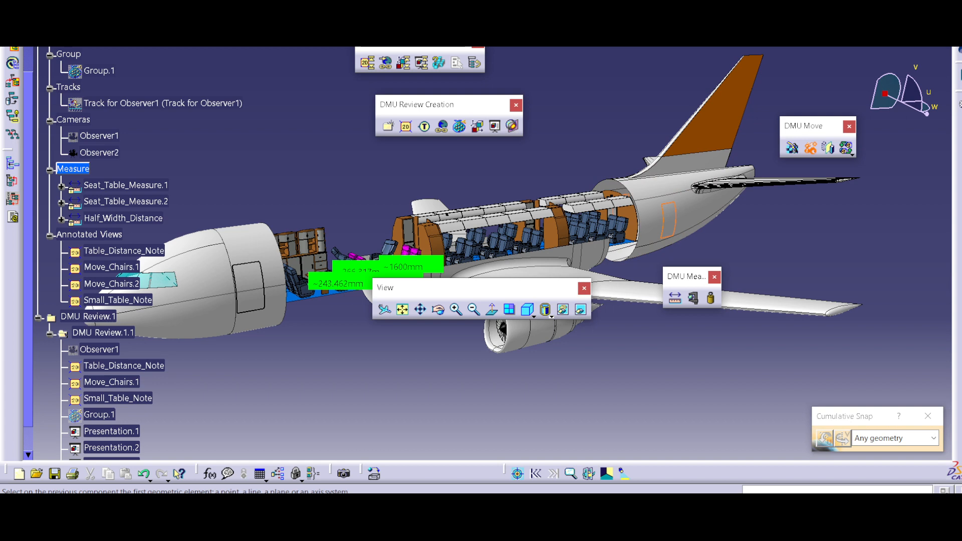
pyautogui.moveTo(426, 288); pyautogui.dragTo(439, 394)
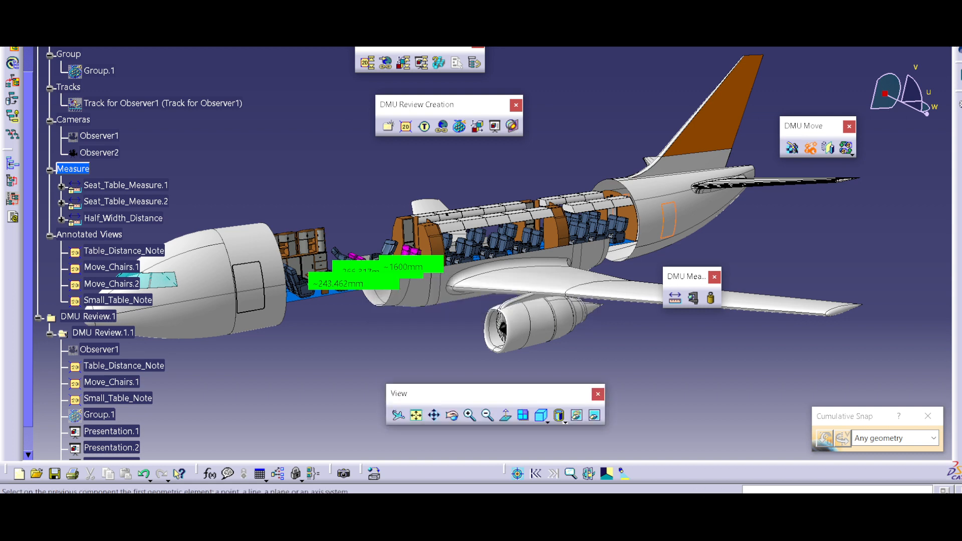
pyautogui.click(653, 259)
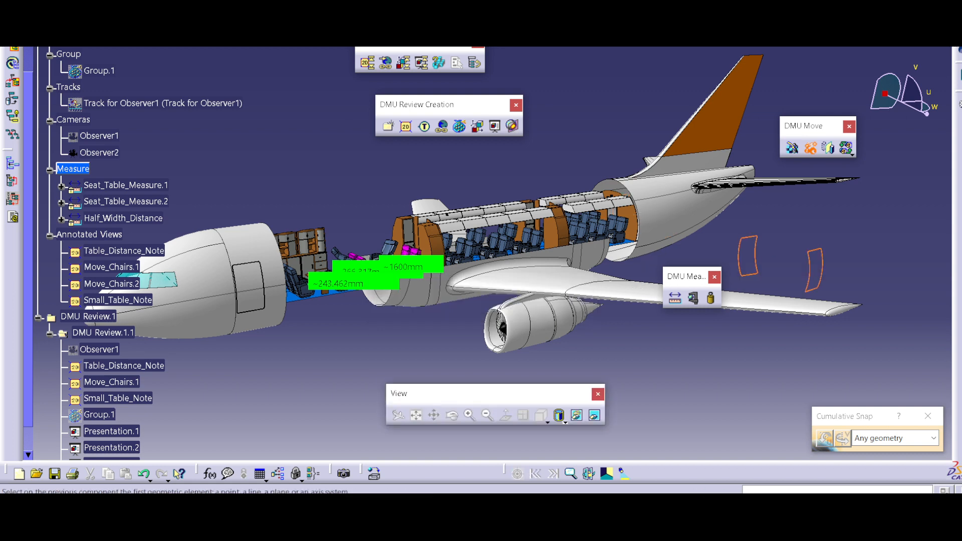
pyautogui.press('Escape')
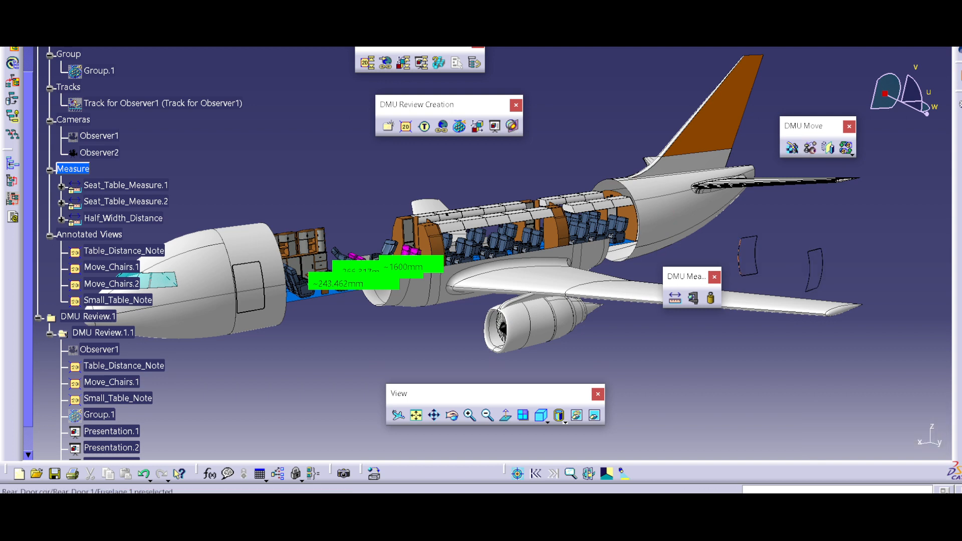
pyautogui.click(756, 256)
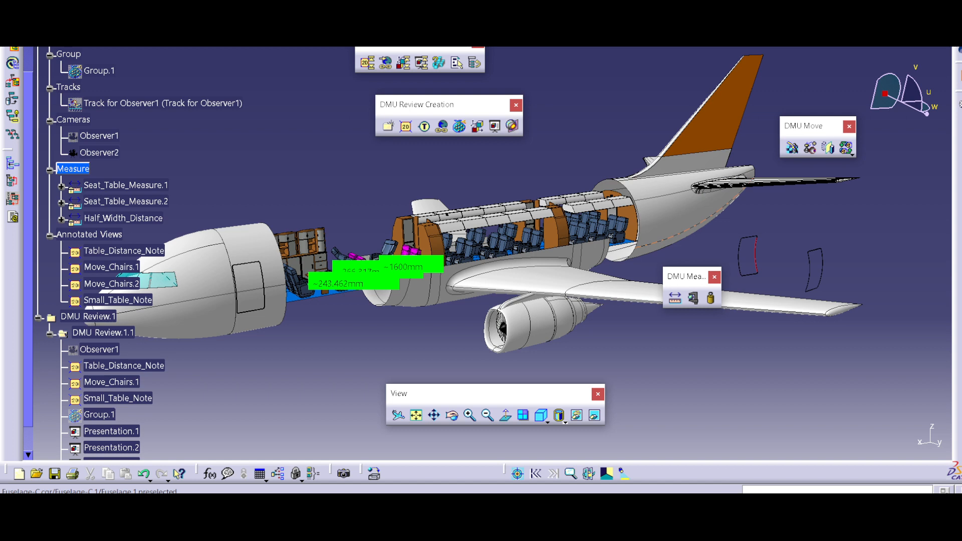
pyautogui.hotkey('ctrl', 'z')
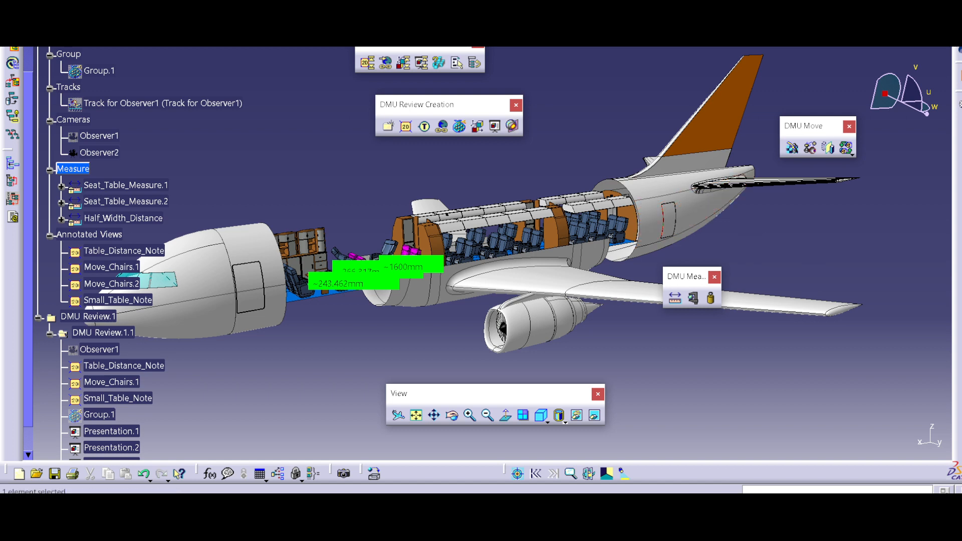
pyautogui.click(665, 221)
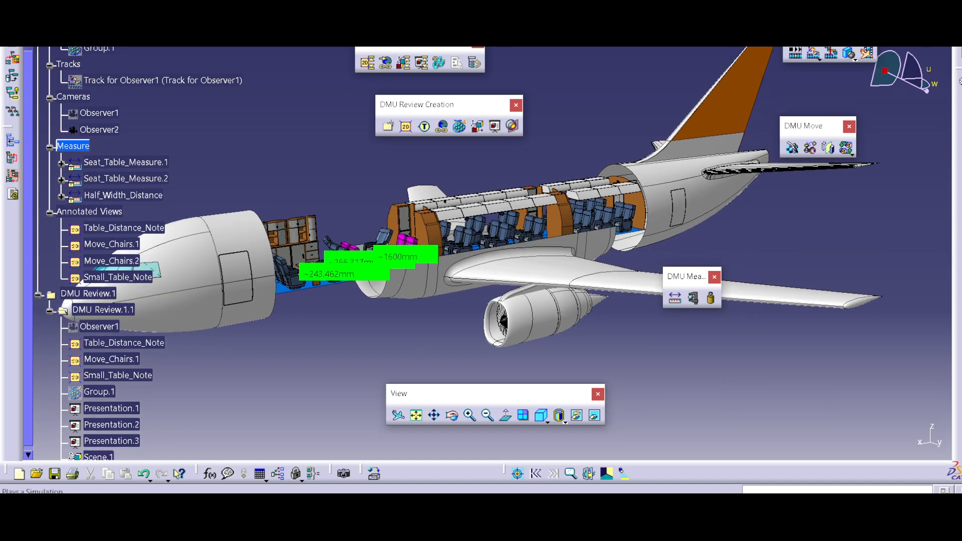
# - Detach the Track simulation tools as a floating toolbar and show the hidden Track for Observer1
pyautogui.click(819, 59)
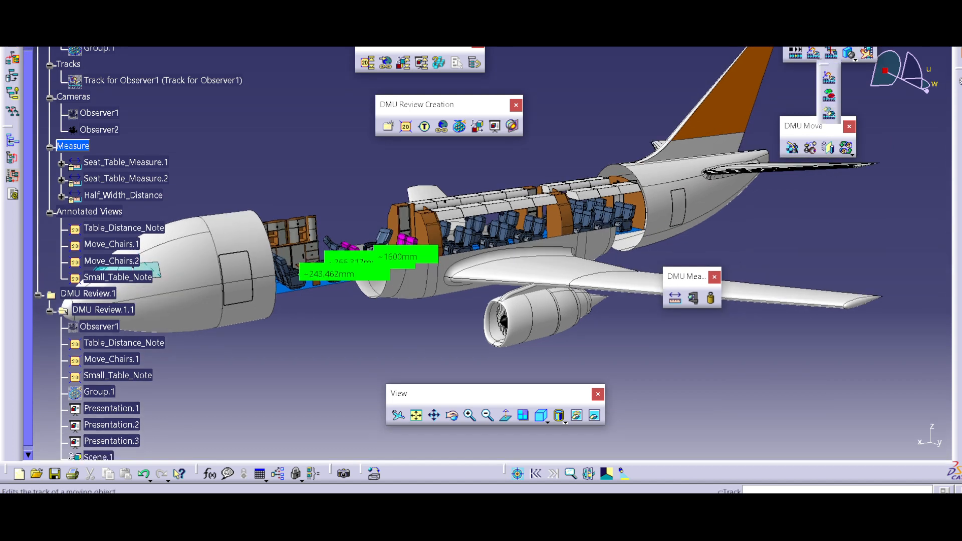
pyautogui.moveTo(830, 64); pyautogui.dragTo(825, 59)
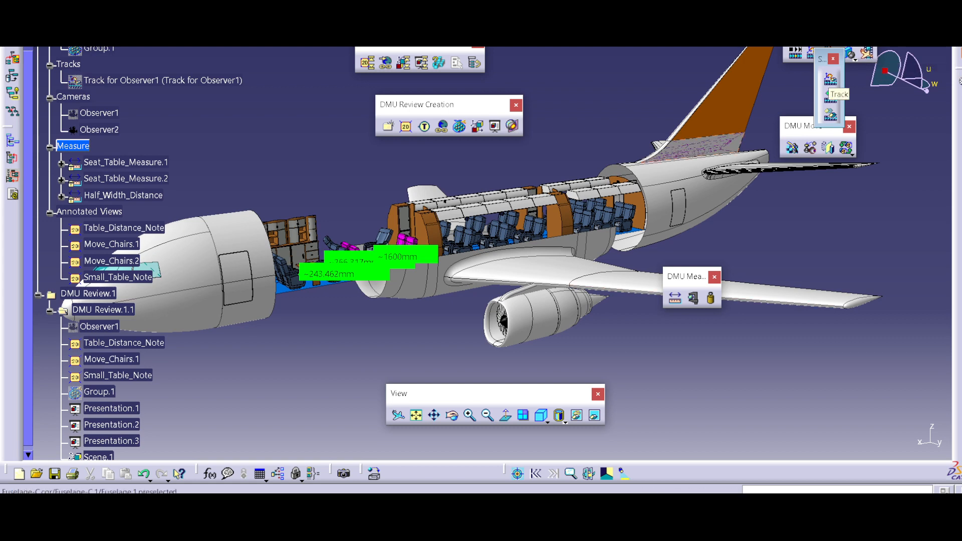
pyautogui.scroll(-1, 100, 392)
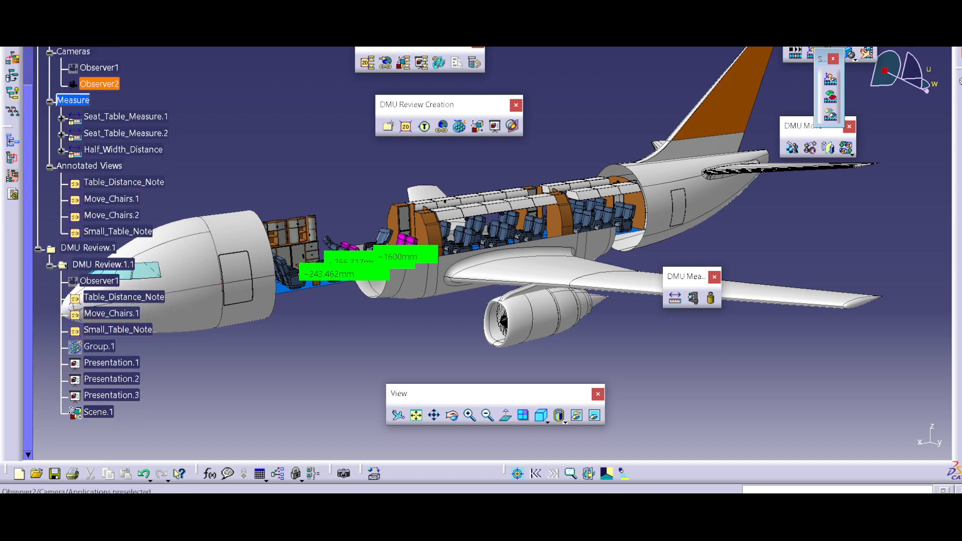
pyautogui.rightClick(99, 83)
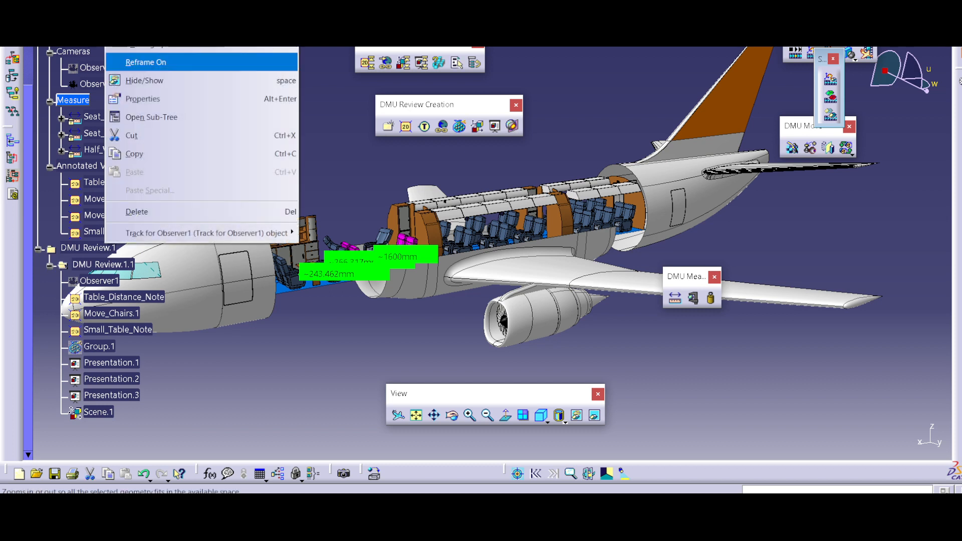
pyautogui.click(151, 80)
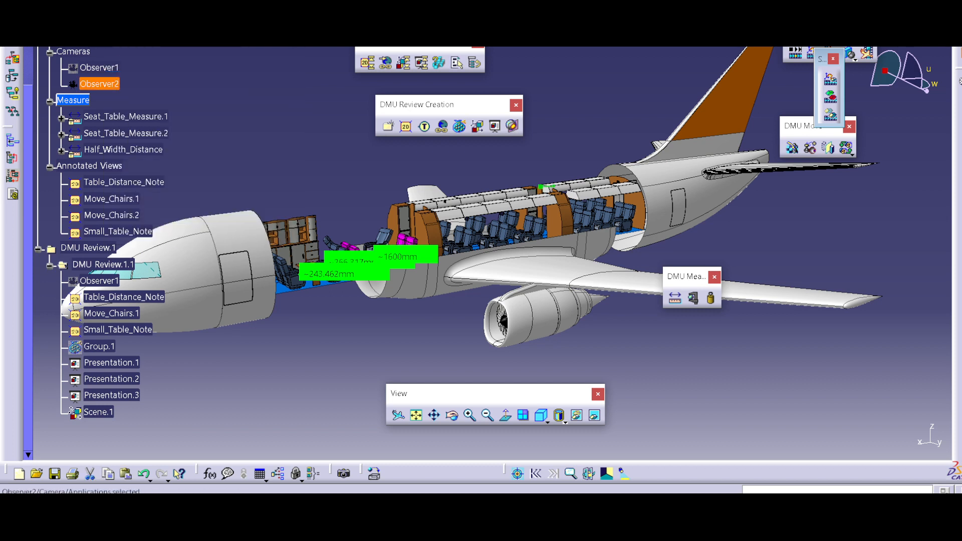
# - Open a separate camera window for Observer1
pyautogui.click(189, 10)
pyautogui.moveTo(159, 10)
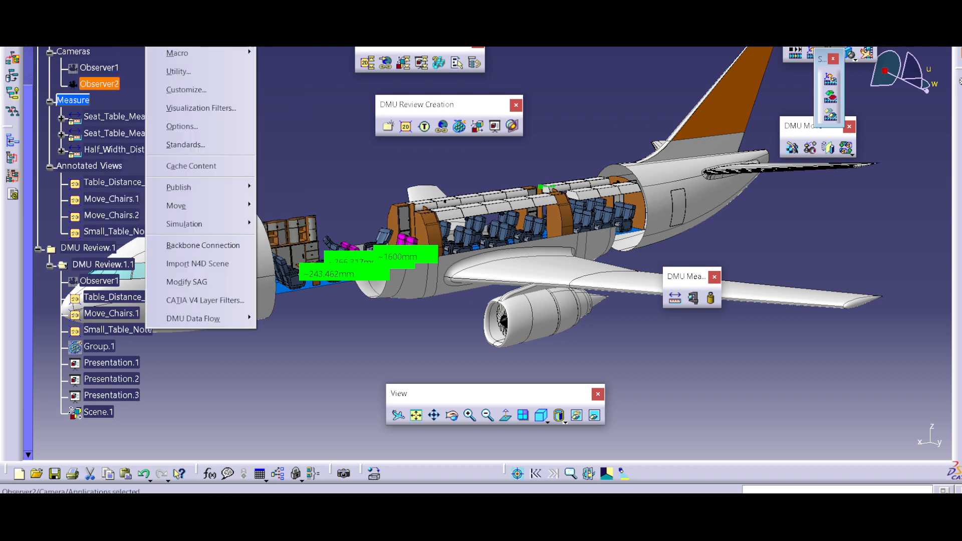
pyautogui.moveTo(231, 10)
pyautogui.moveTo(281, 129)
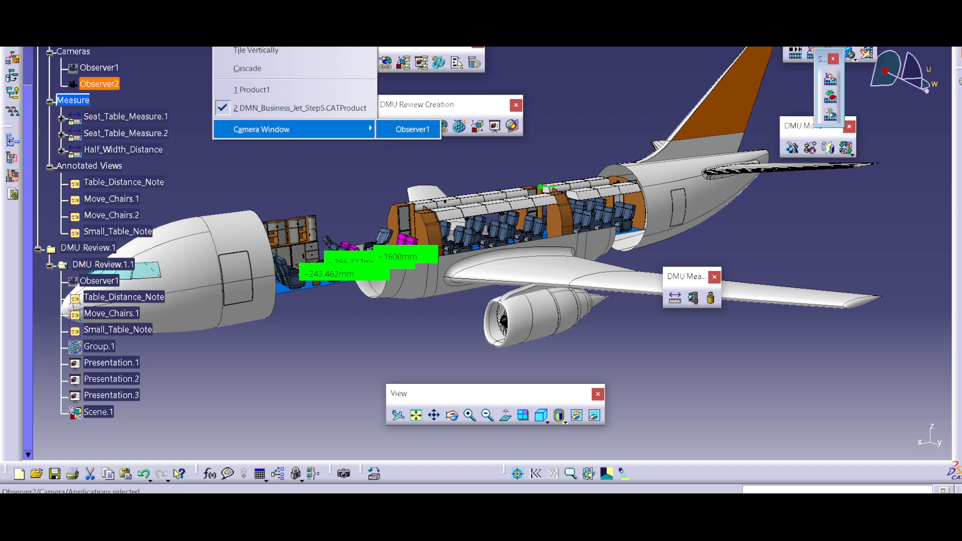
pyautogui.click(408, 129)
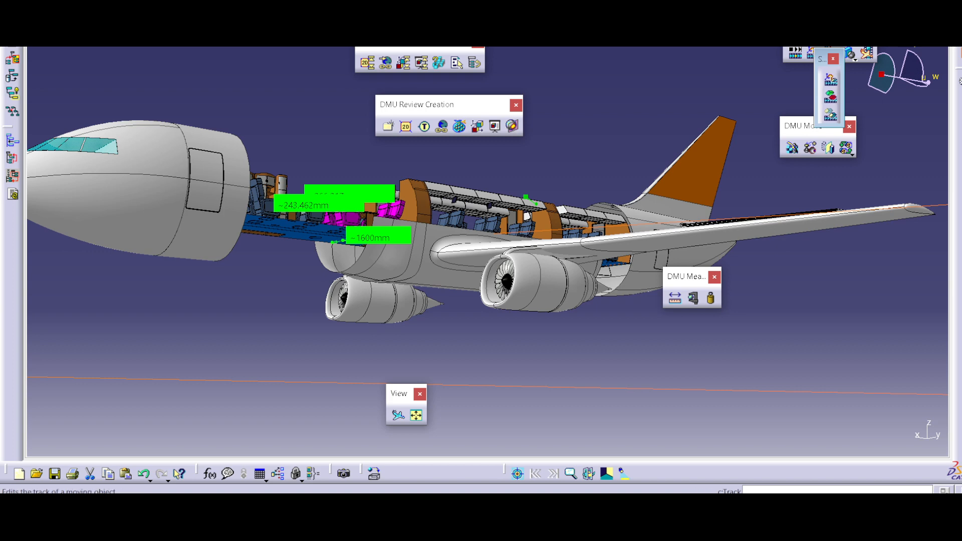
# - Run the Observer1 track in the simulation Player, close the Player and return to the DMN_Business_Jet_Step5.CATProduct window
pyautogui.click(796, 53)
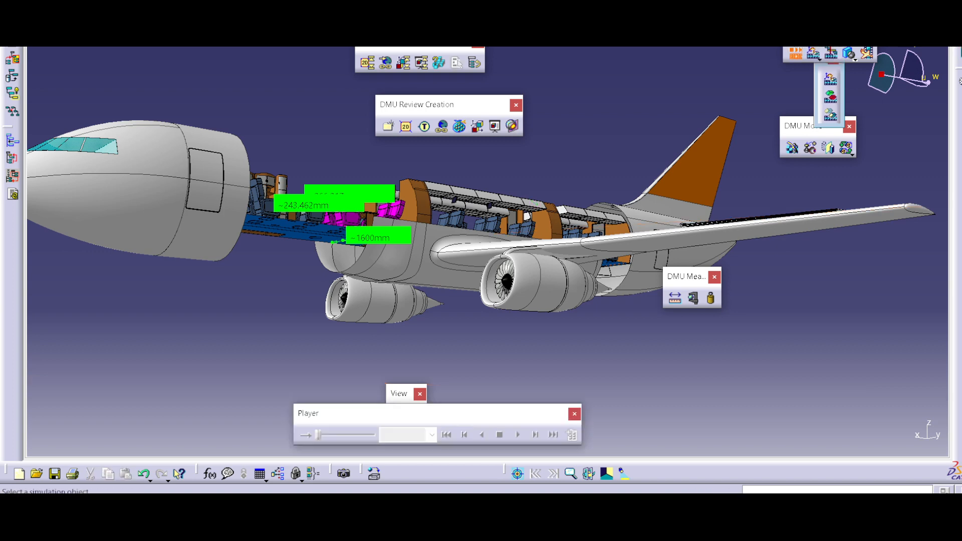
pyautogui.moveTo(488, 241); pyautogui.dragTo(488, 291, button='middle')
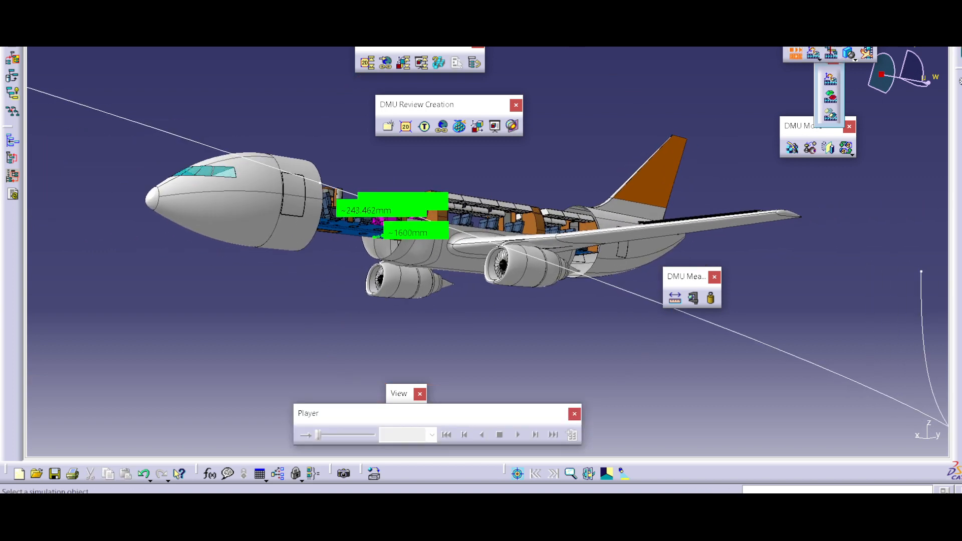
pyautogui.click(802, 361)
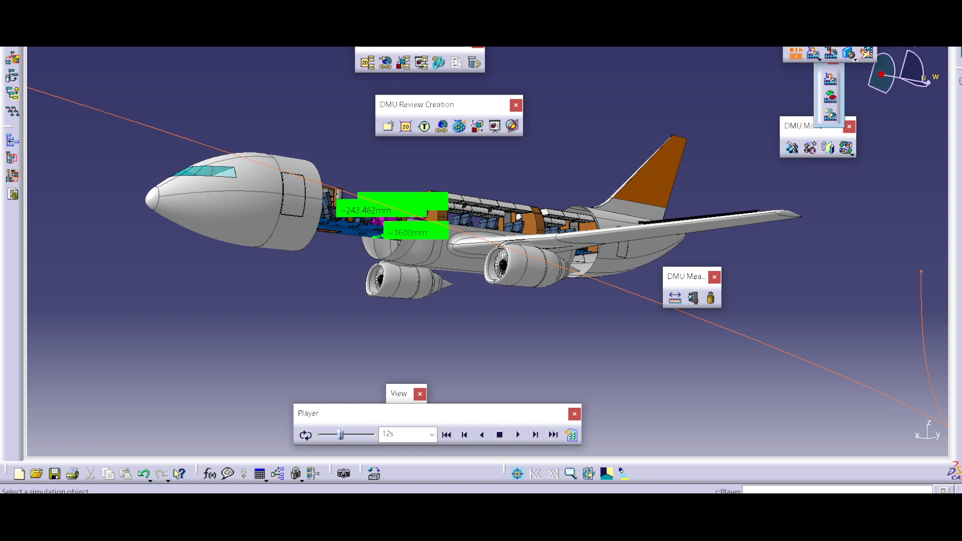
pyautogui.press('Escape')
pyautogui.hotkey('alt', 'w')
pyautogui.moveTo(261, 147)
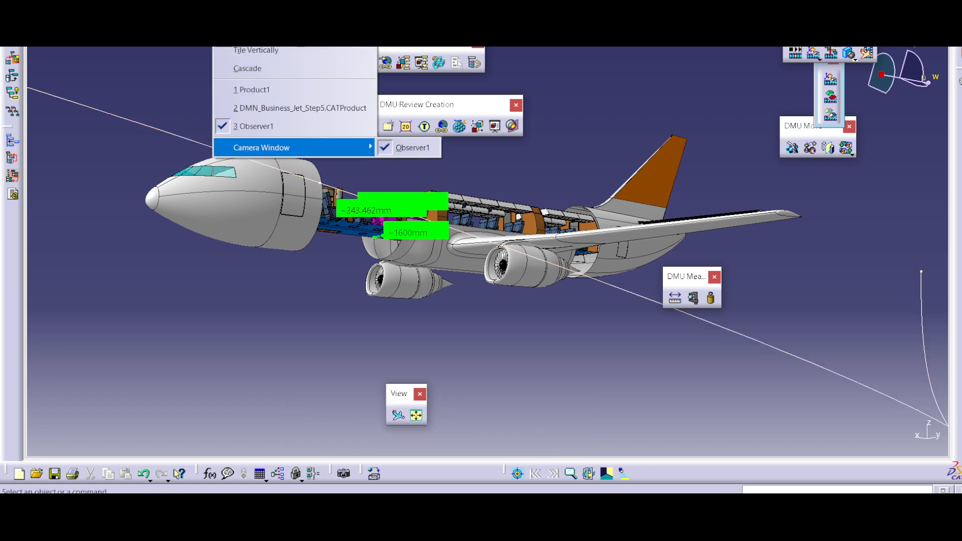
pyautogui.click(299, 108)
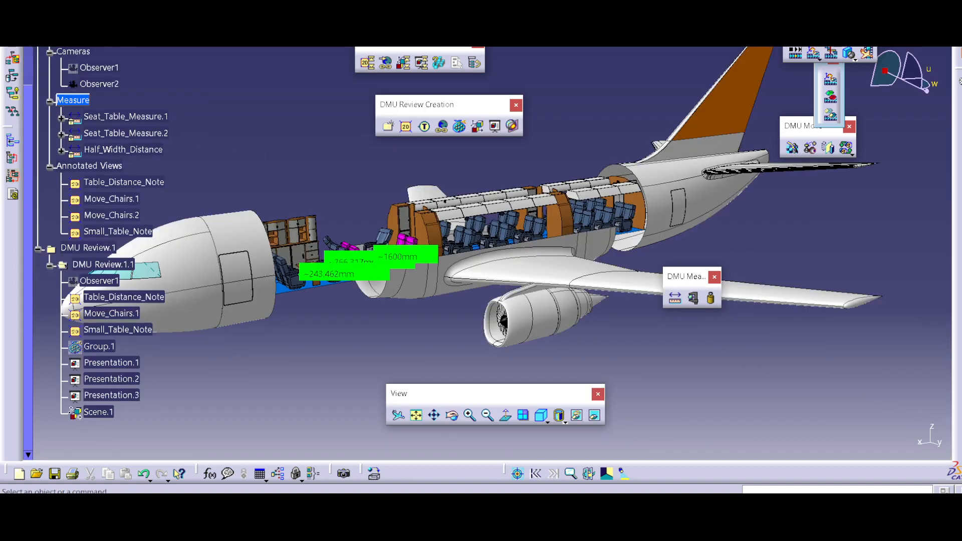
# - Show the hidden Observer1 camera in the model and switch the view to its viewpoint
pyautogui.rightClick(100, 67)
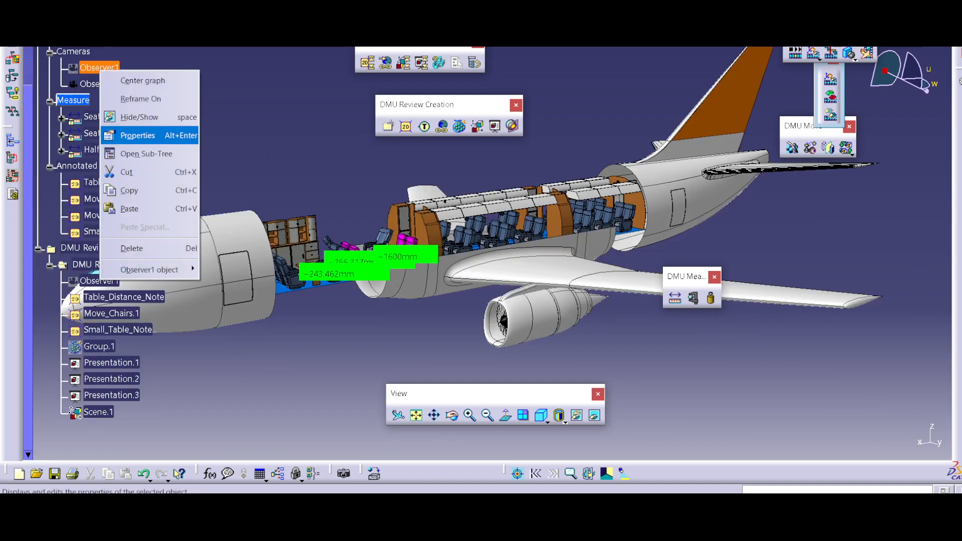
pyautogui.click(139, 117)
pyautogui.doubleClick(99, 67)
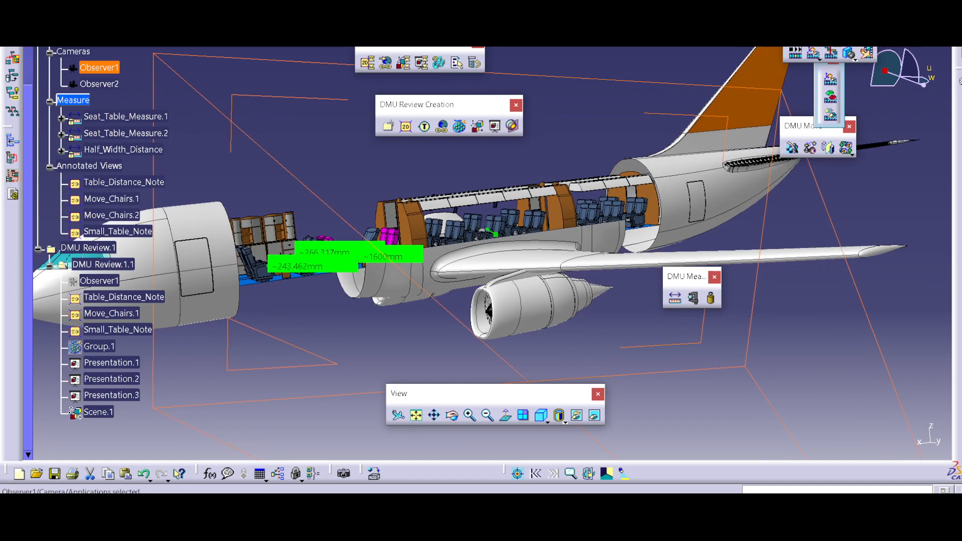
# - Close the Observer1 camera window and open a new camera window for Observer1
pyautogui.hotkey('alt', 'w')
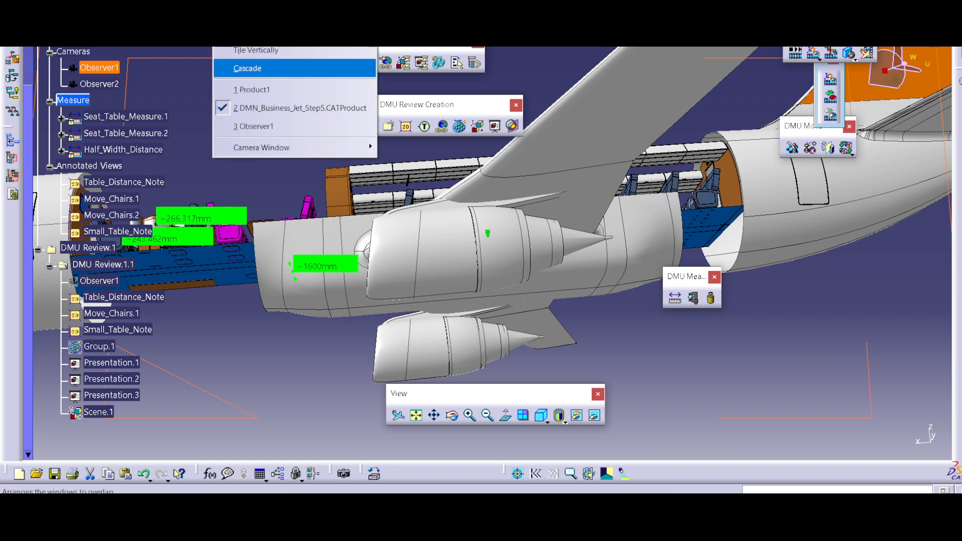
pyautogui.press('Down')
pyautogui.press('Right')
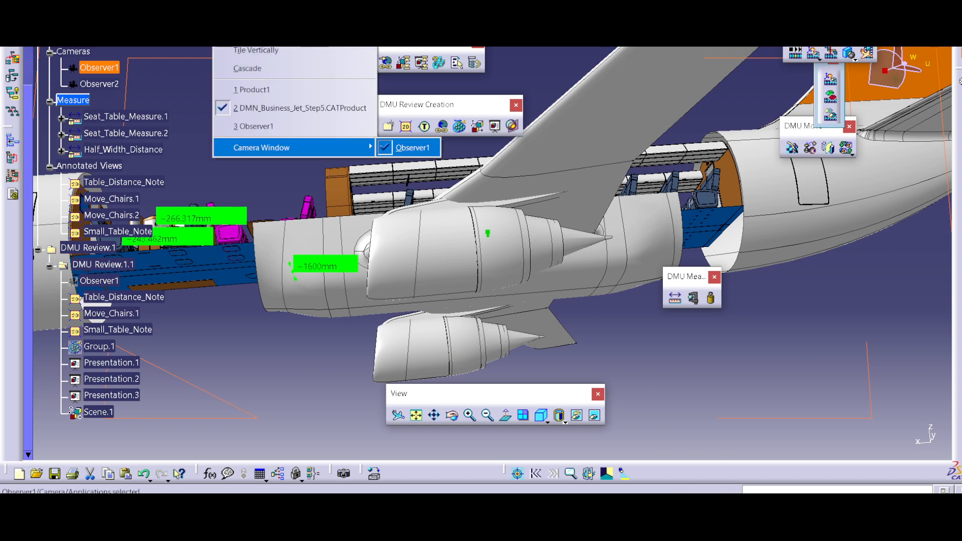
pyautogui.press('Return')
pyautogui.hotkey('alt', 'w')
pyautogui.press('Down')
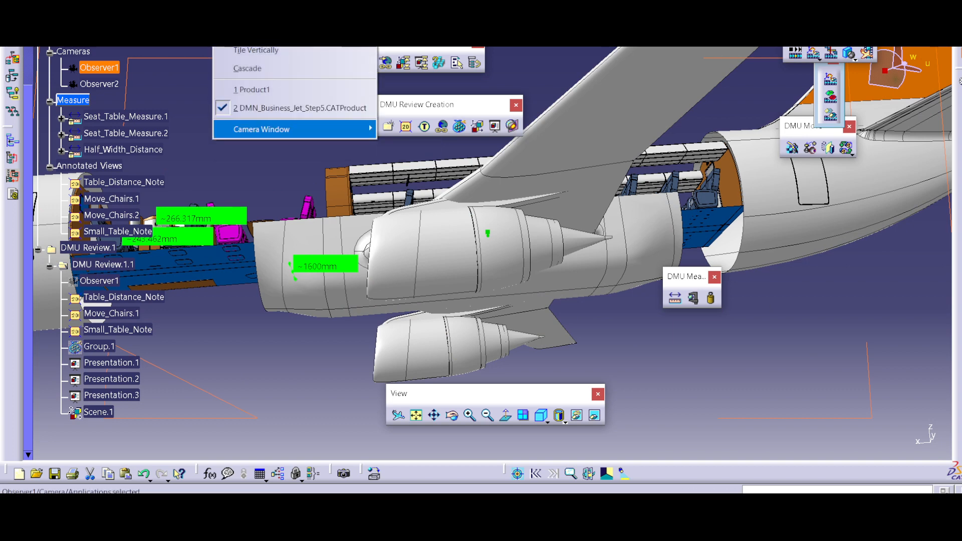
pyautogui.press('Right')
pyautogui.press('Return')
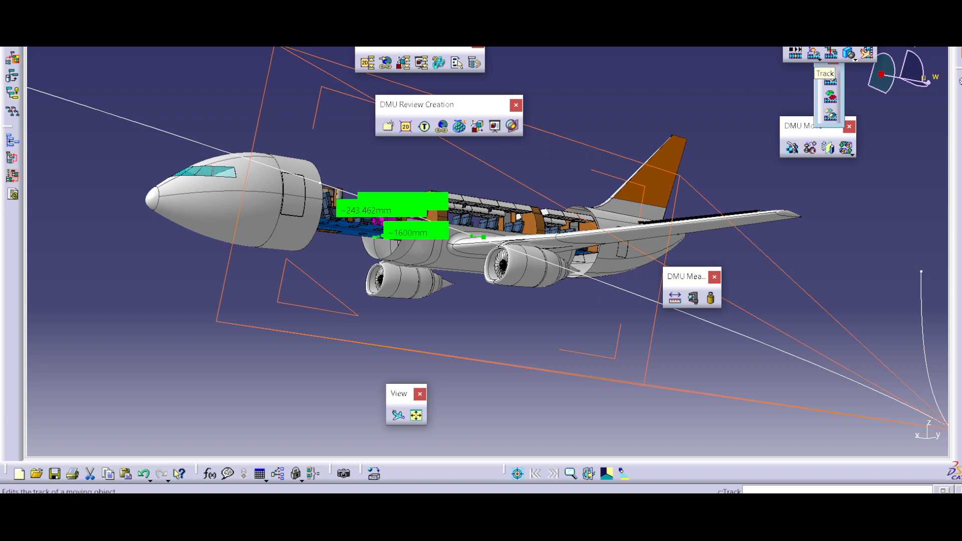
# - Play the Observer1 track, compare the playback in the camera and product windows, and close the Player
pyautogui.click(831, 81)
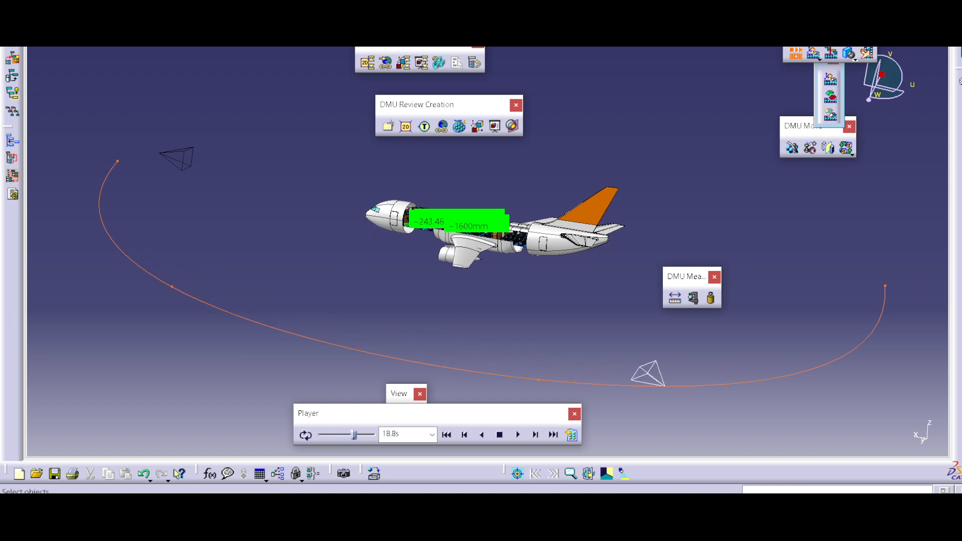
pyautogui.hotkey('ctrl', 'Tab')
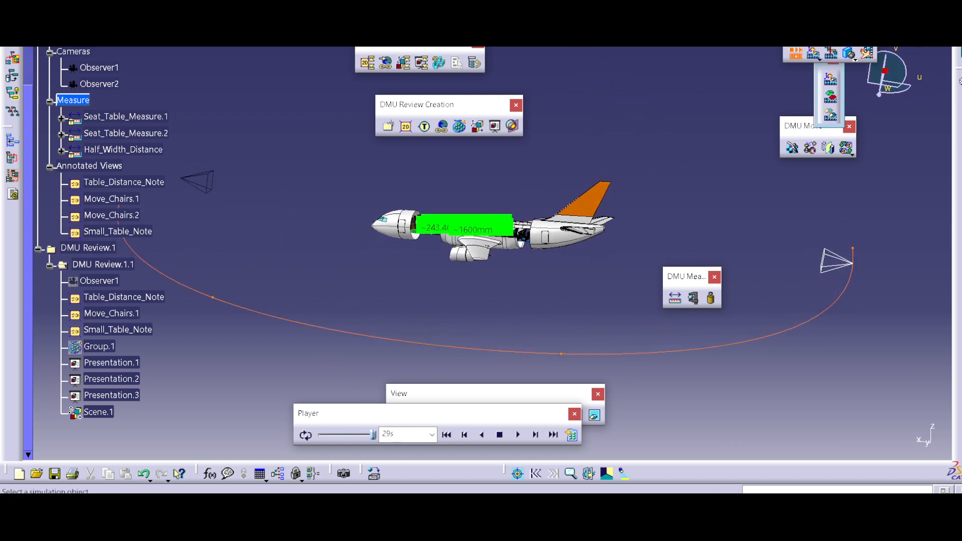
pyautogui.click(575, 414)
# - Close the DMN_Business_Jet_Step5 and Product1 documents
pyautogui.click(501, 271)
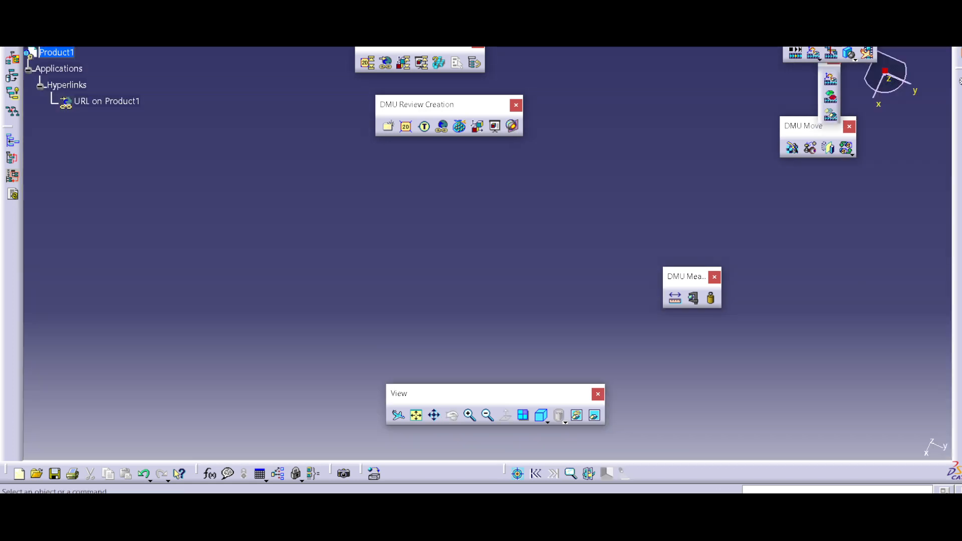
pyautogui.hotkey('ctrl', 'F4')
pyautogui.click(517, 272)
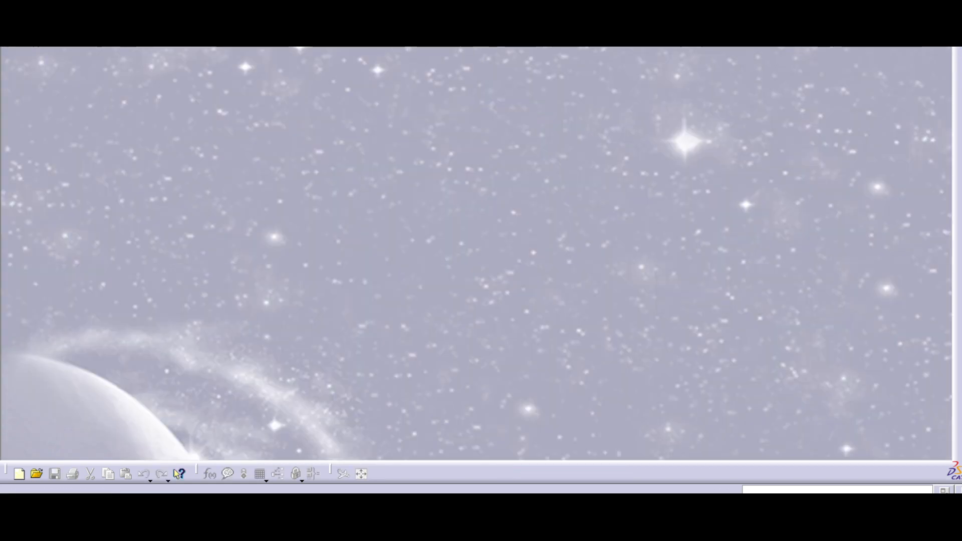
# - Open DMN_Business_Jet_Step5.CATProduct from the DMN_Business_Jet_Step5 folder
pyautogui.click(38, 2)
pyautogui.click(60, 51)
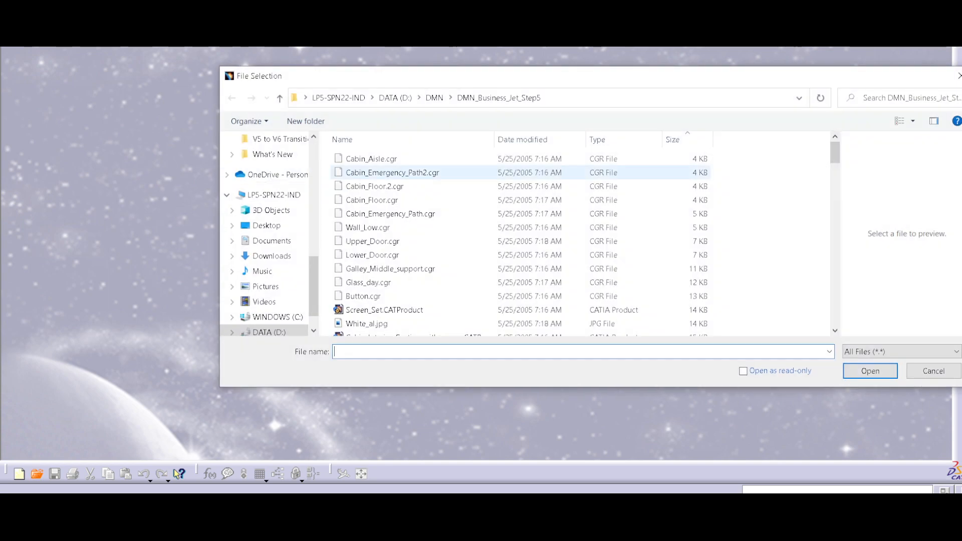
pyautogui.scroll(-12, 381, 317)
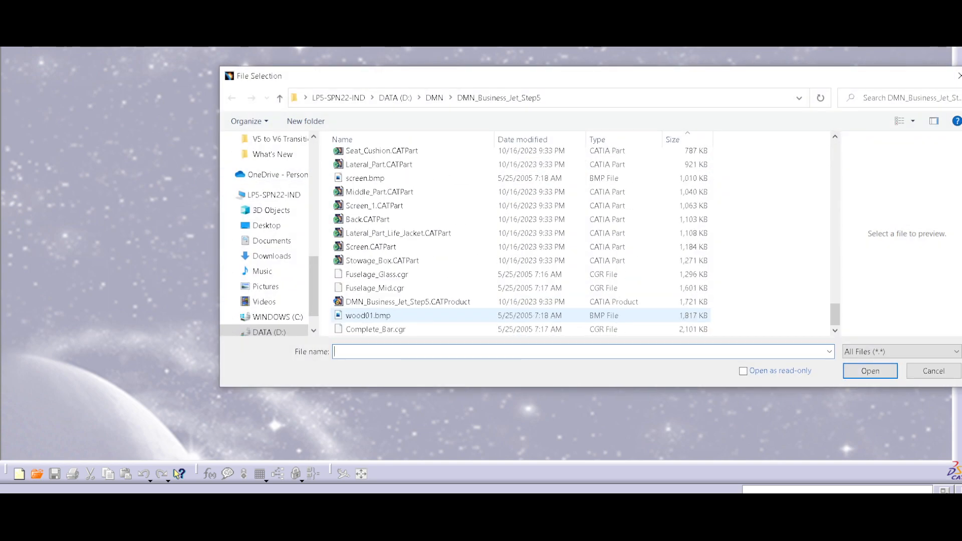
pyautogui.click(401, 302)
pyautogui.doubleClick(401, 302)
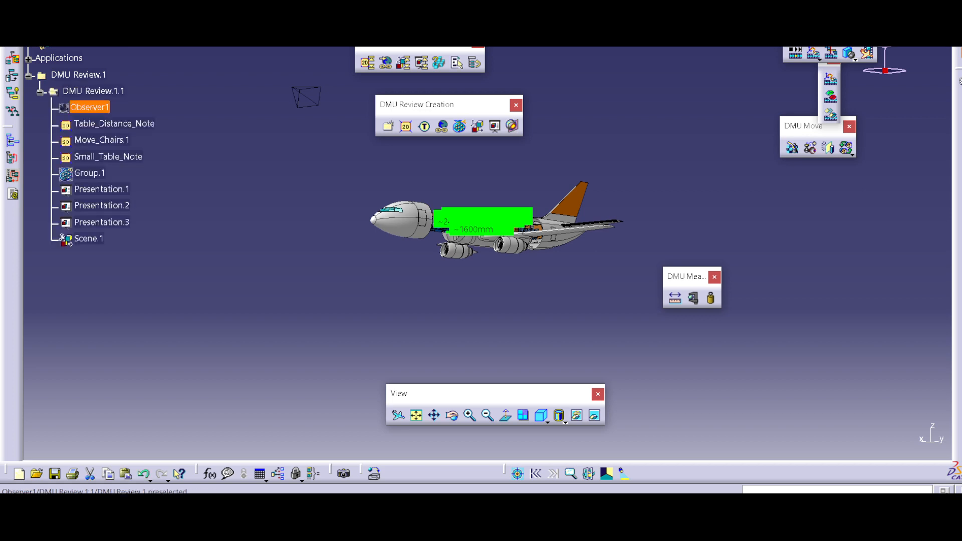
# - Show the hidden Observer1 camera from DMU Review.1.1 and the hidden Track for Observer1 in the model
pyautogui.rightClick(89, 107)
pyautogui.click(126, 155)
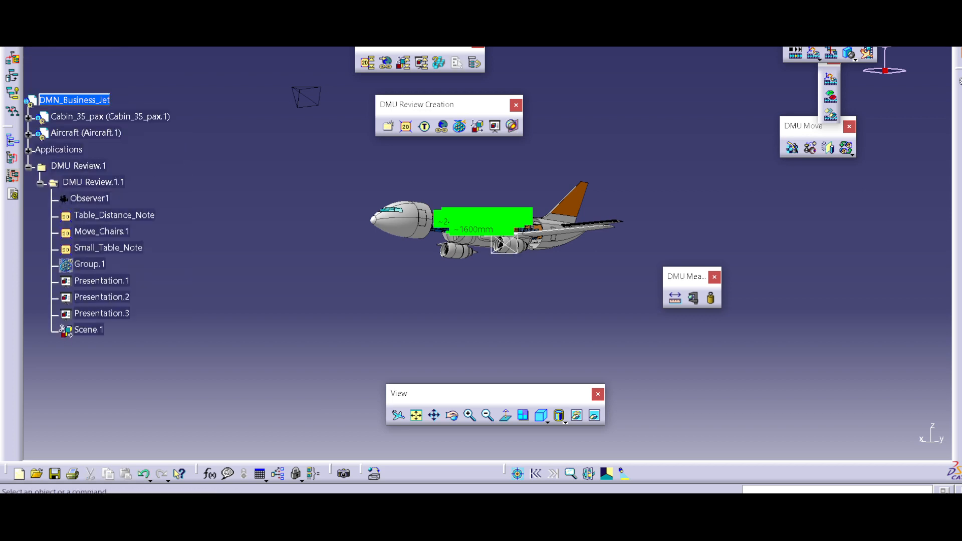
pyautogui.moveTo(384, 207); pyautogui.dragTo(292, 261, button='middle')
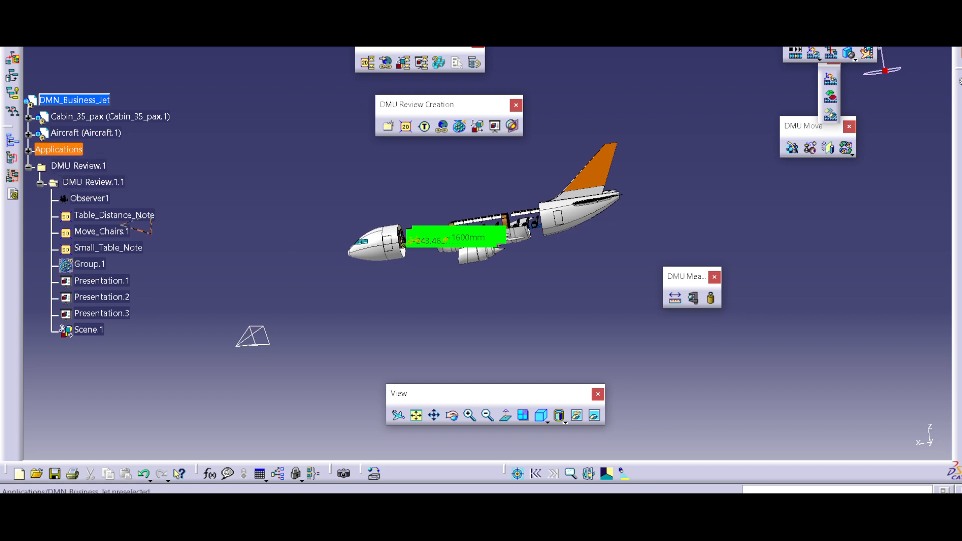
pyautogui.click(28, 151)
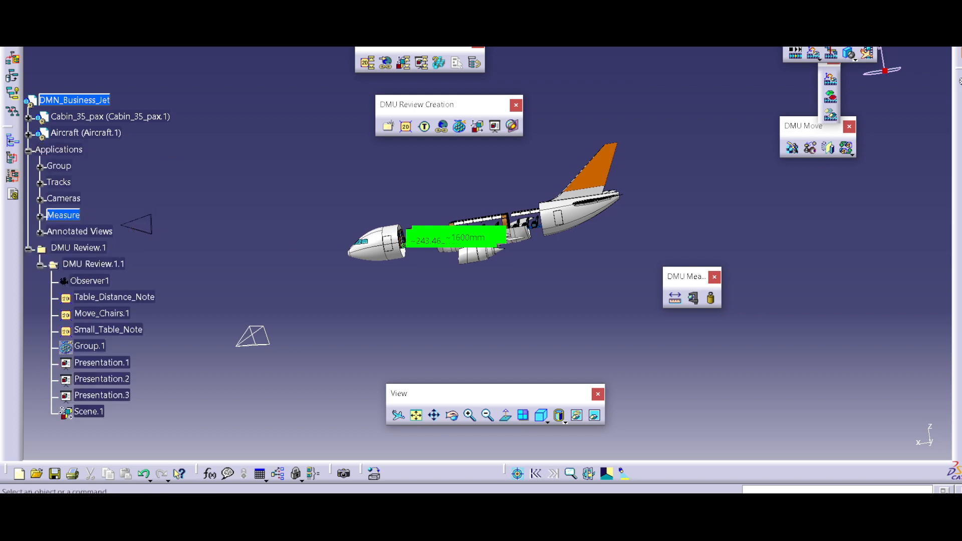
pyautogui.click(41, 182)
pyautogui.rightClick(89, 199)
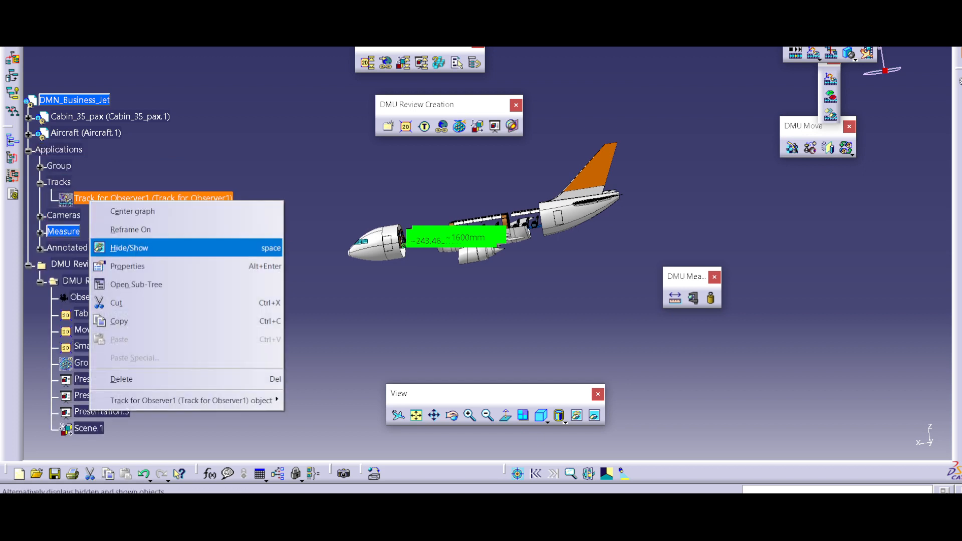
pyautogui.click(130, 248)
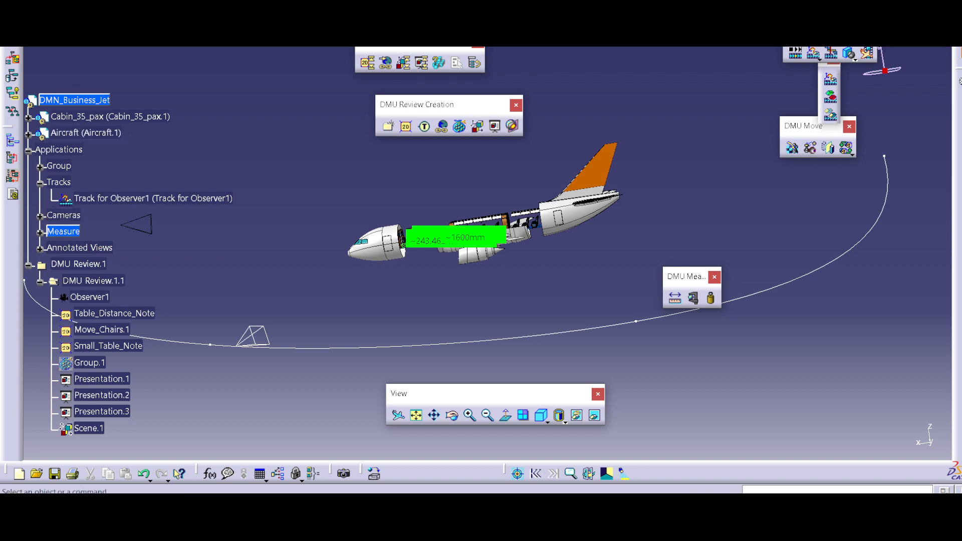
# - Open a camera window for Observer1 from the DMN_Business_Jet product
pyautogui.click(75, 100)
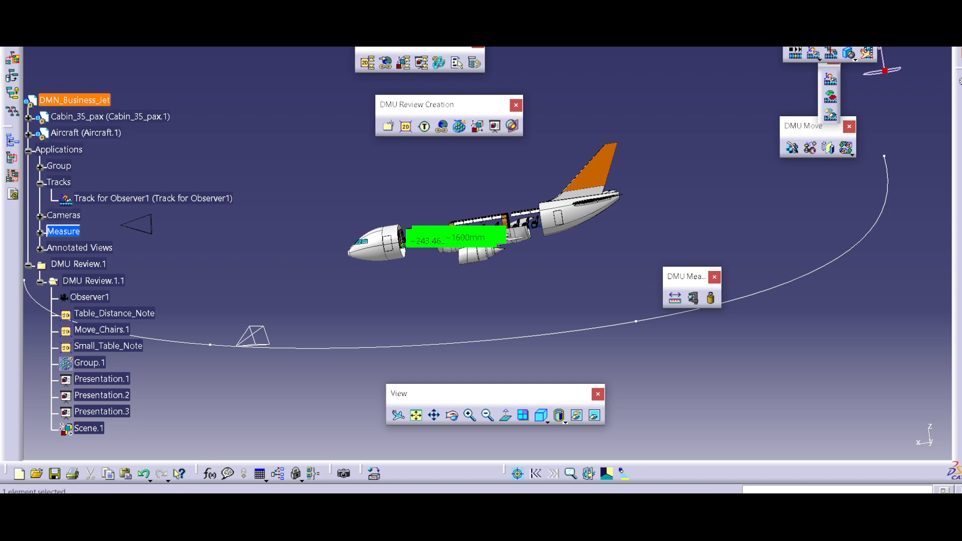
pyautogui.click(226, 47)
pyautogui.moveTo(281, 111)
pyautogui.click(410, 111)
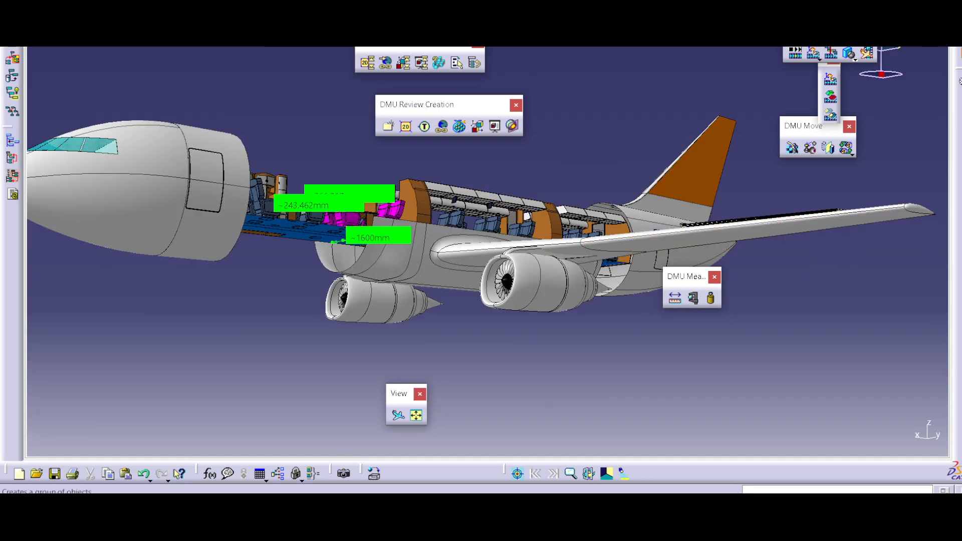
# - Load the Observer1 track into the simulation Player, play it in a loop, and move the View toolbar away from the Player
pyautogui.click(796, 53)
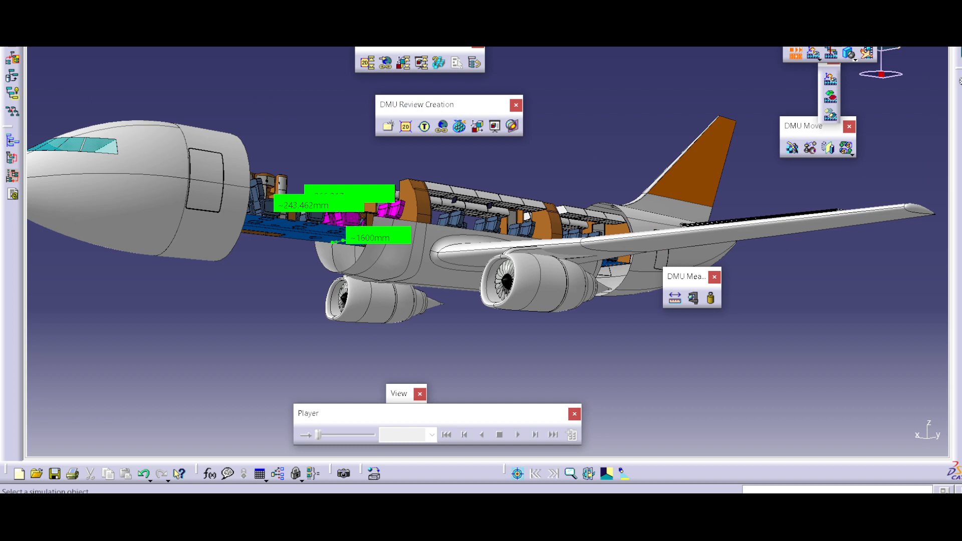
pyautogui.keyDown('ctrl'); pyautogui.moveTo(487, 252); pyautogui.dragTo(487, 291, button='middle'); pyautogui.keyUp('ctrl')
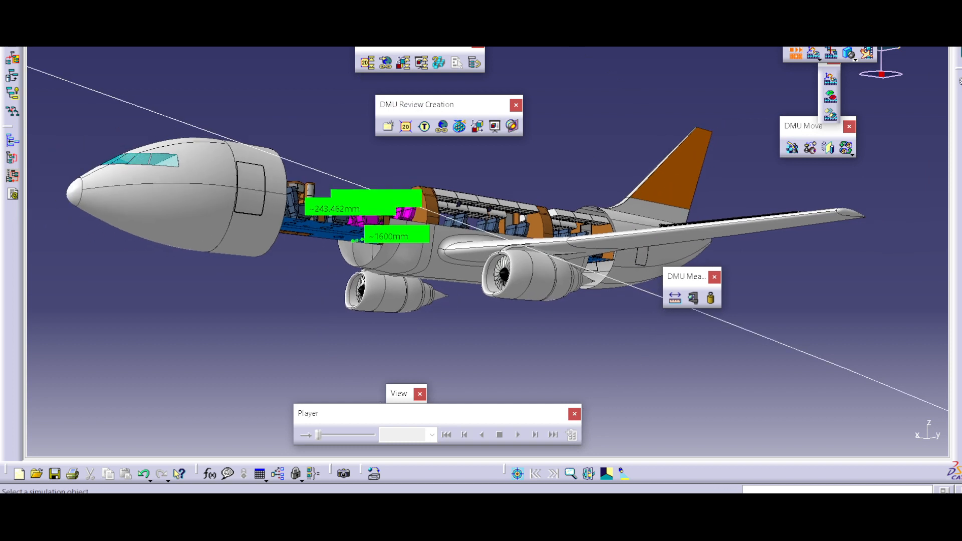
pyautogui.click(621, 282)
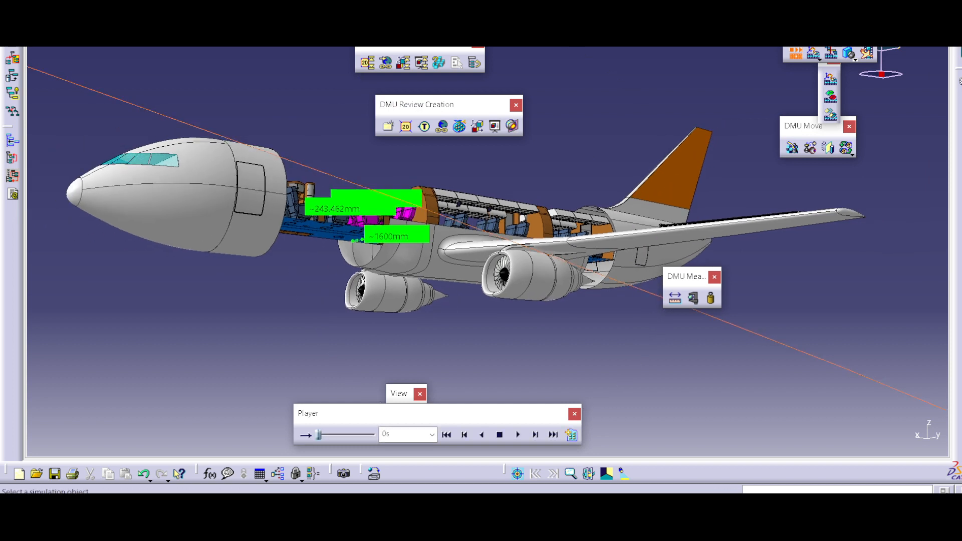
pyautogui.click(519, 435)
pyautogui.moveTo(399, 394); pyautogui.dragTo(584, 329)
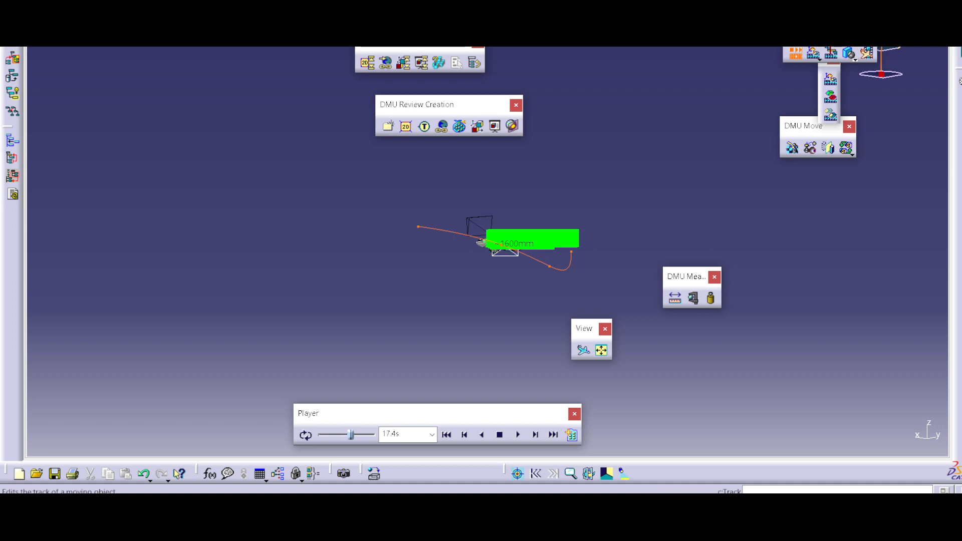
pyautogui.click(830, 80)
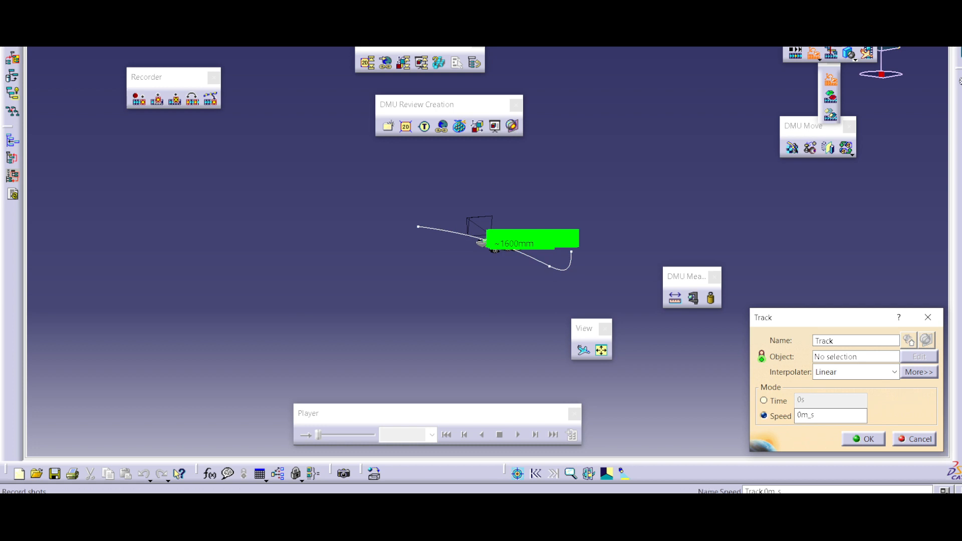
pyautogui.scroll(5, 551, 236)
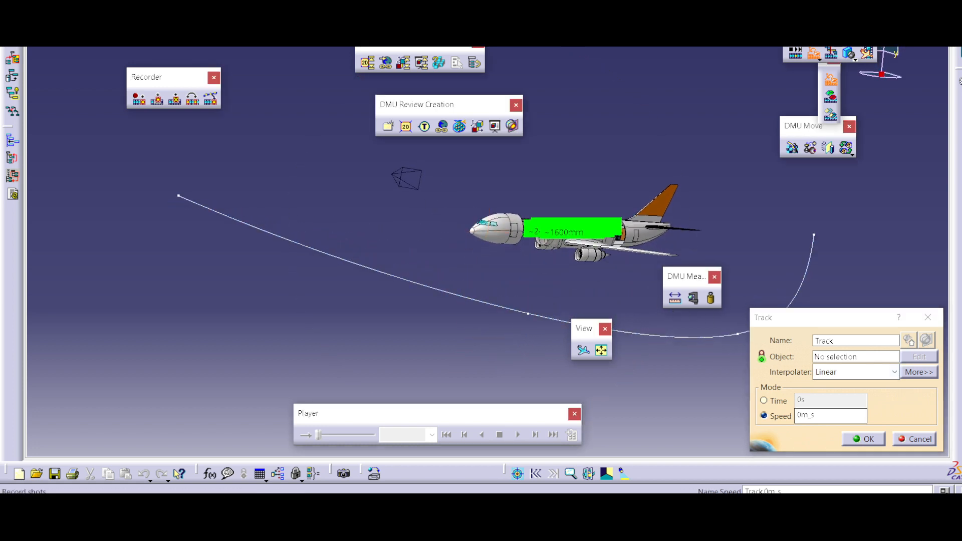
pyautogui.press('Return')
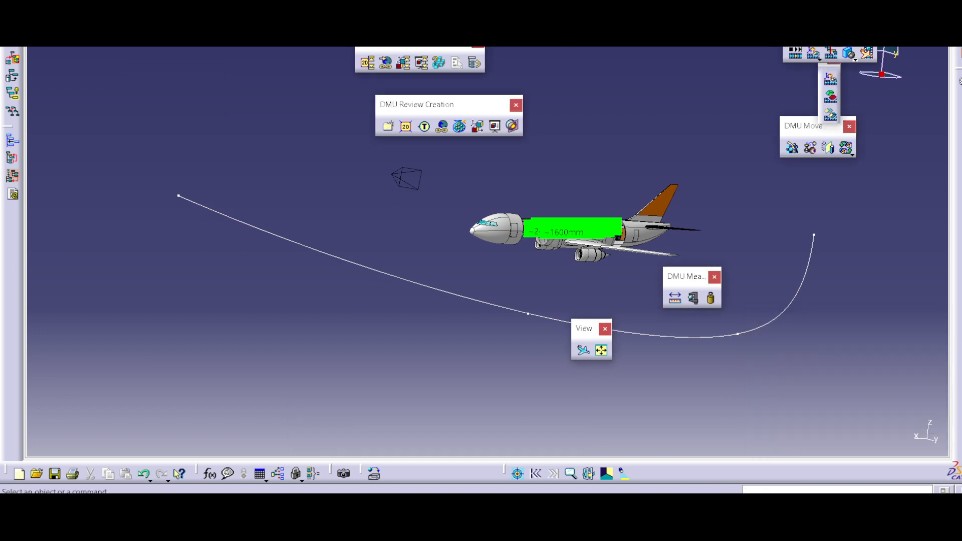
pyautogui.click(796, 53)
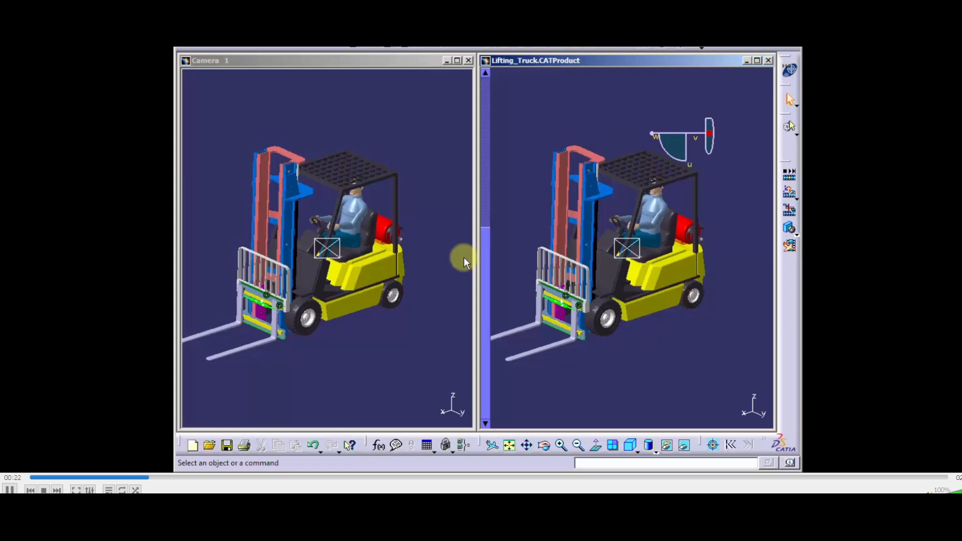
# - Start a spline track for Camera 1 in Lifting_Truck.CATProduct, shift the camera viewpoint and record a shot
pyautogui.click(788, 195)
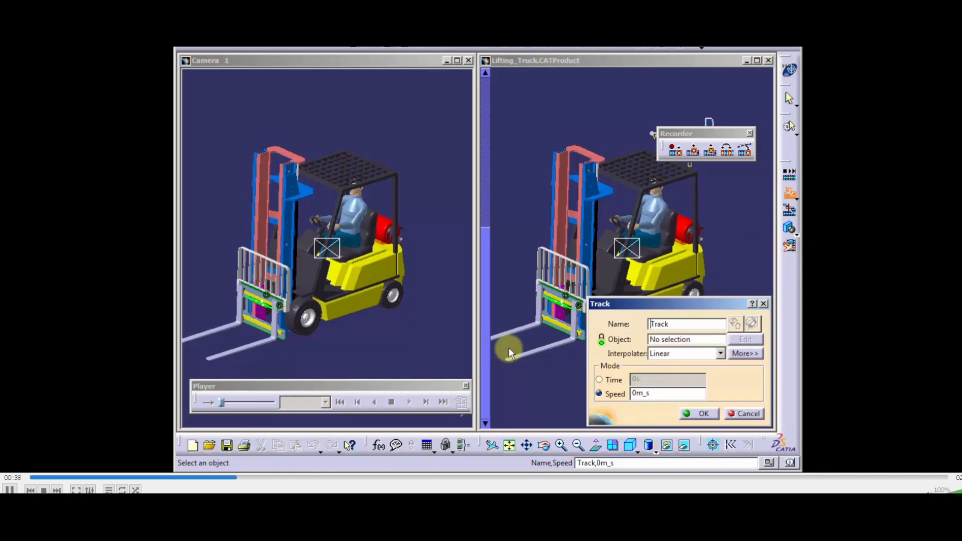
pyautogui.click(328, 249)
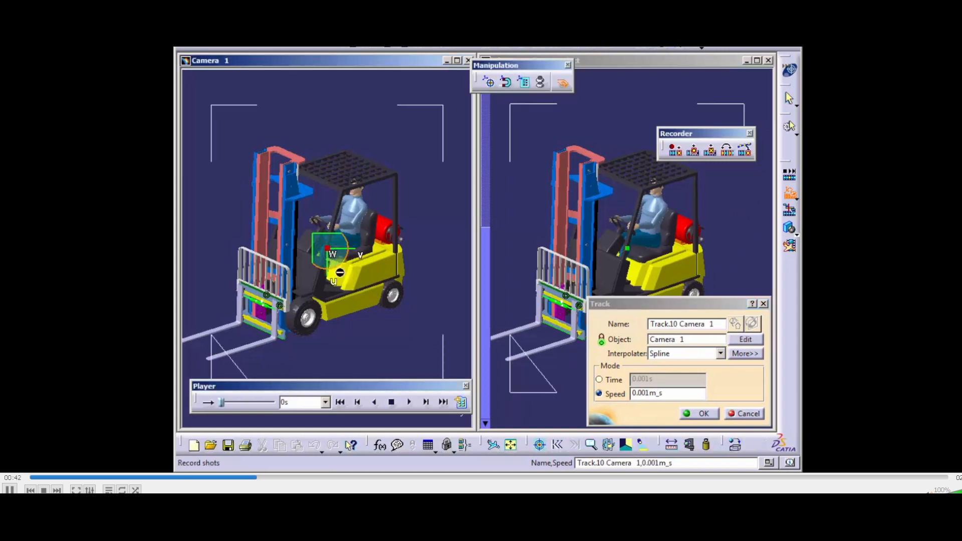
pyautogui.moveTo(340, 343); pyautogui.dragTo(319, 362, button='middle')
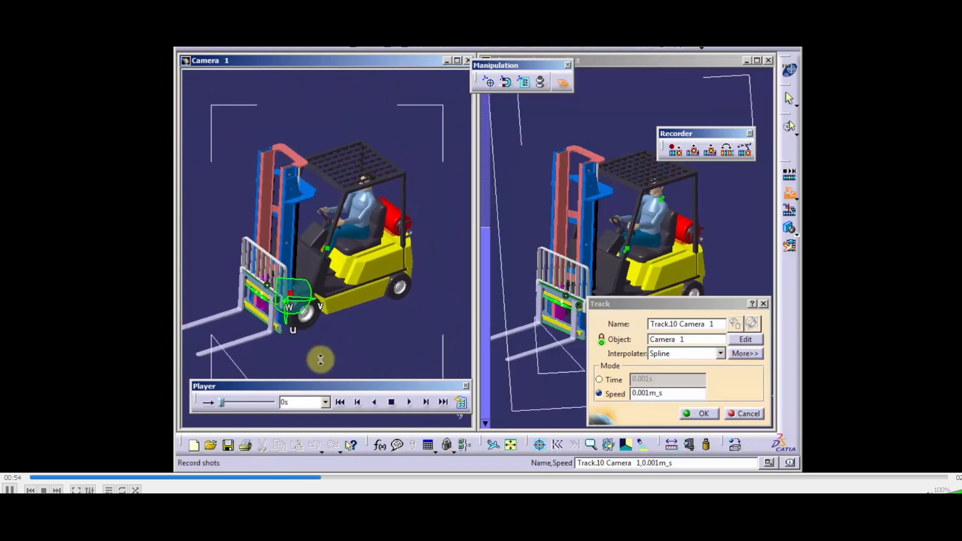
pyautogui.click(682, 154)
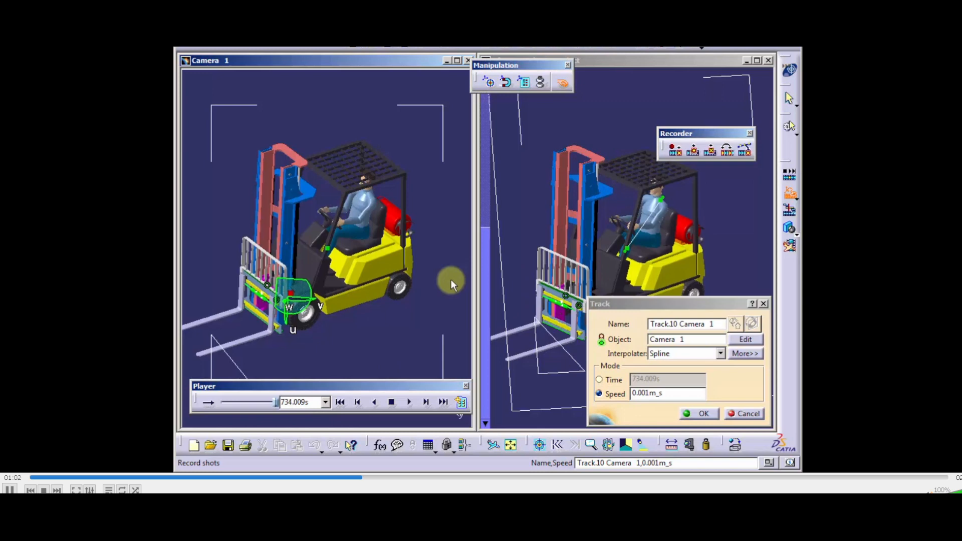
# - Record further shots of the Camera 1 spline track from several new viewpoints around the forklift and finish the track
pyautogui.moveTo(307, 299); pyautogui.dragTo(305, 300)
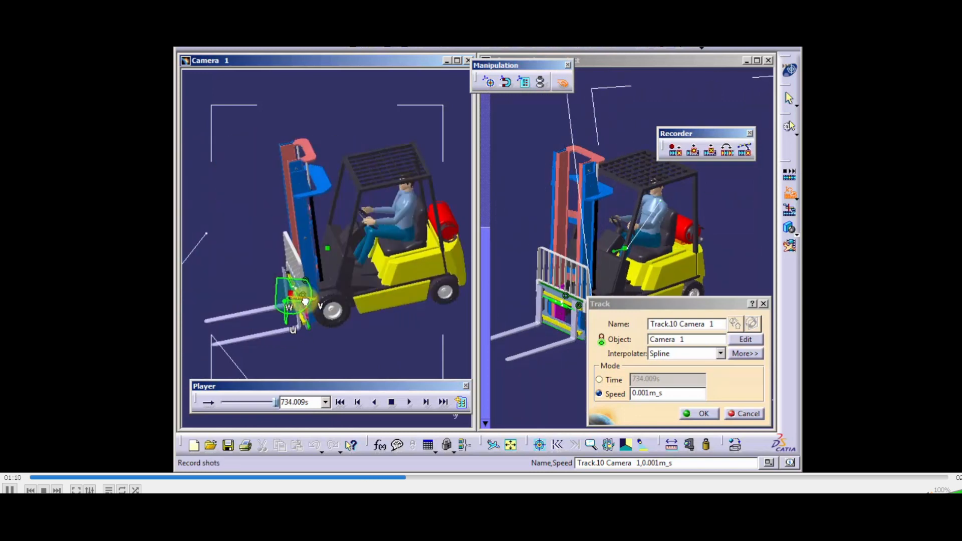
pyautogui.click(675, 149)
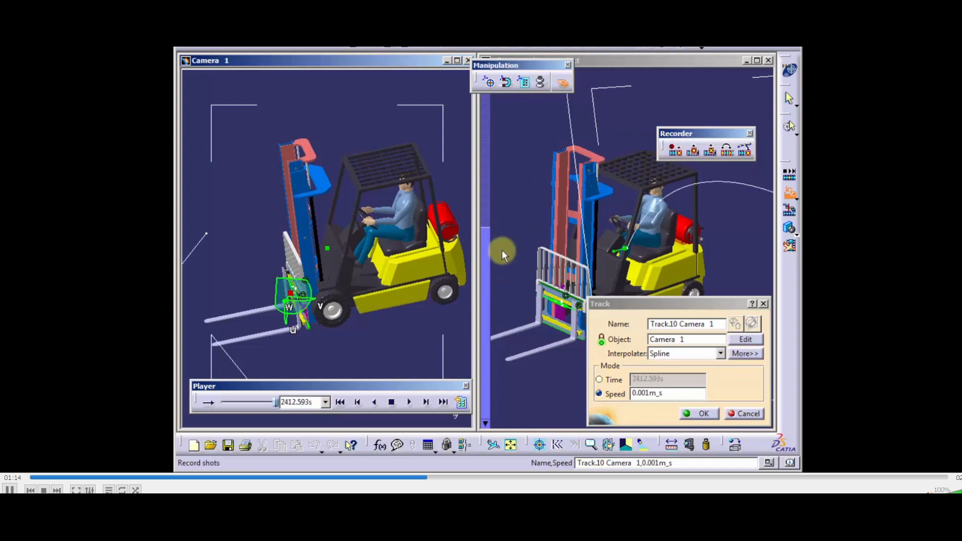
pyautogui.moveTo(317, 299); pyautogui.dragTo(311, 305)
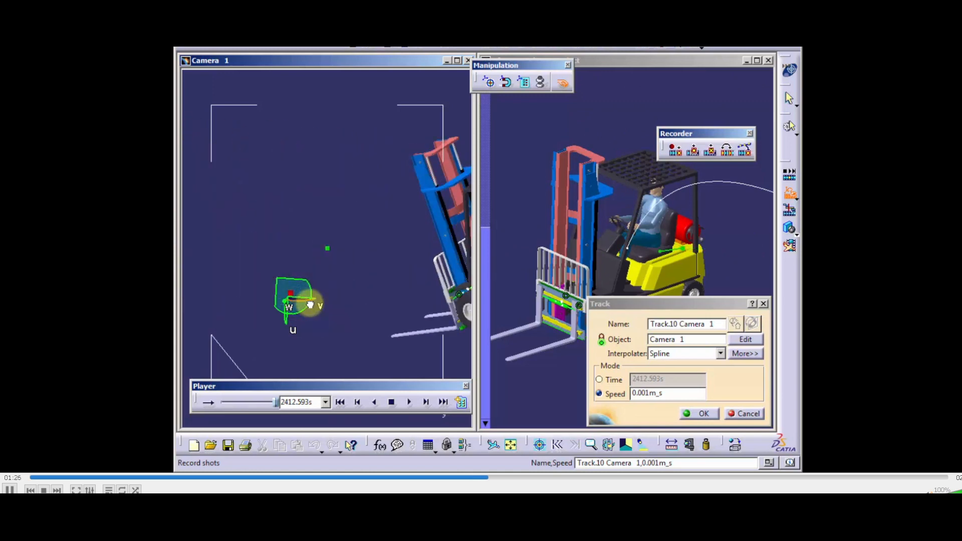
pyautogui.click(676, 152)
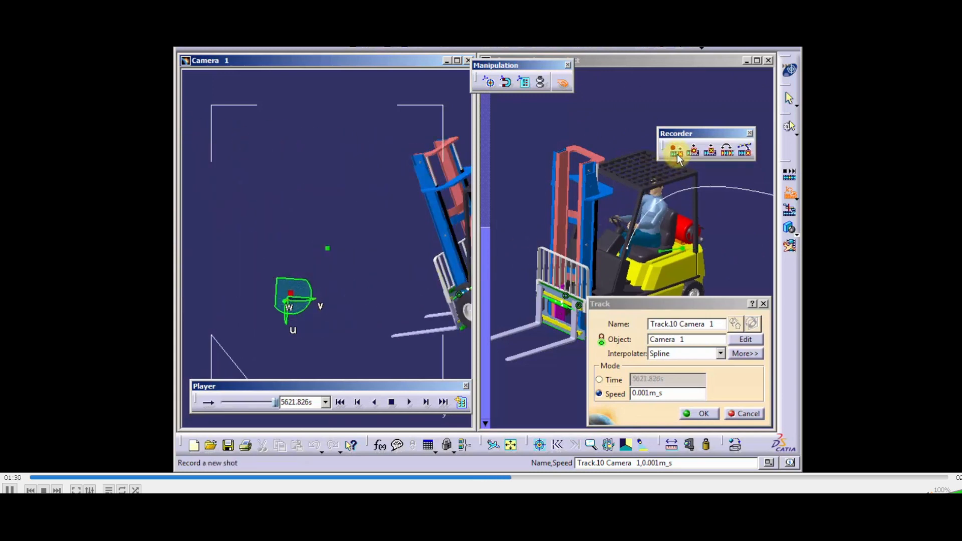
pyautogui.moveTo(301, 301); pyautogui.dragTo(311, 300)
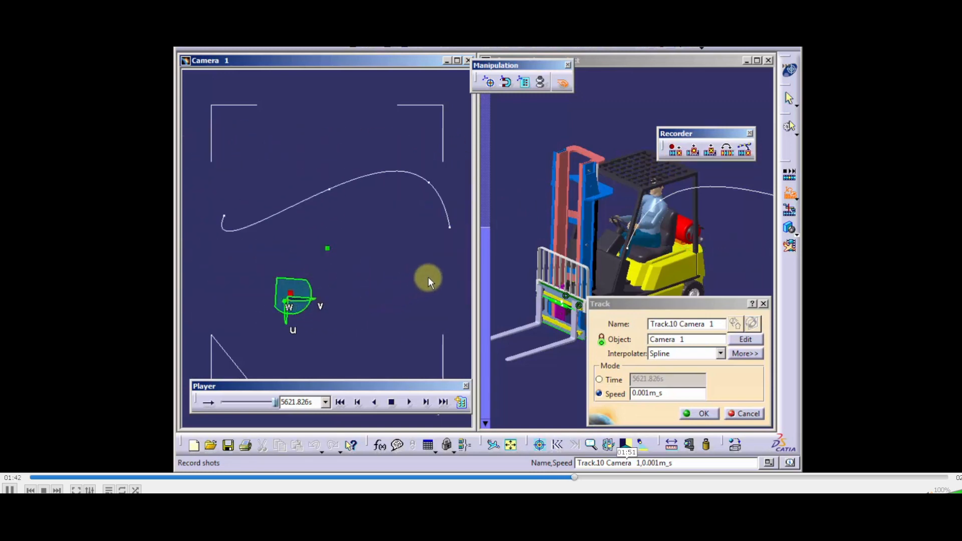
pyautogui.click(692, 414)
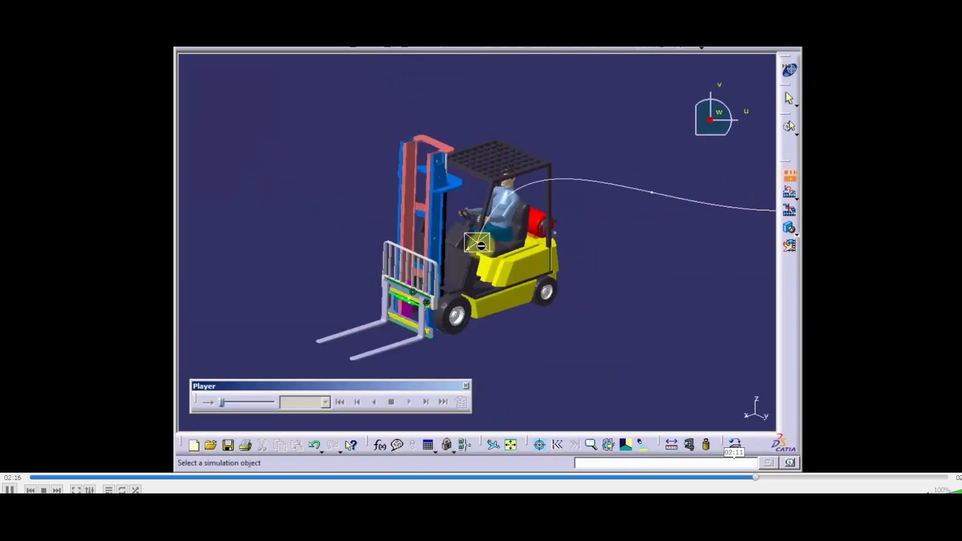
# - Select the camera on the forklift as the simulation object, play its track forward and stop the playback
pyautogui.click(482, 245)
pyautogui.click(409, 402)
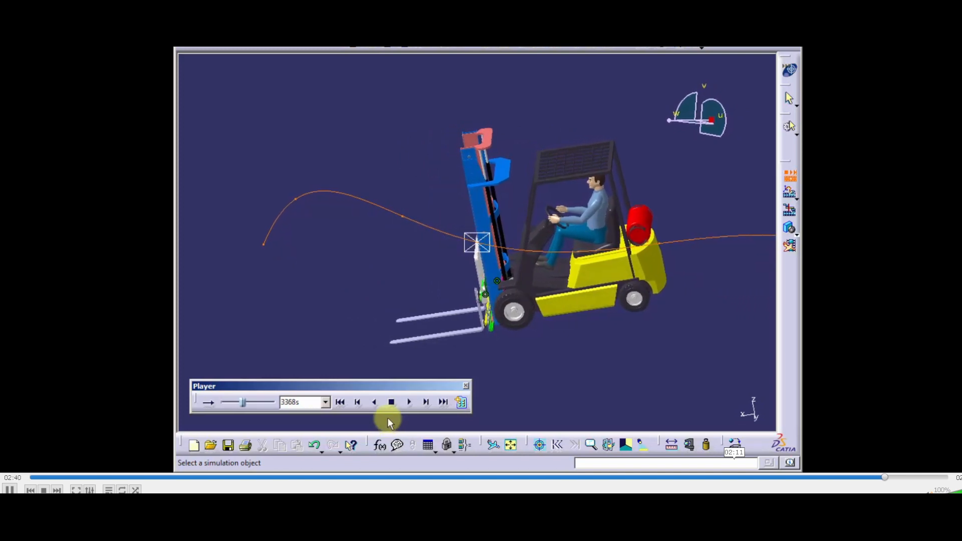
pyautogui.click(389, 404)
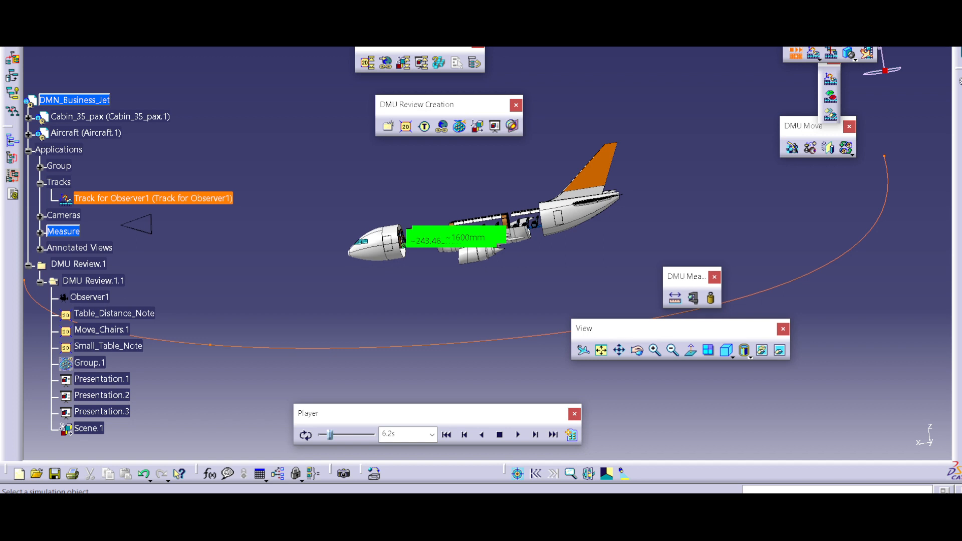
# - Examine the Track definition and the Edit Action and Edit Analysis settings of Edit Sequence in DMN_Business_Jet, cancelling each without creating anything
pyautogui.click(831, 79)
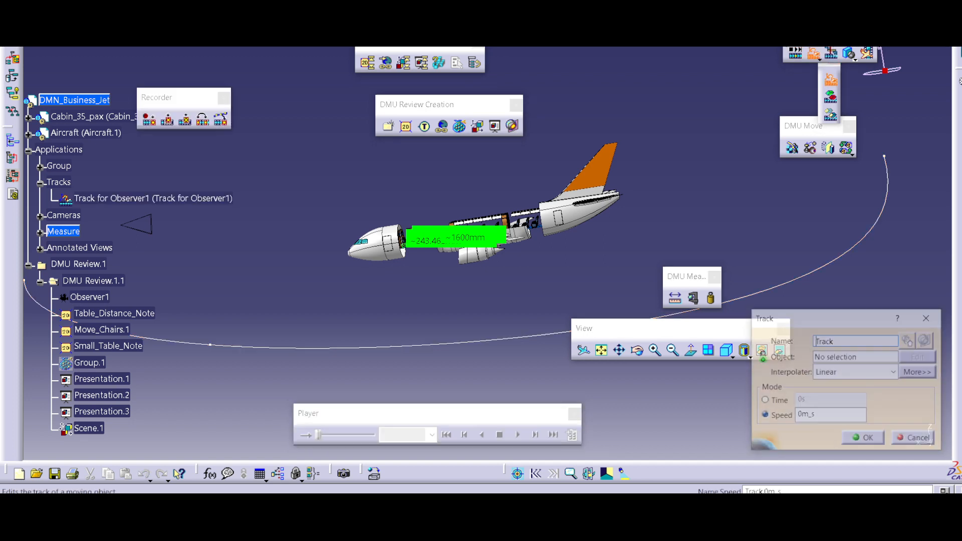
pyautogui.click(929, 318)
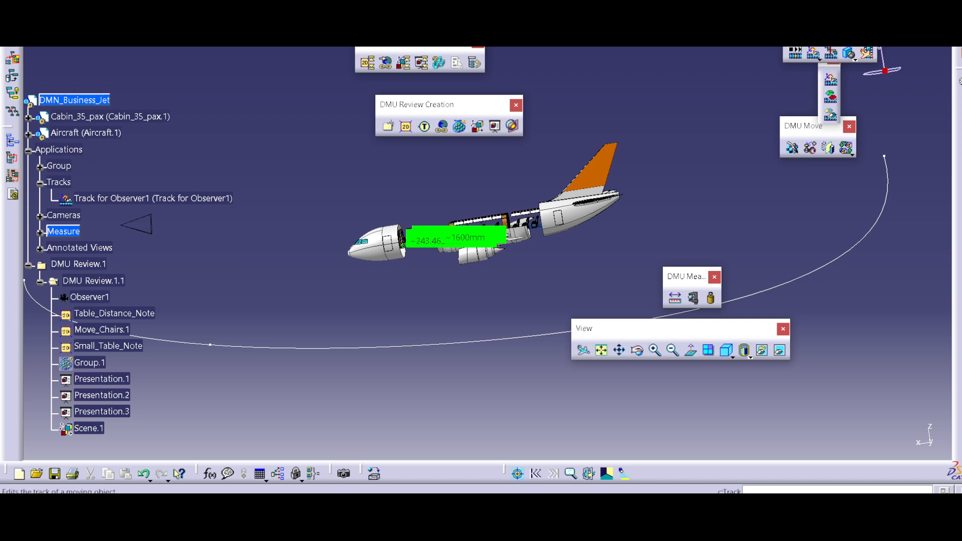
pyautogui.click(831, 114)
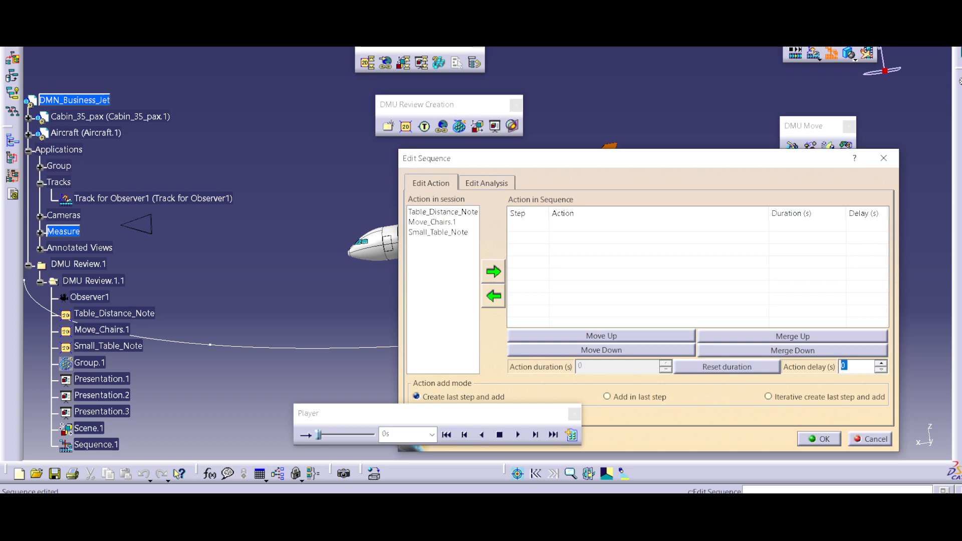
pyautogui.click(884, 158)
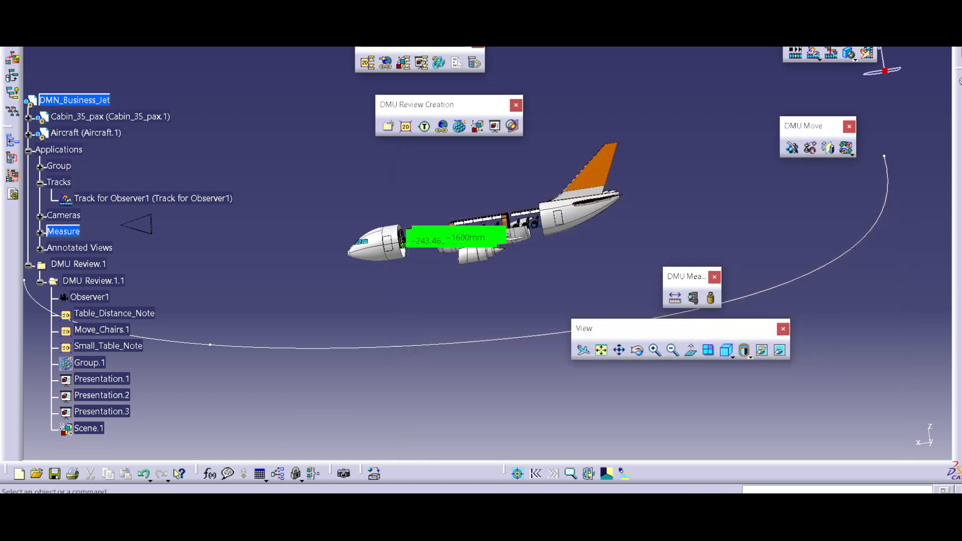
pyautogui.click(486, 184)
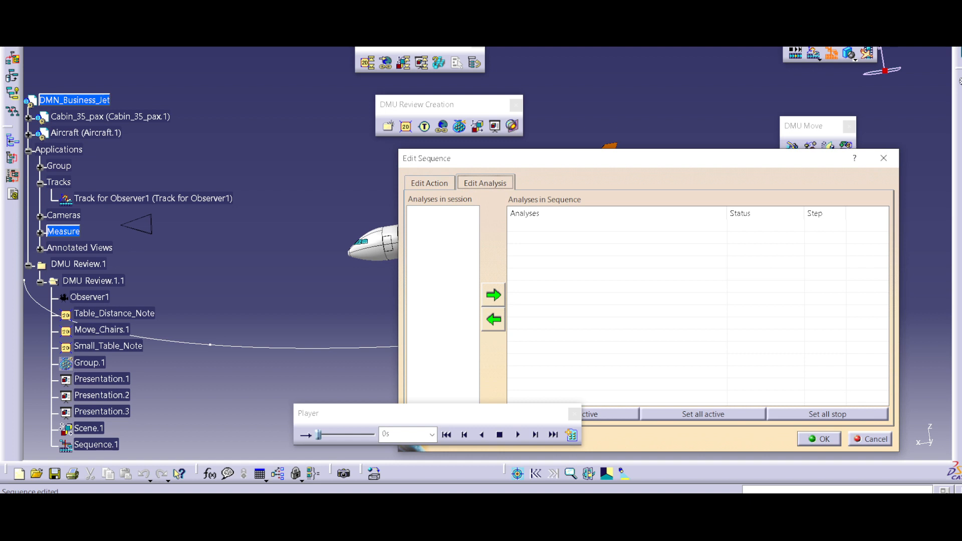
pyautogui.moveTo(531, 158); pyautogui.dragTo(338, 2)
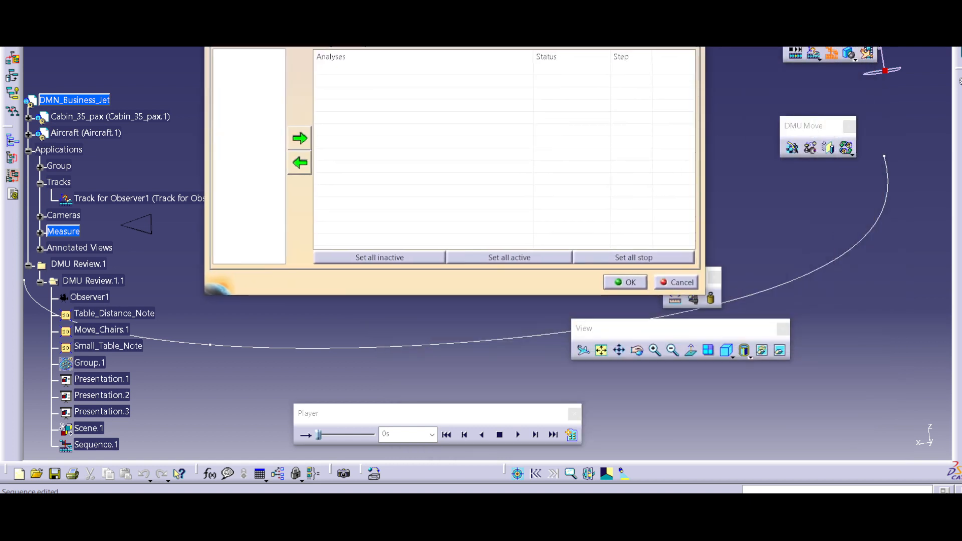
pyautogui.click(677, 282)
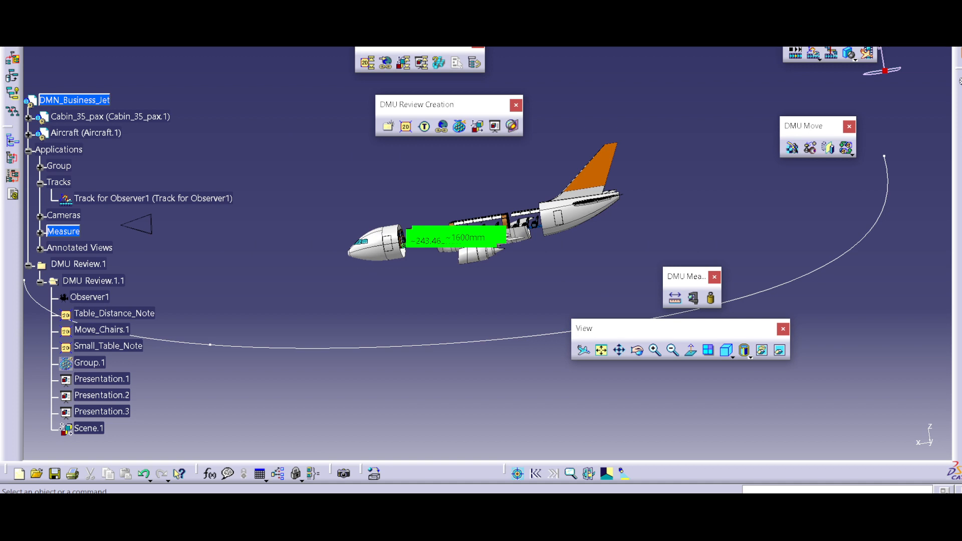
# - Detach the Clash Mode tools and examine the Clash Detection (Off) and Clash Detection (On) options
pyautogui.click(855, 60)
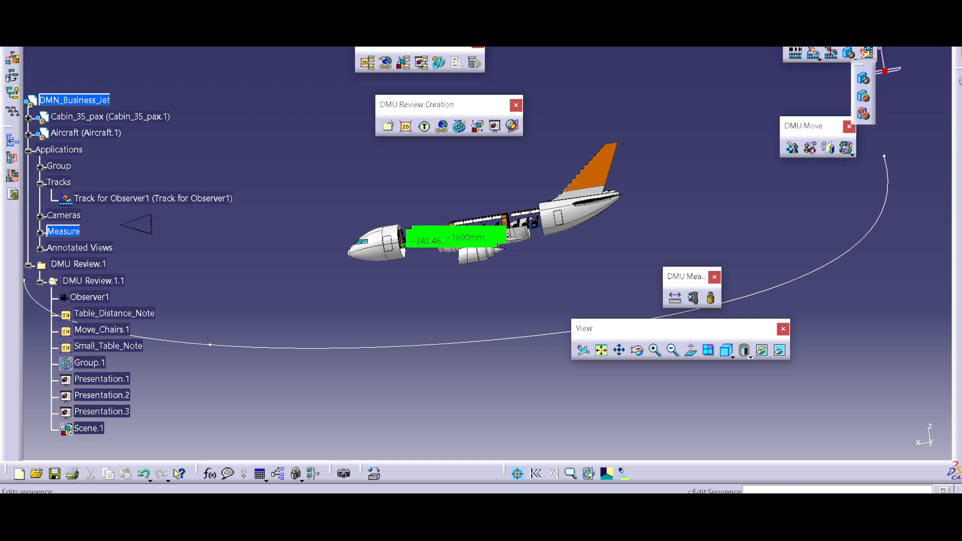
pyautogui.moveTo(859, 65); pyautogui.dragTo(616, 57)
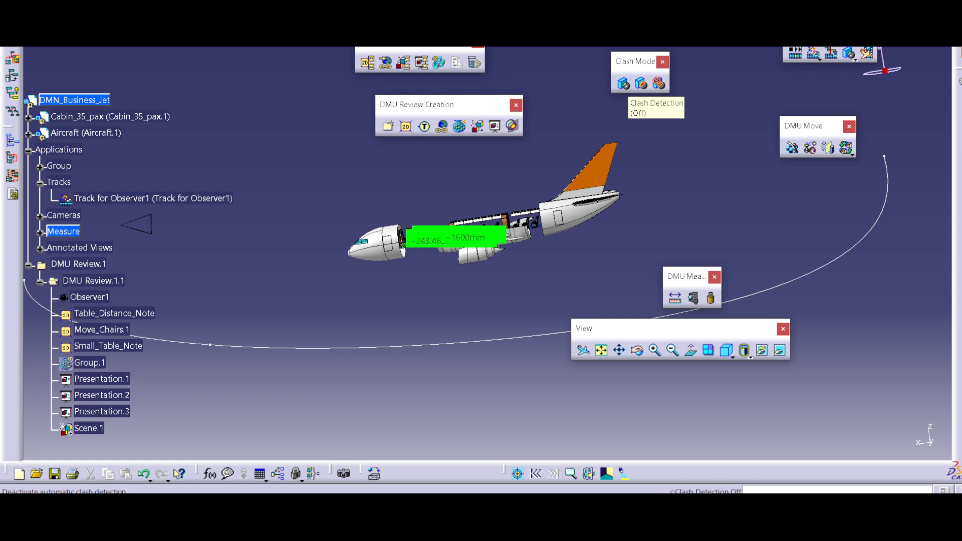
pyautogui.click(642, 83)
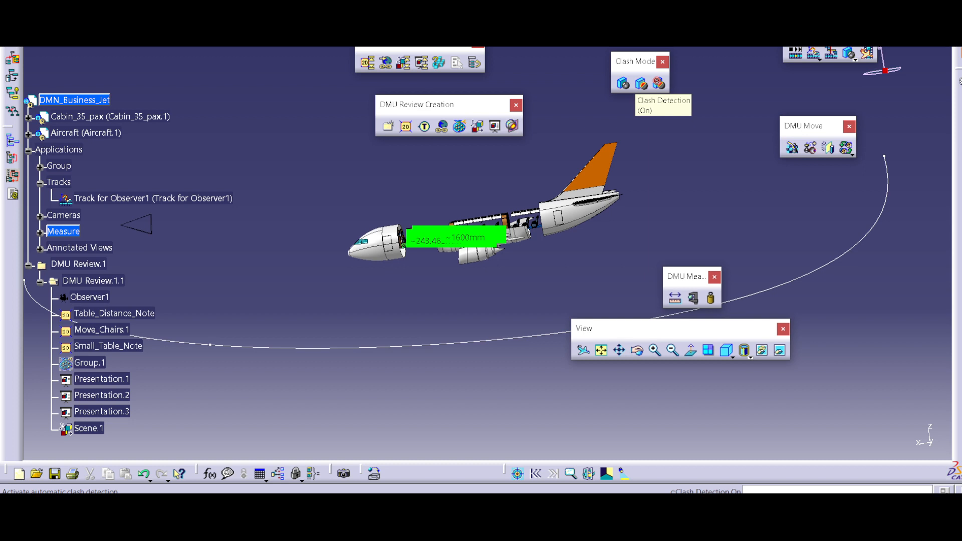
pyautogui.click(624, 84)
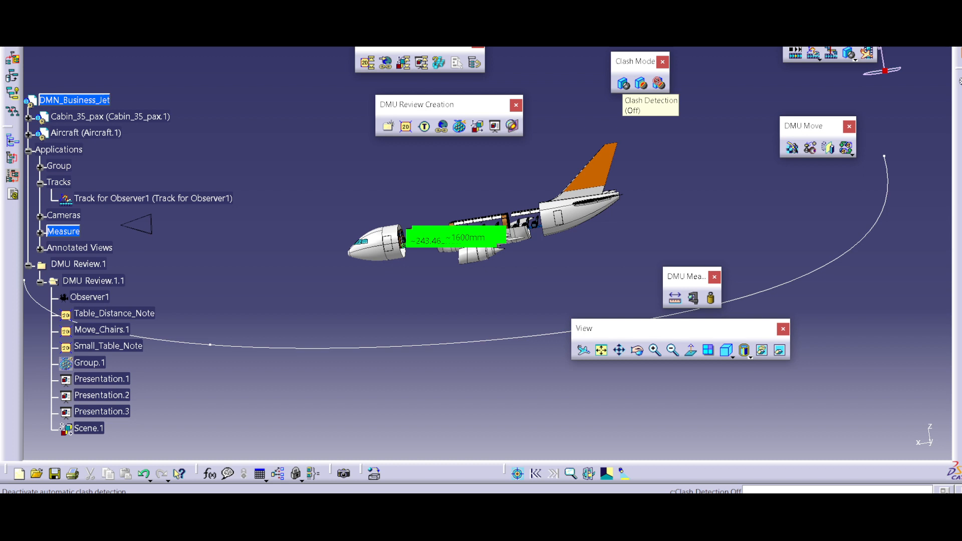
pyautogui.click(642, 83)
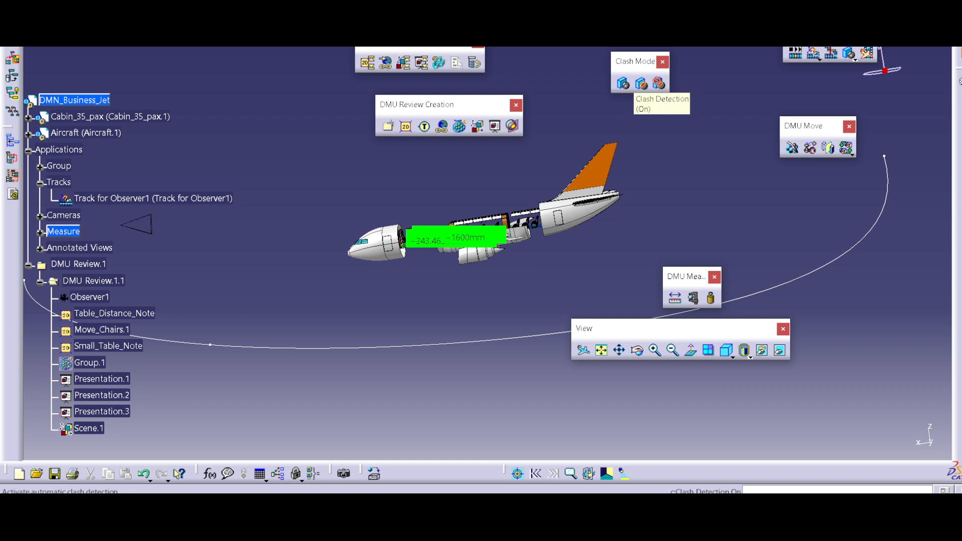
pyautogui.click(659, 84)
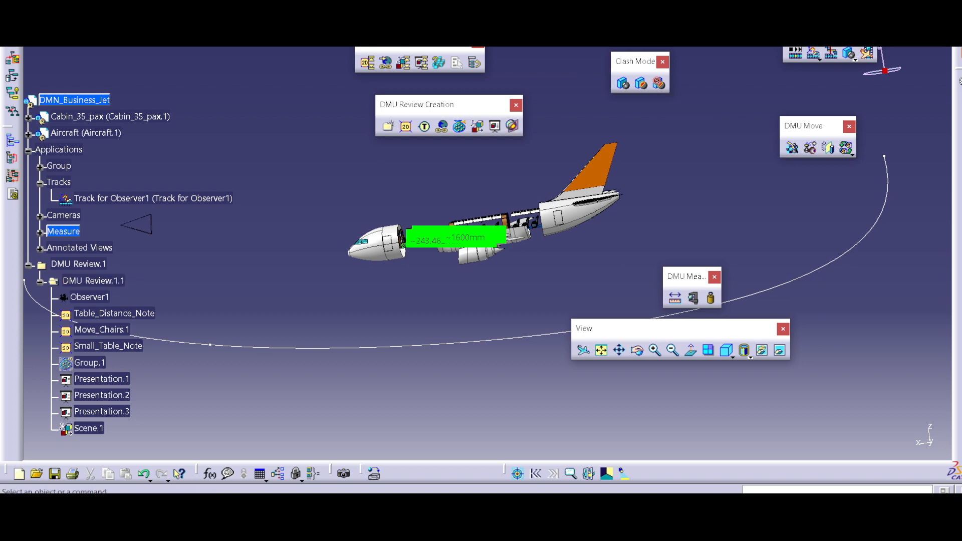
# - Expand Annotated Views in the DMN_Business_Jet specification tree and look through its entries
pyautogui.click(40, 249)
pyautogui.scroll(-3, 112, 281)
pyautogui.scroll(3, 111, 280)
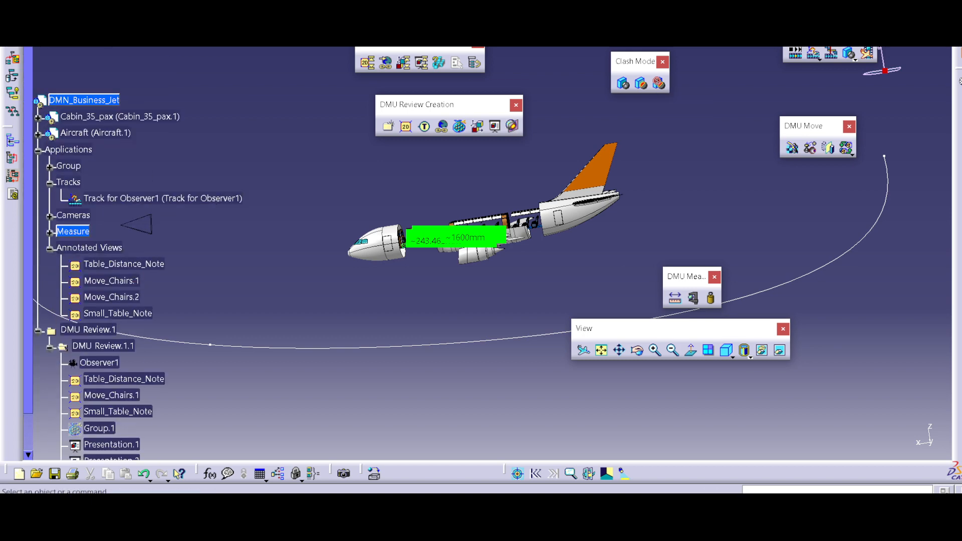
# - Close the Clash Mode toolbar and reposition the DMU Generic Animation and View toolbars
pyautogui.click(662, 63)
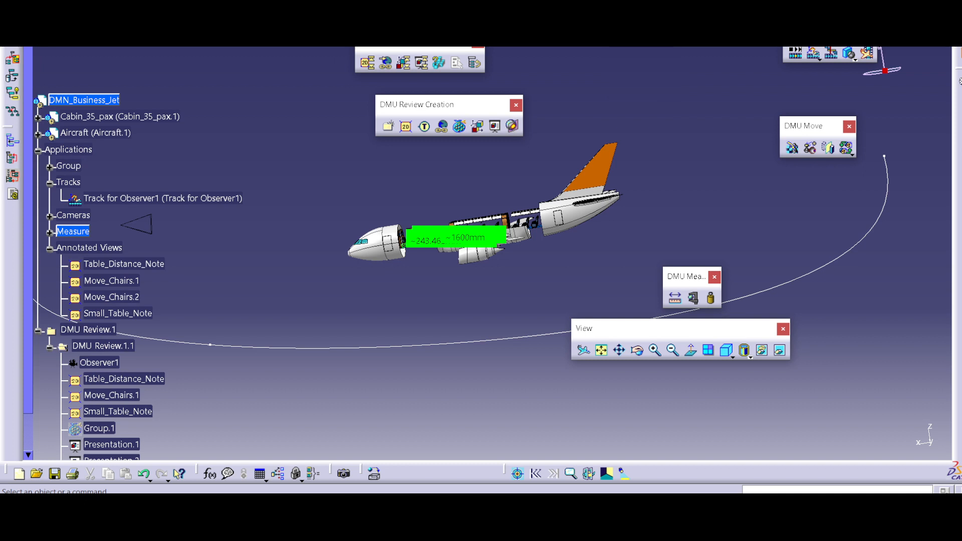
pyautogui.moveTo(822, 31); pyautogui.dragTo(763, 57)
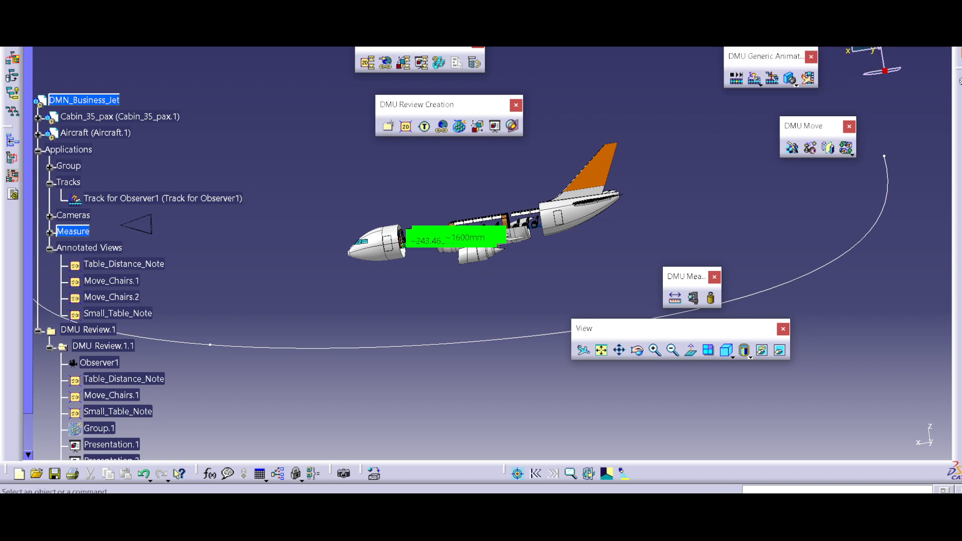
pyautogui.moveTo(620, 329); pyautogui.dragTo(505, 358)
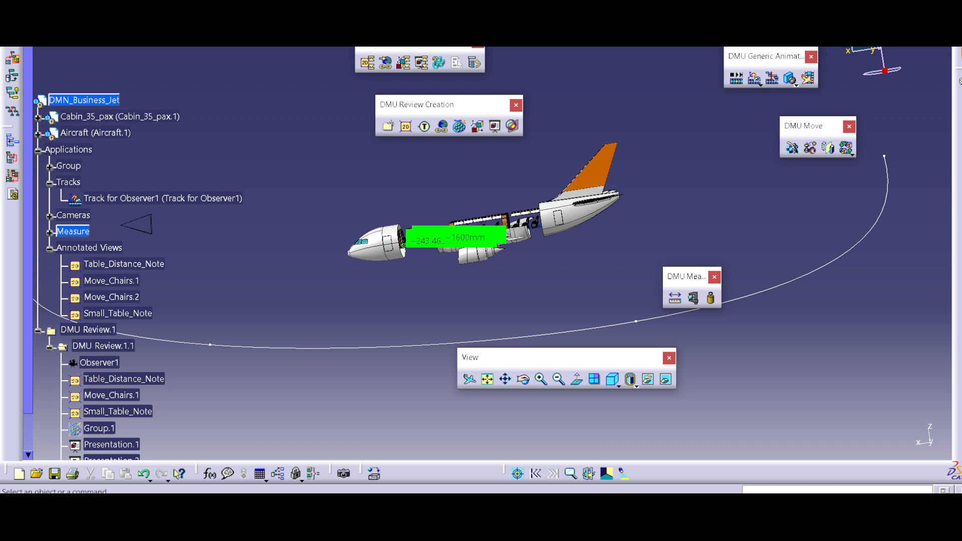
# - Switch to VLC media player
pyautogui.moveTo(298, 501)
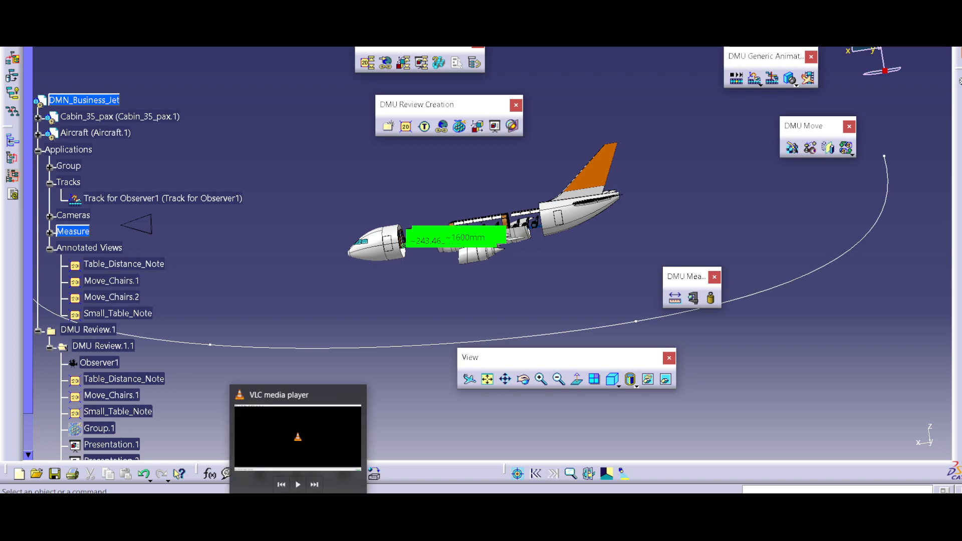
pyautogui.moveTo(298, 437)
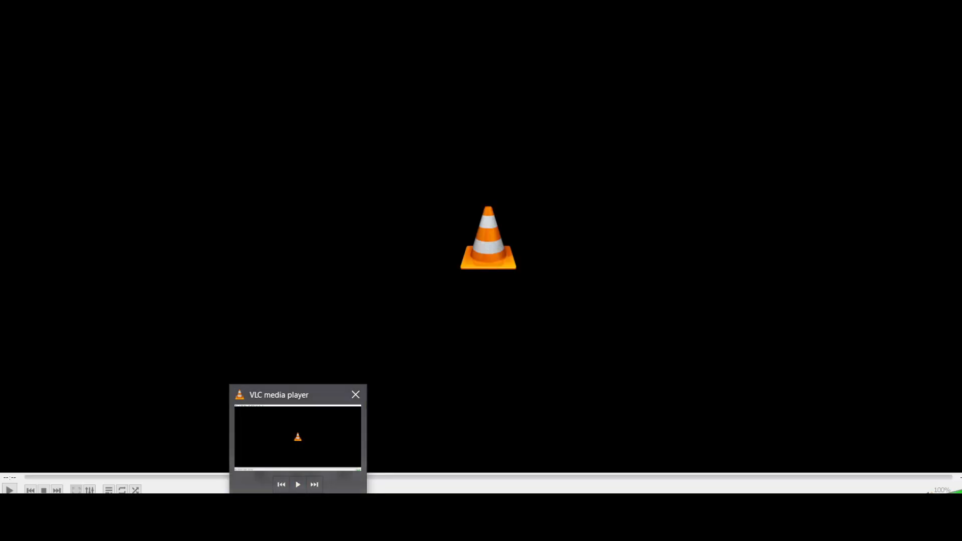